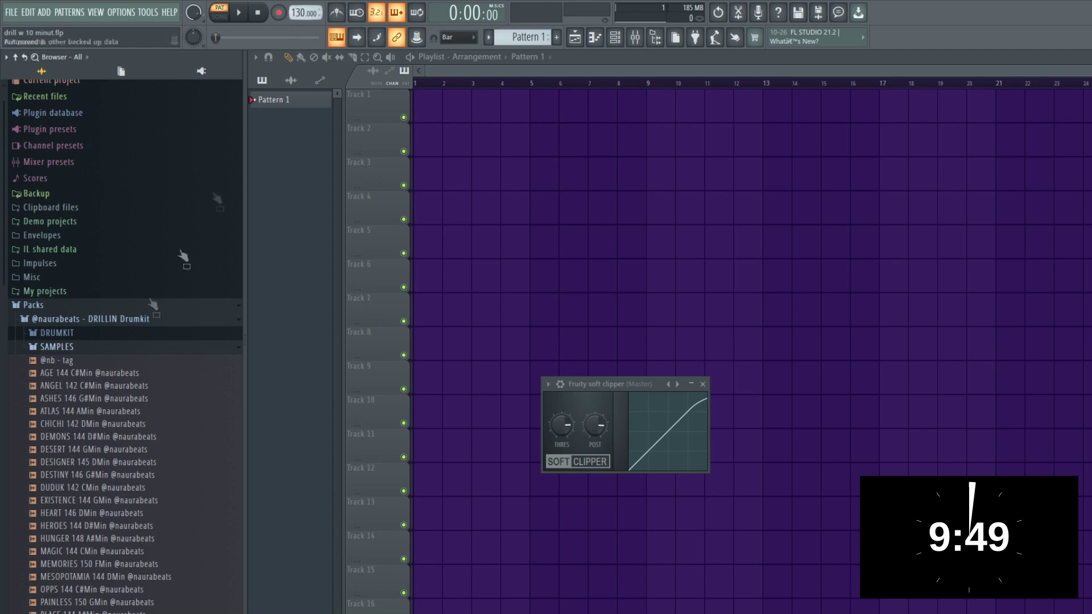
# Audition the melody loops in the DRILLIN Drumkit samples folder, including ANGEL, DUDUK, HEROES, MESOPOTAMIA and OPPS
pyautogui.scroll(-4, 183, 263)
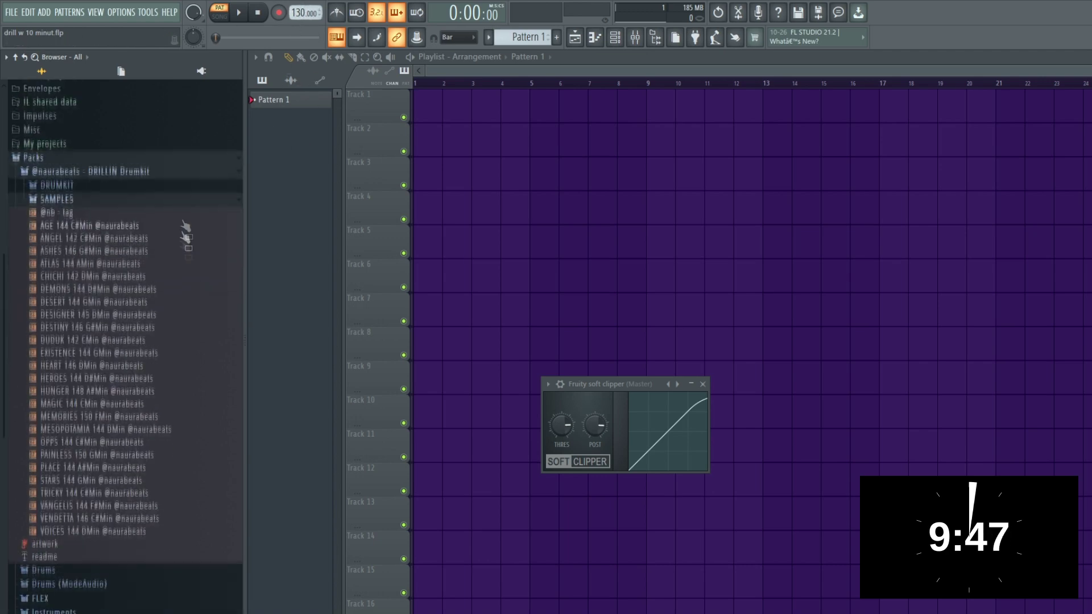
pyautogui.click(127, 238)
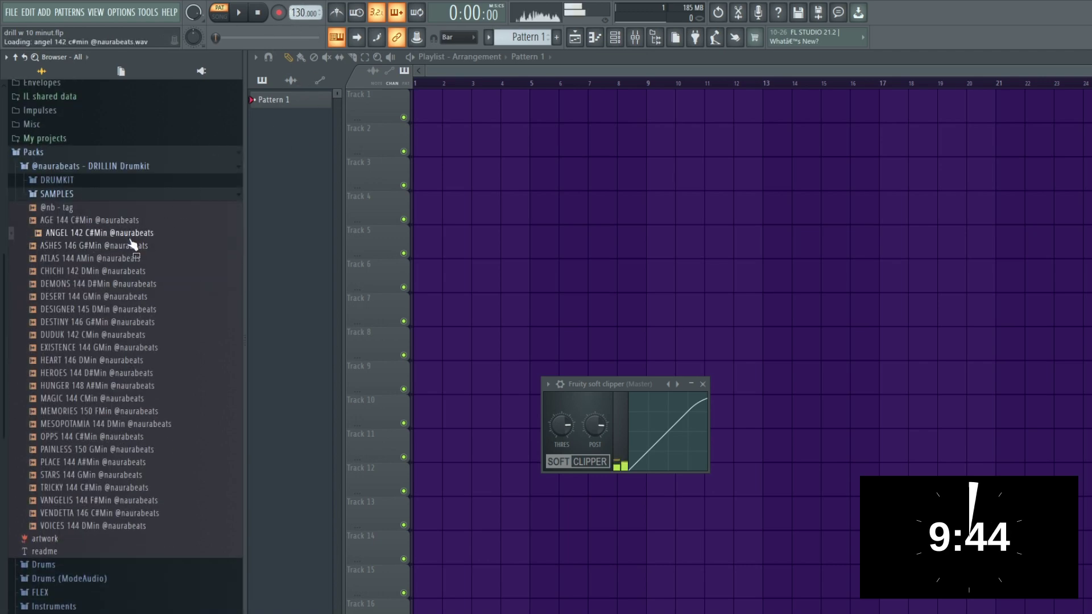
pyautogui.click(124, 334)
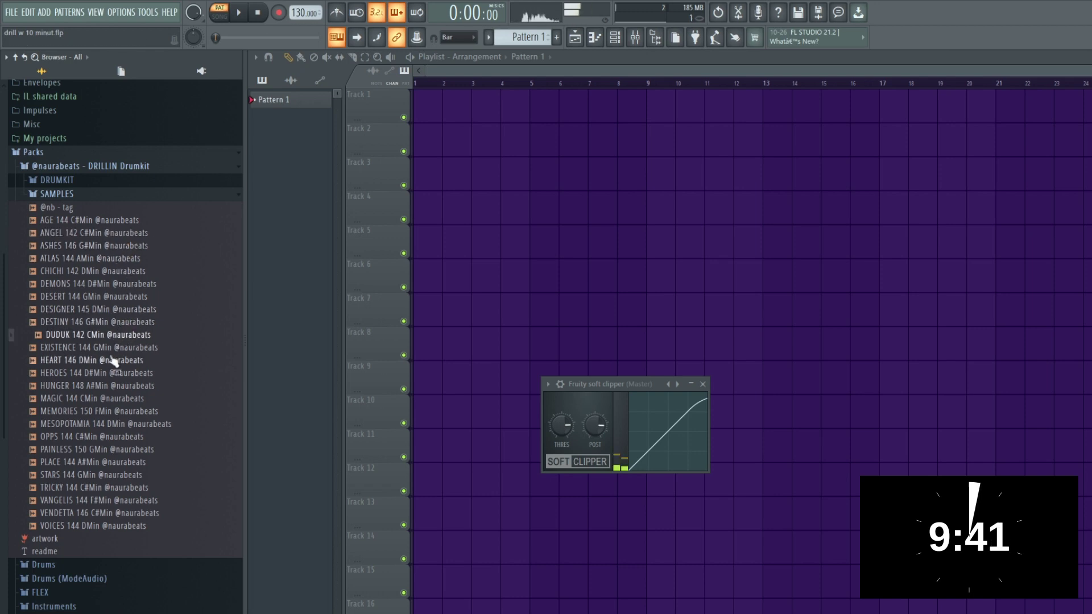
pyautogui.click(116, 349)
pyautogui.click(107, 362)
pyautogui.click(105, 374)
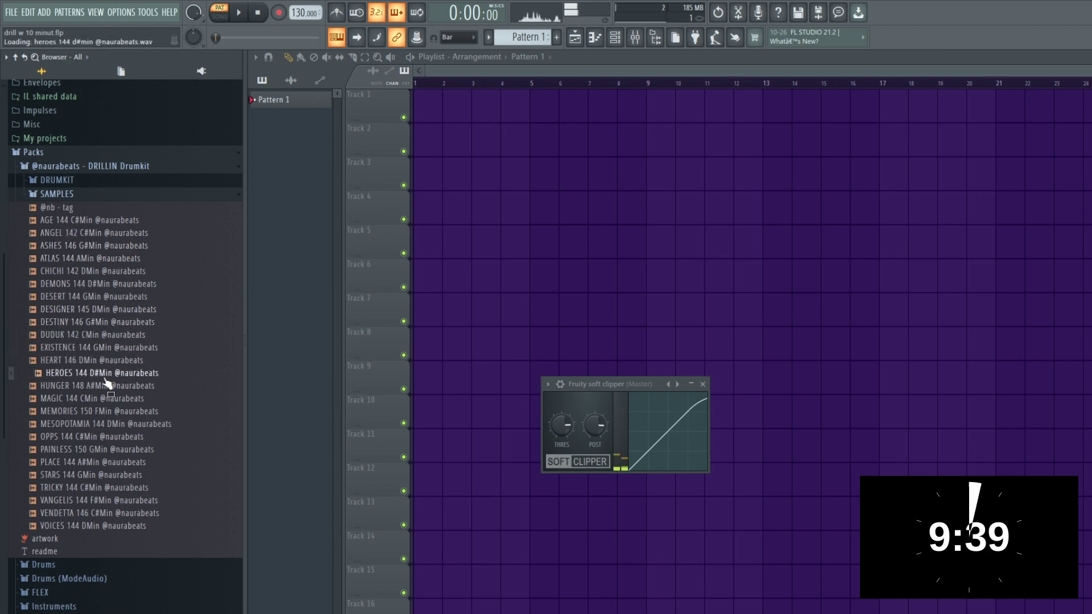
pyautogui.click(114, 388)
pyautogui.click(123, 375)
pyautogui.scroll(-3, 148, 365)
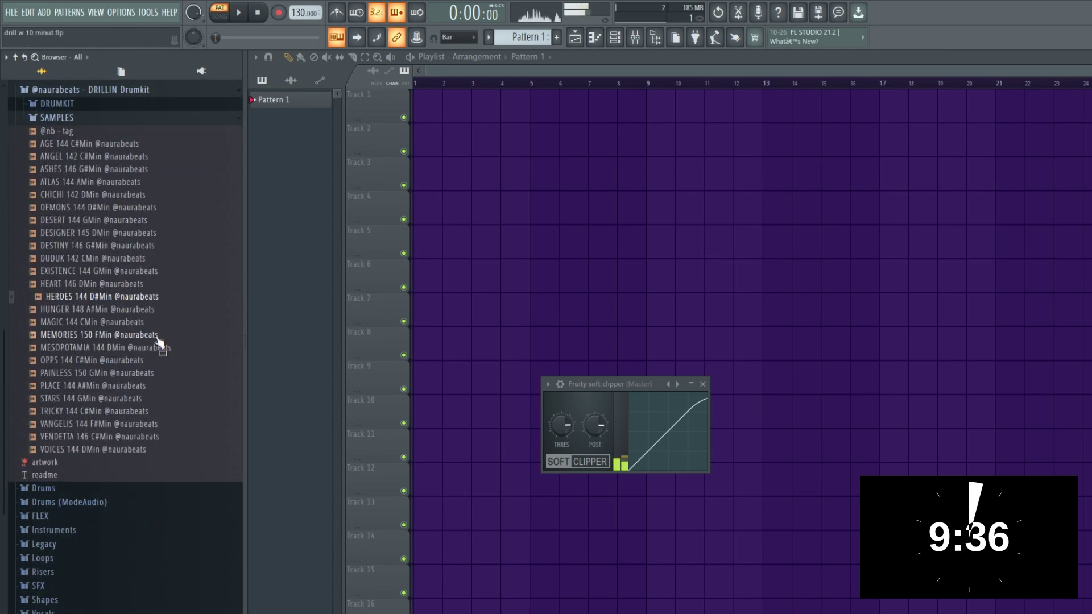
pyautogui.click(121, 336)
pyautogui.click(122, 348)
pyautogui.click(114, 363)
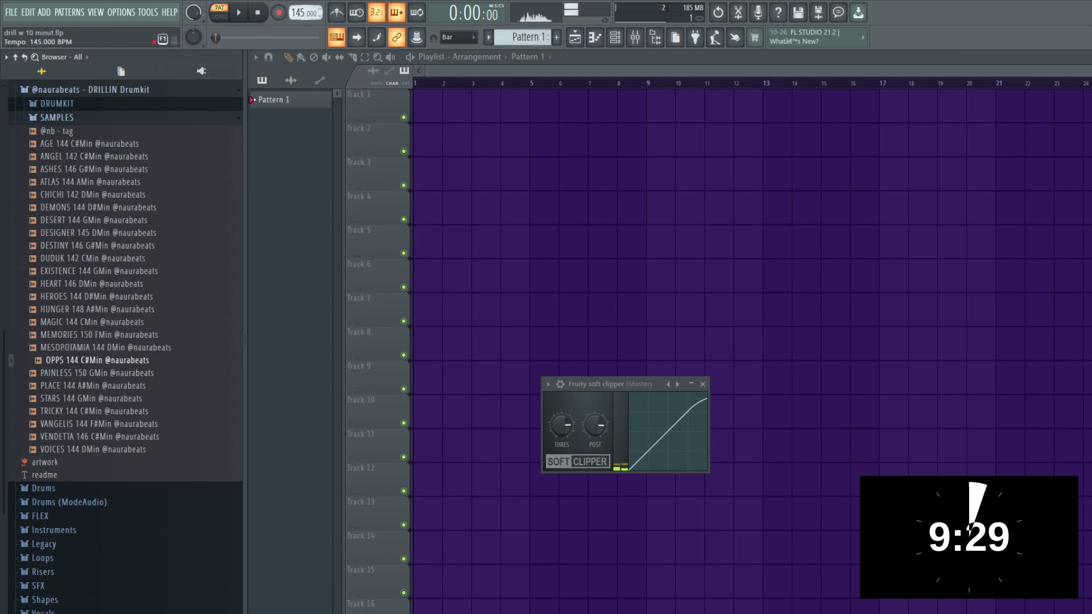
# Place the OPPS 144 C#Min loop at bar 1 of Track 1 with a 144 BPM tempo, and reverse it
pyautogui.moveTo(270, 282); pyautogui.dragTo(443, 105)
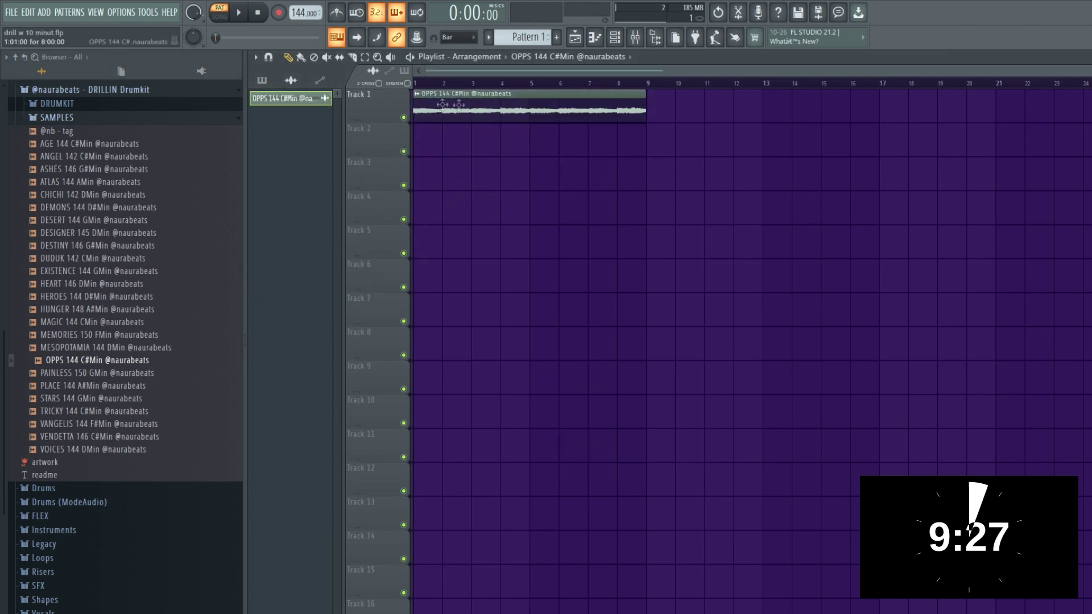
pyautogui.doubleClick(470, 109)
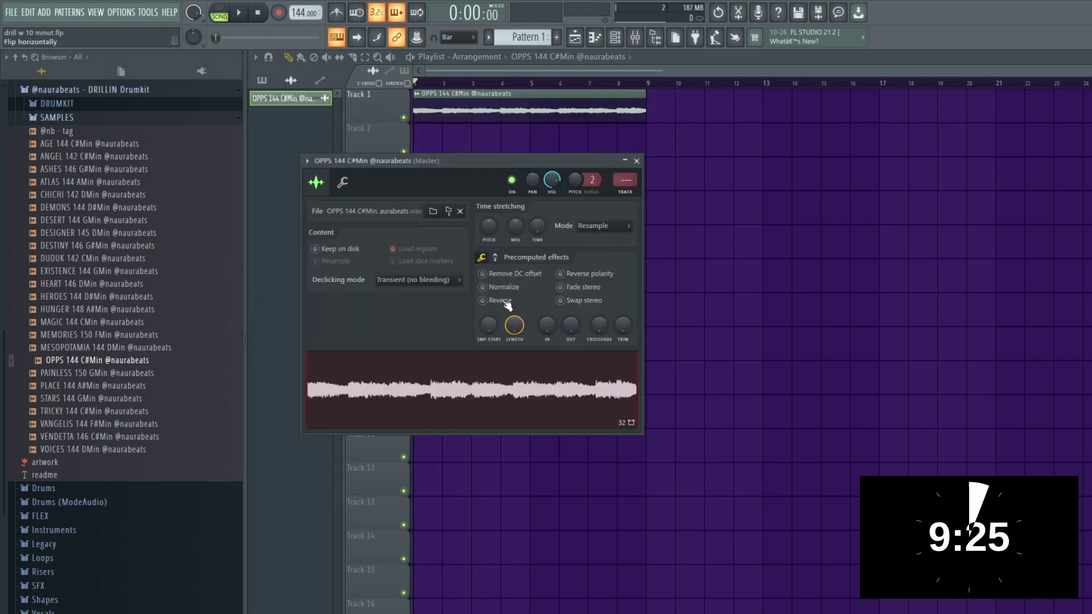
pyautogui.click(506, 304)
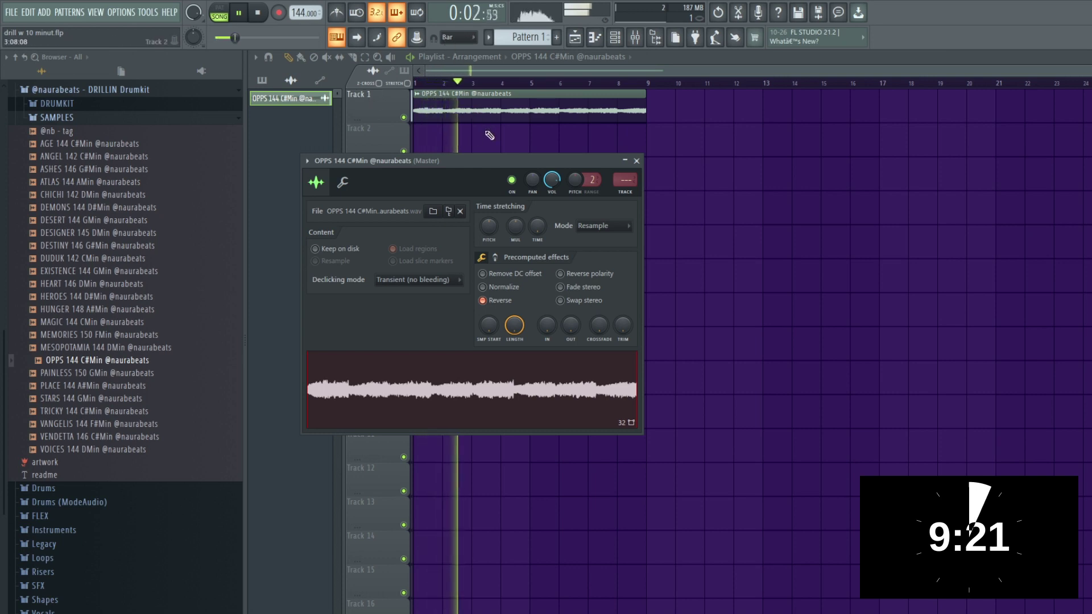
pyautogui.press('Escape')
pyautogui.press('space')
# Cut the first bar off the OPPS loop clip, move the remainder to bar 1, and play it back
pyautogui.click(447, 84)
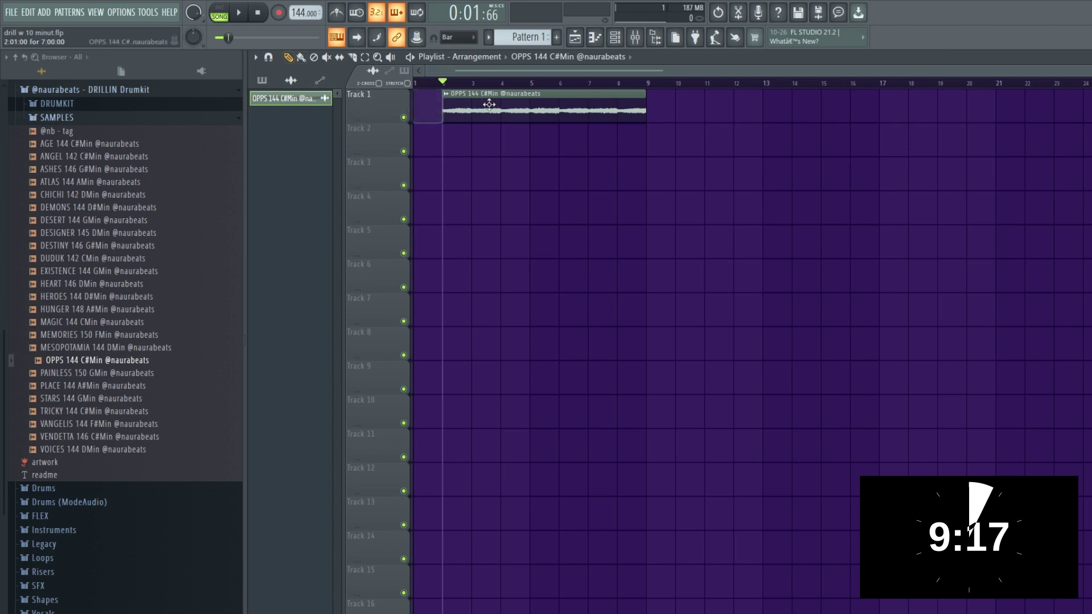
pyautogui.moveTo(489, 105); pyautogui.dragTo(460, 105)
pyautogui.press('space')
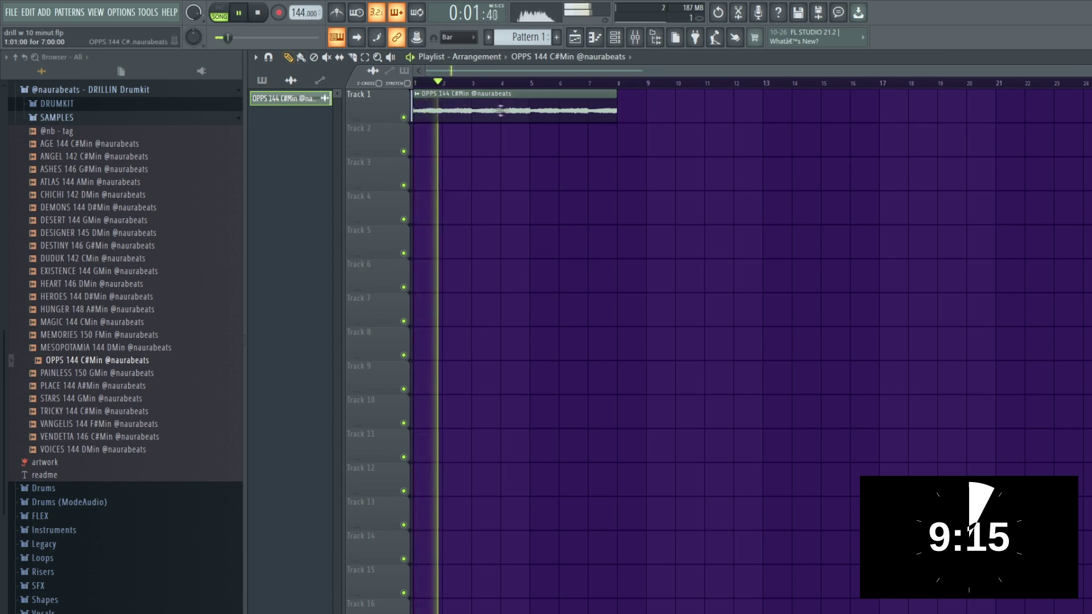
pyautogui.scroll(2, 438, 130)
pyautogui.press('space')
# Shorten the OPPS clip to two bars and duplicate it three times to fill eight bars on Track 1
pyautogui.scroll(-1, 484, 135)
pyautogui.moveTo(636, 93); pyautogui.dragTo(478, 94)
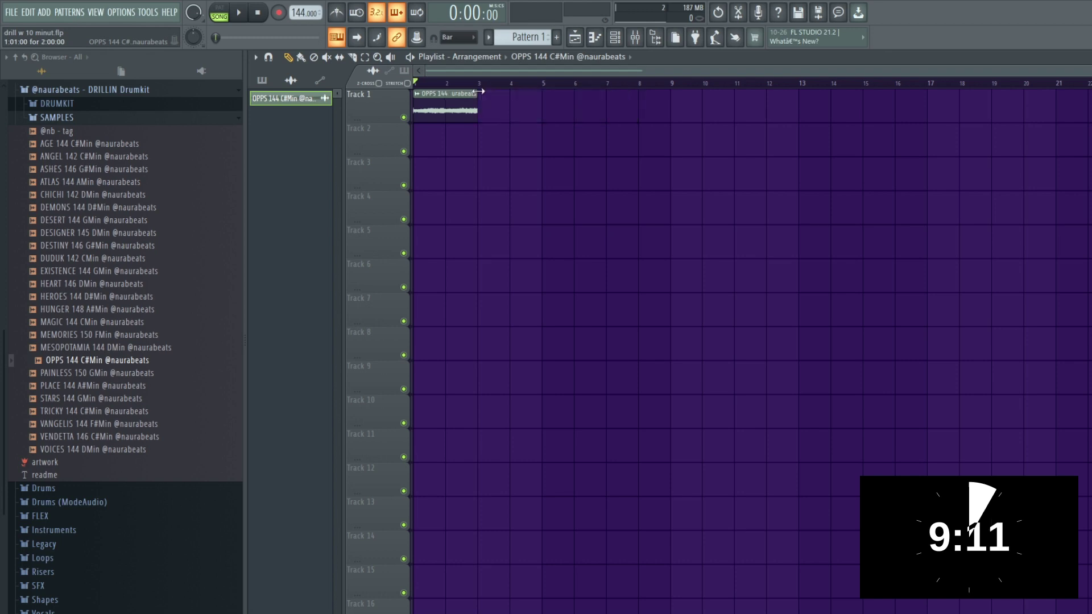
pyautogui.hotkey('ctrl', 'b')
pyautogui.hotkey('ctrl', 'b')
pyautogui.hotkey('ctrl', 'b')
# Set the OPPS loop's declicking mode to Generic (bleeding) and its time stretching mode to Stretch
pyautogui.doubleClick(457, 104)
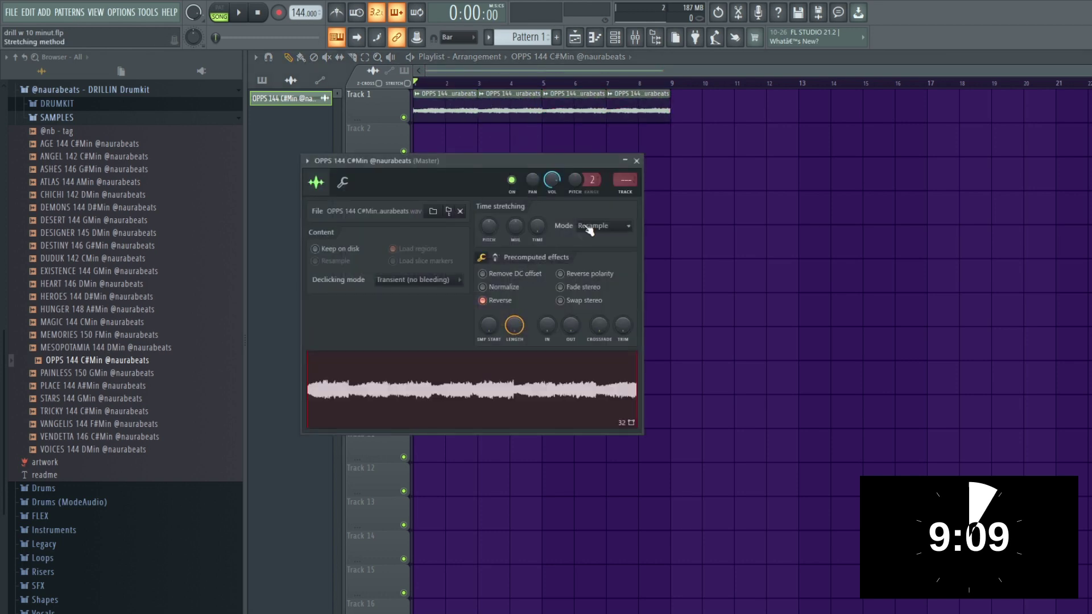
pyautogui.click(399, 280)
pyautogui.click(398, 330)
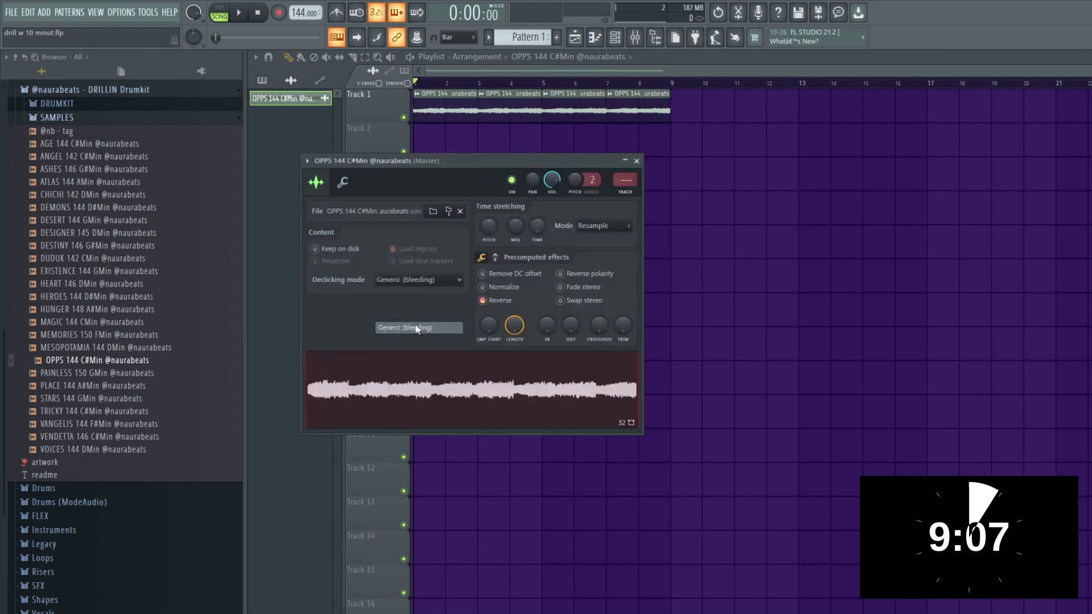
pyautogui.click(589, 228)
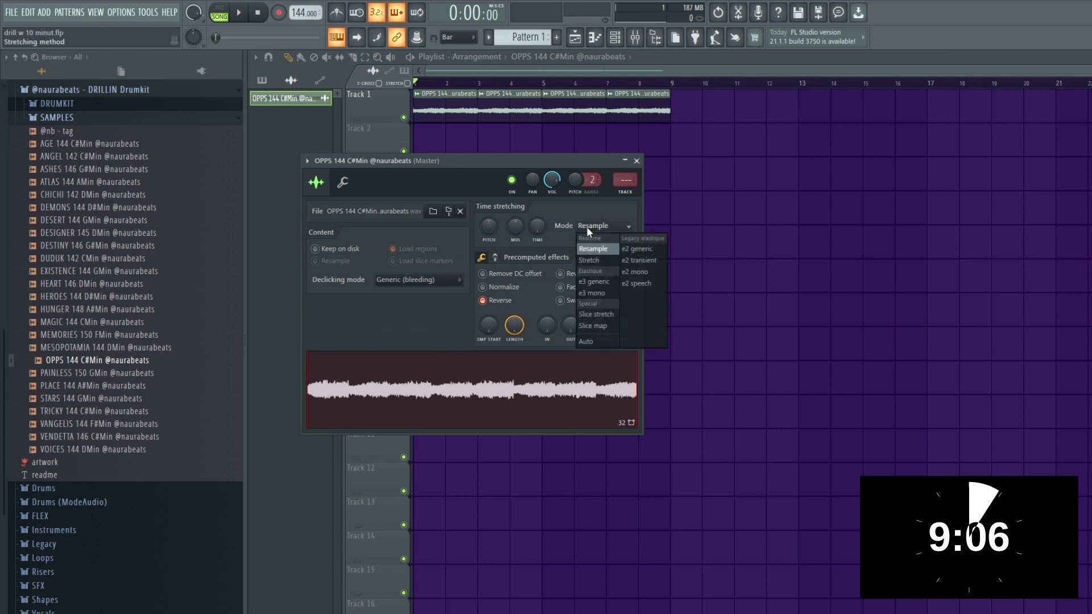
pyautogui.click(602, 264)
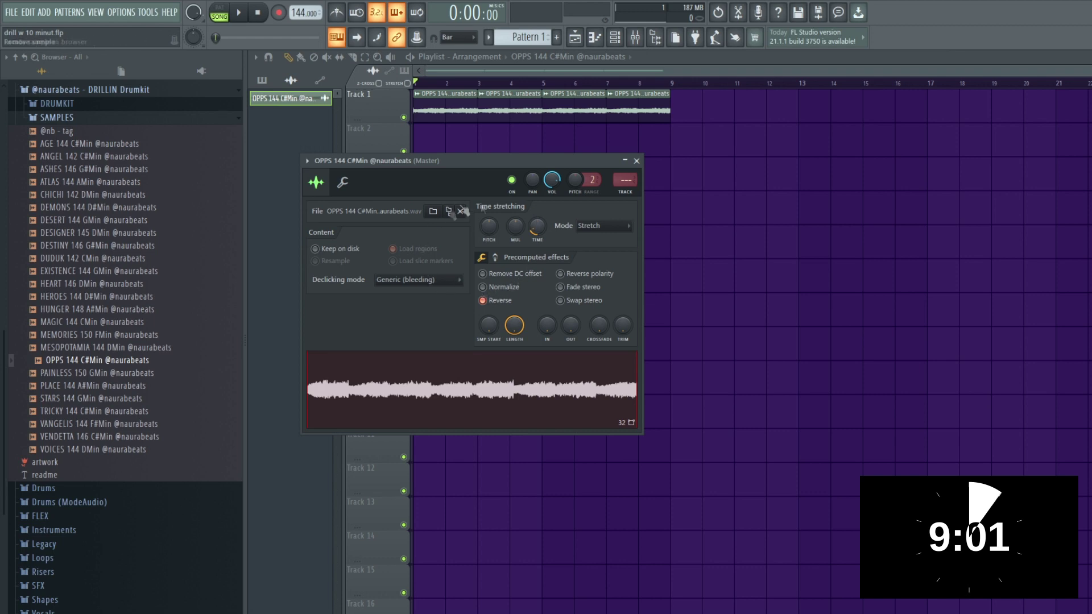
pyautogui.click(443, 128)
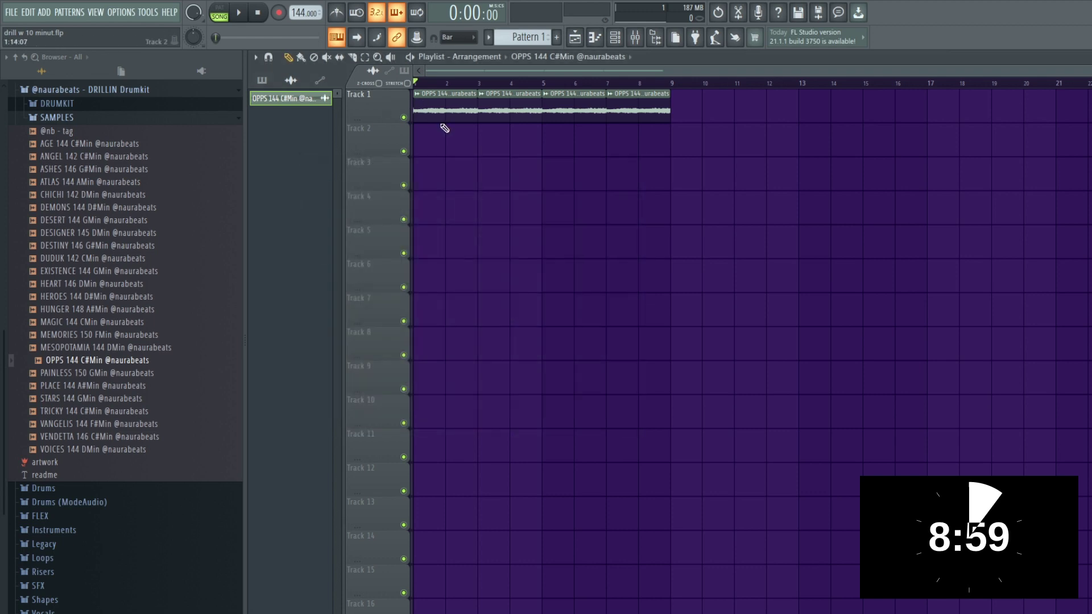
# Set the OPPS loop's pitch shift to +200 cents and route it to mixer track Insert 1
pyautogui.doubleClick(446, 110)
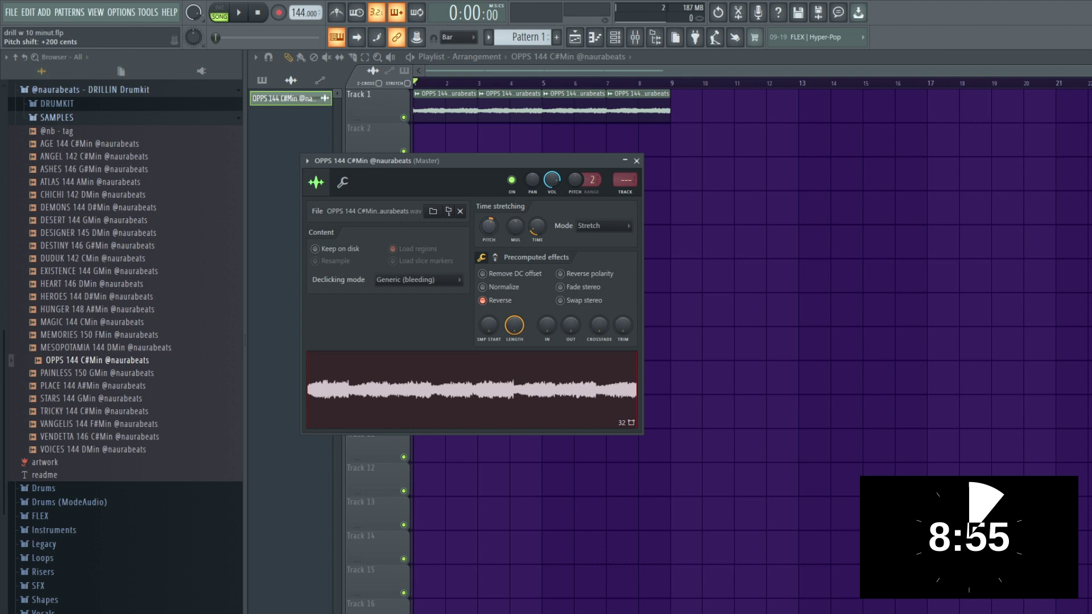
pyautogui.press('space')
pyautogui.doubleClick(580, 118)
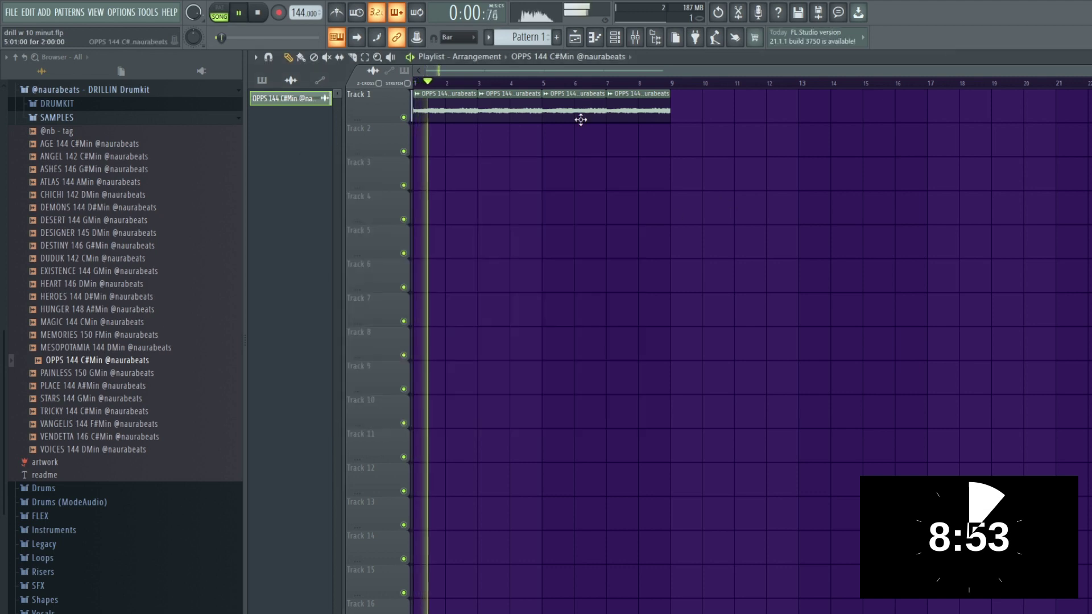
pyautogui.scroll(1, 631, 184)
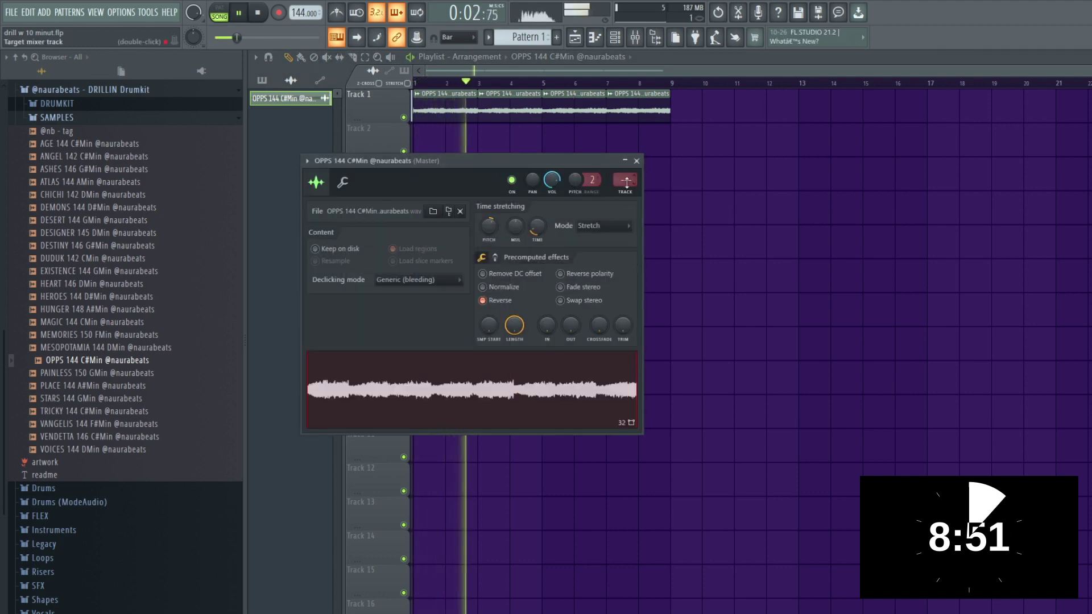
pyautogui.press('space')
# Load Fruity parametric EQ 2 on Insert 1 and set the track's stereo separation to 31% separated
pyautogui.click(637, 40)
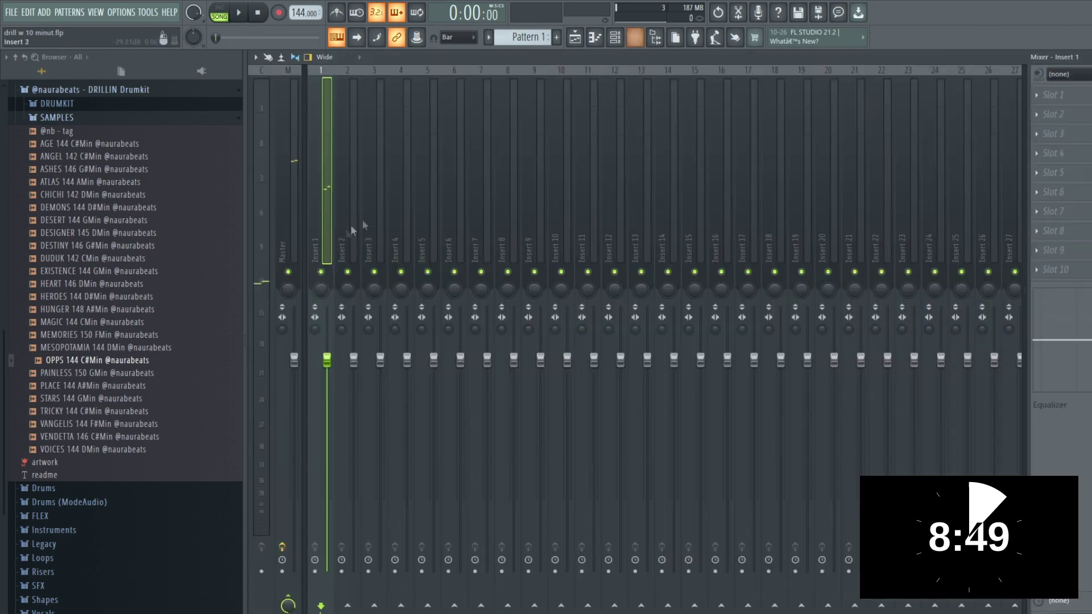
pyautogui.click(1064, 113)
pyautogui.click(785, 193)
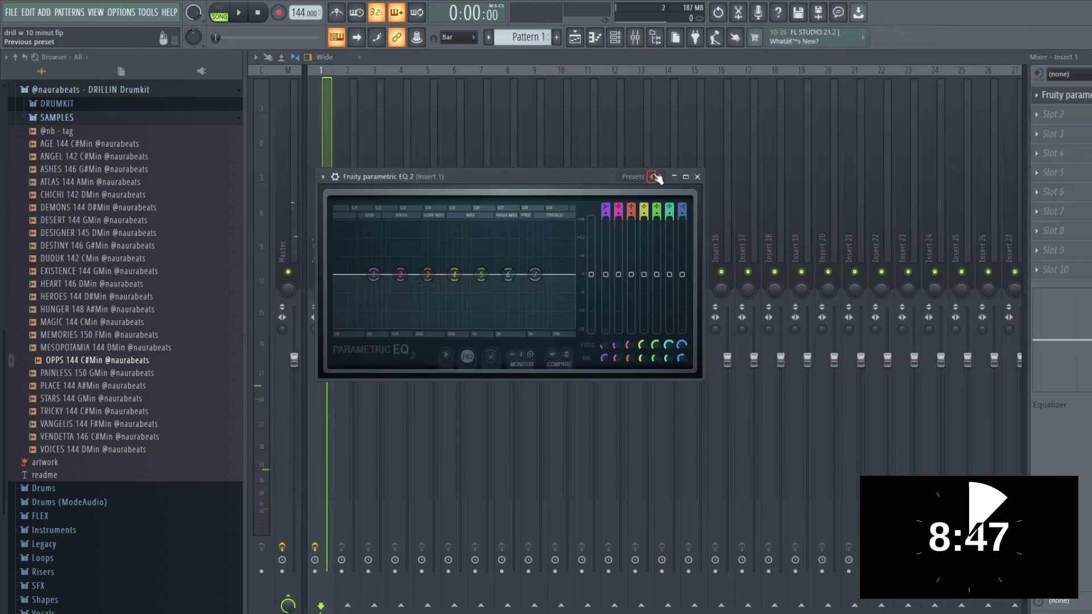
pyautogui.click(332, 152)
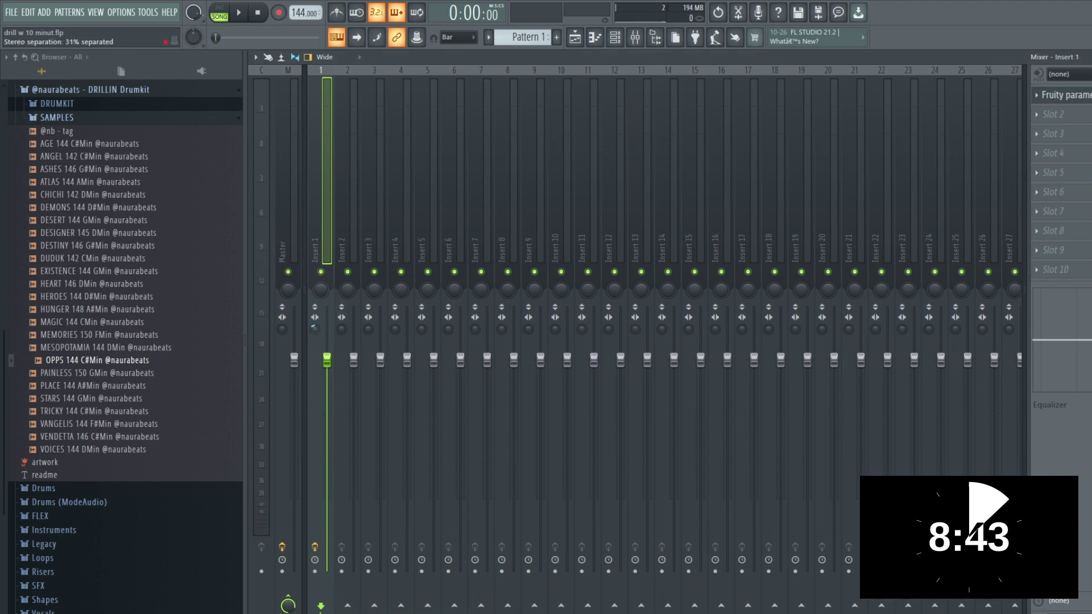
# Add the nb - Real Melo Kick from the drumkit's kick folder as a channel and delete the default Sampler channel
pyautogui.click(615, 37)
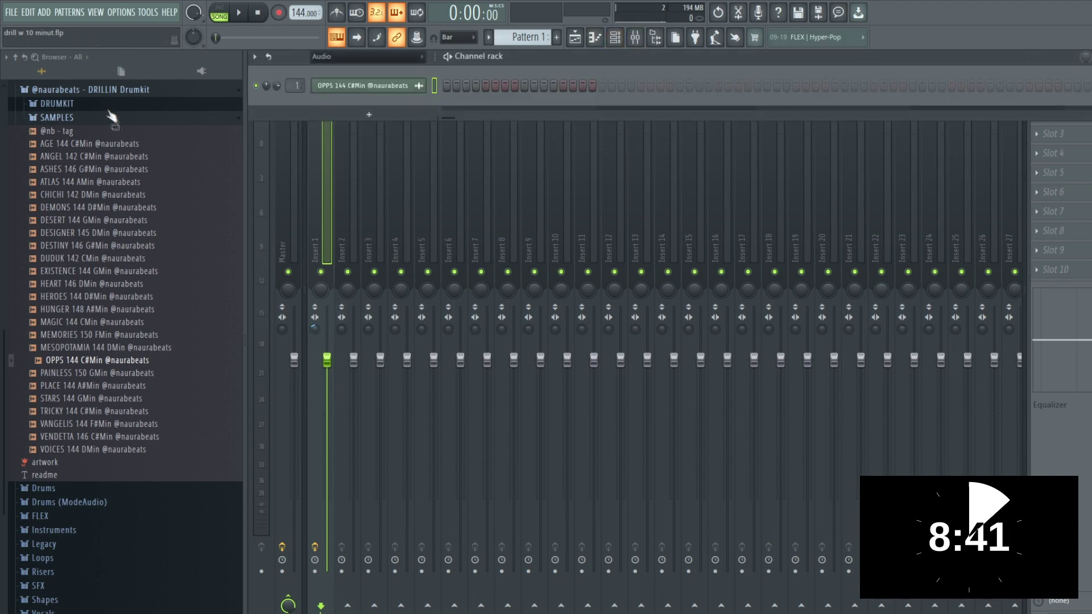
pyautogui.click(115, 118)
pyautogui.scroll(5, 102, 199)
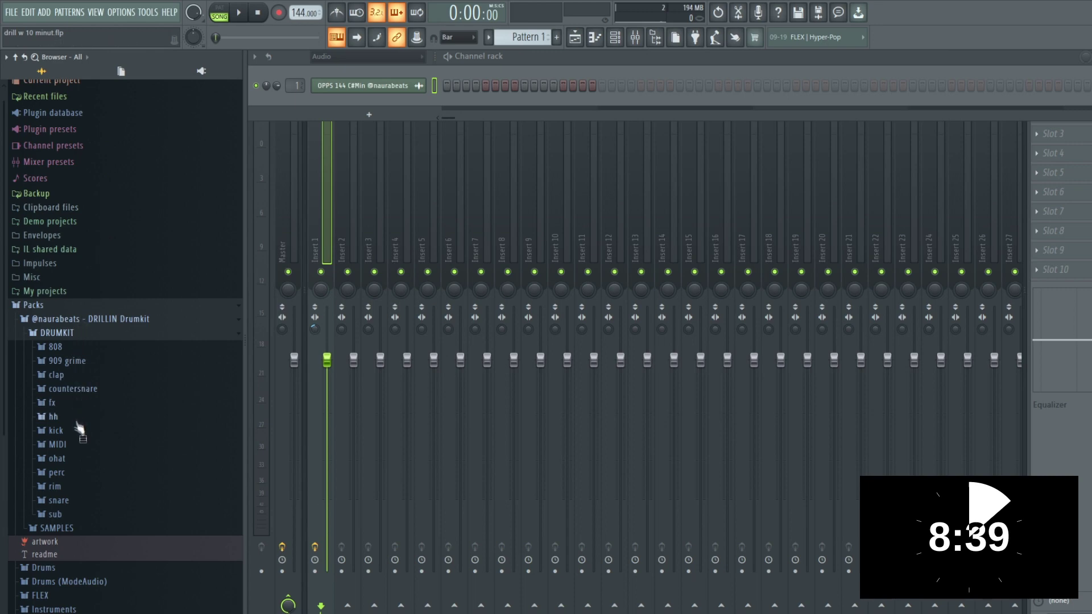
pyautogui.click(56, 431)
pyautogui.moveTo(117, 456); pyautogui.dragTo(371, 105)
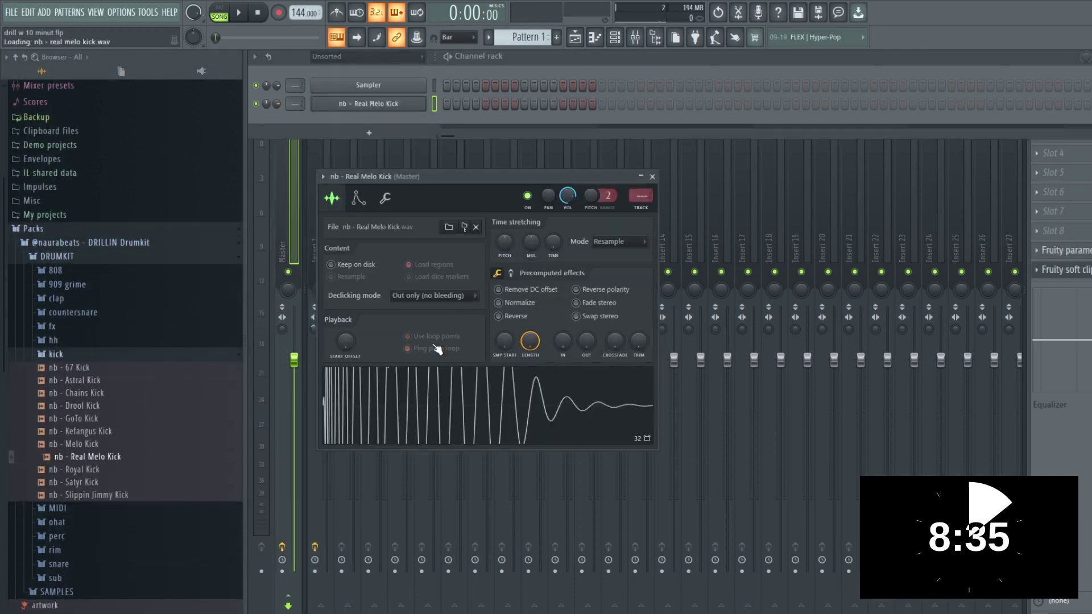
pyautogui.rightClick(424, 82)
pyautogui.click(456, 213)
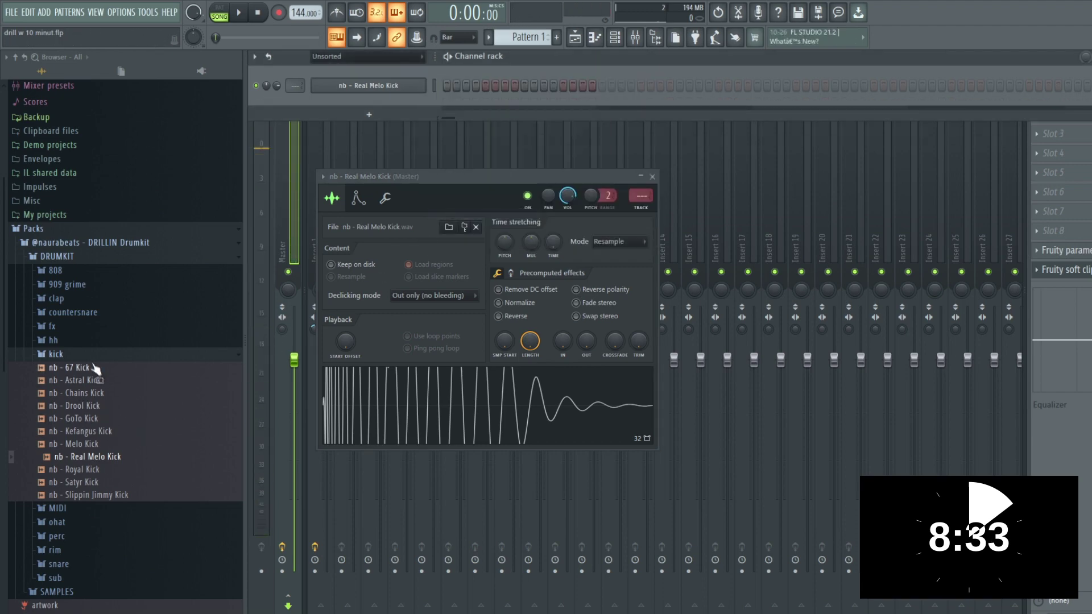
# Add the nb - M2 Snare from the drumkit's snare folder as a new channel below the kick
pyautogui.click(95, 356)
pyautogui.click(90, 320)
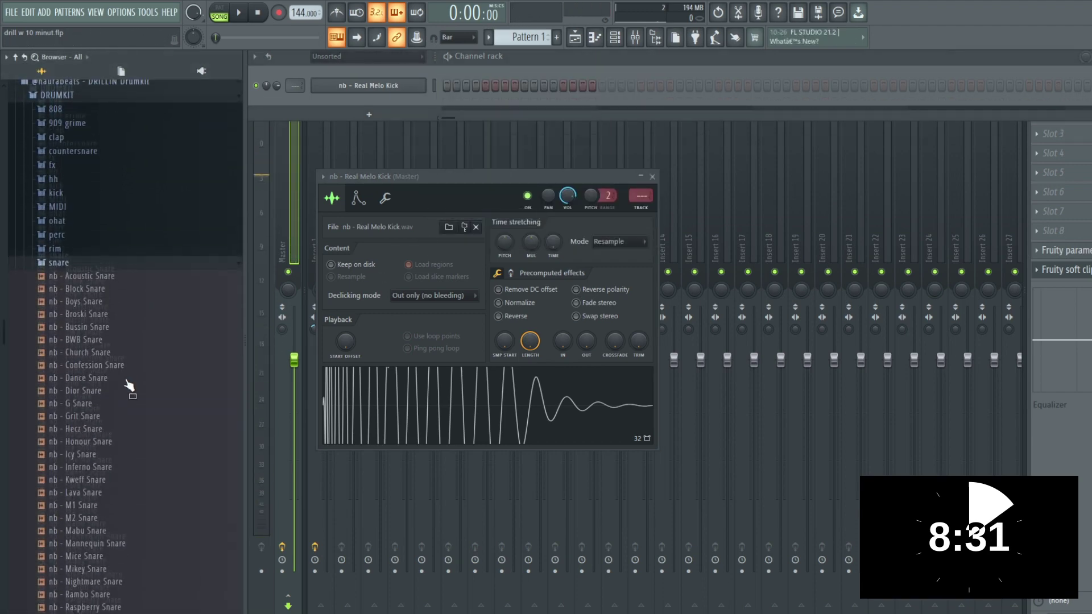
pyautogui.moveTo(98, 499); pyautogui.dragTo(390, 110)
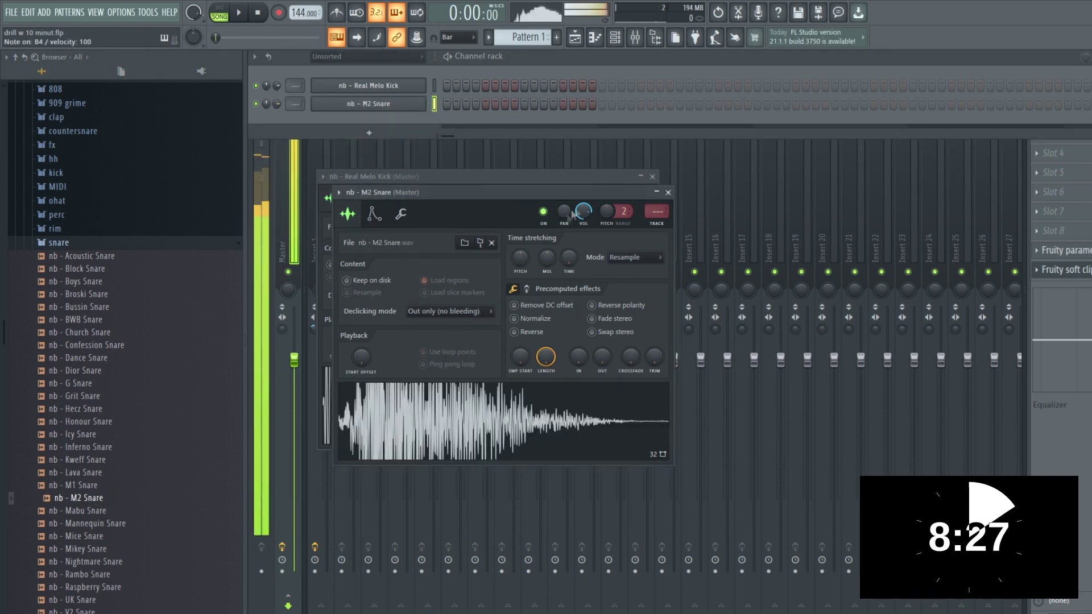
# Add the nb - Jackie Countersnare from the countersnare folder as a new channel below the snare
pyautogui.click(88, 243)
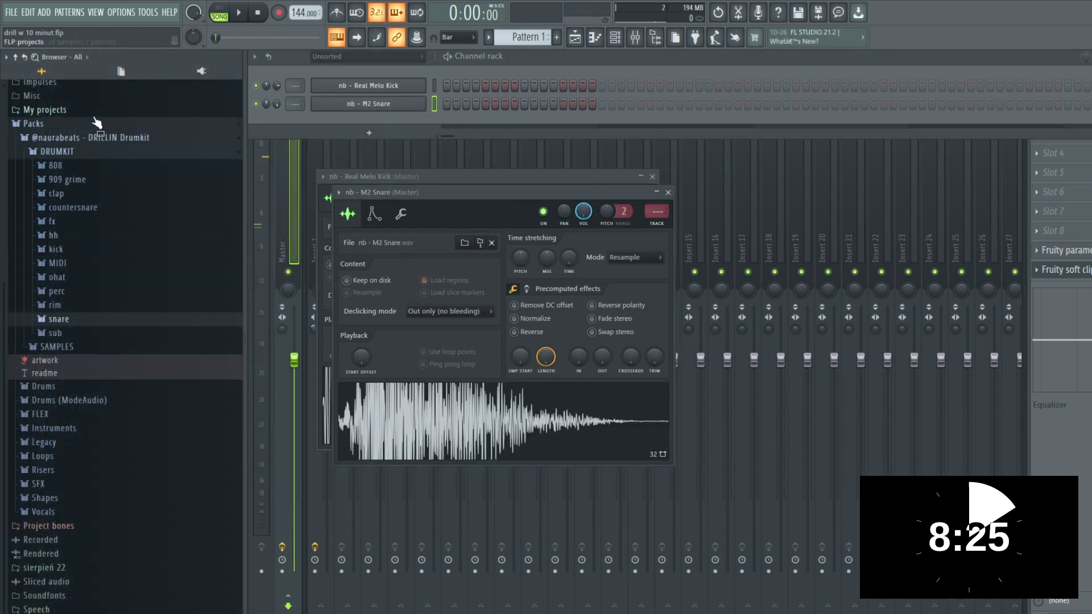
pyautogui.click(93, 210)
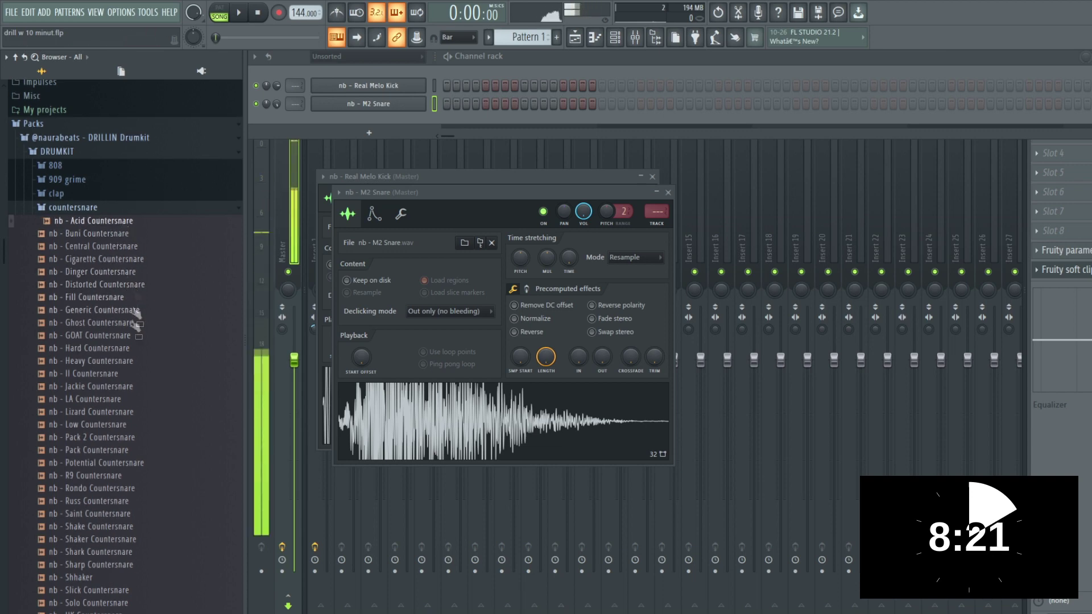
pyautogui.moveTo(110, 389); pyautogui.dragTo(403, 130)
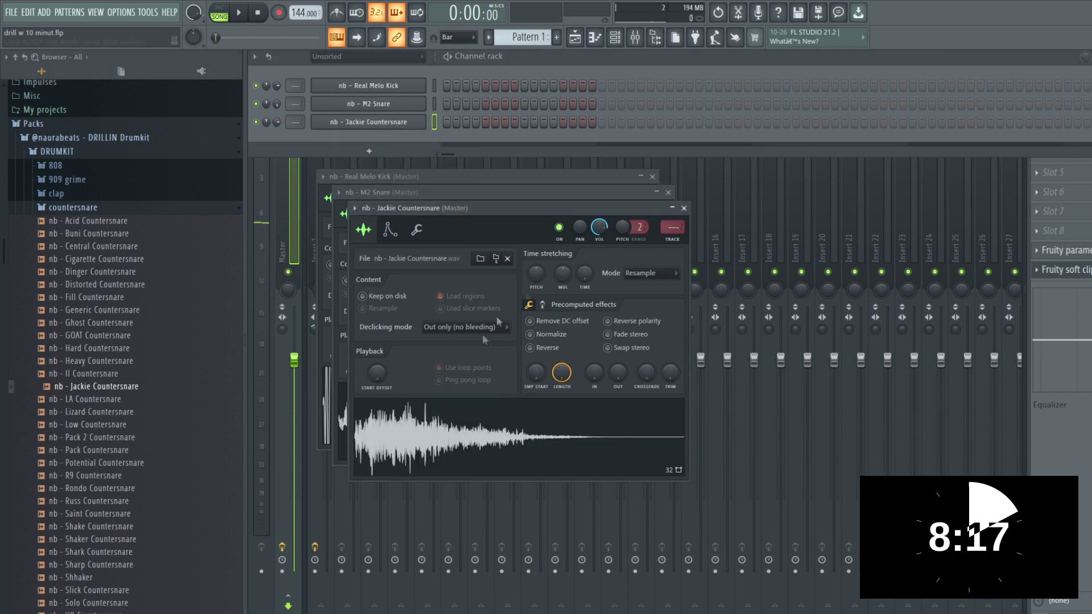
pyautogui.press('Escape')
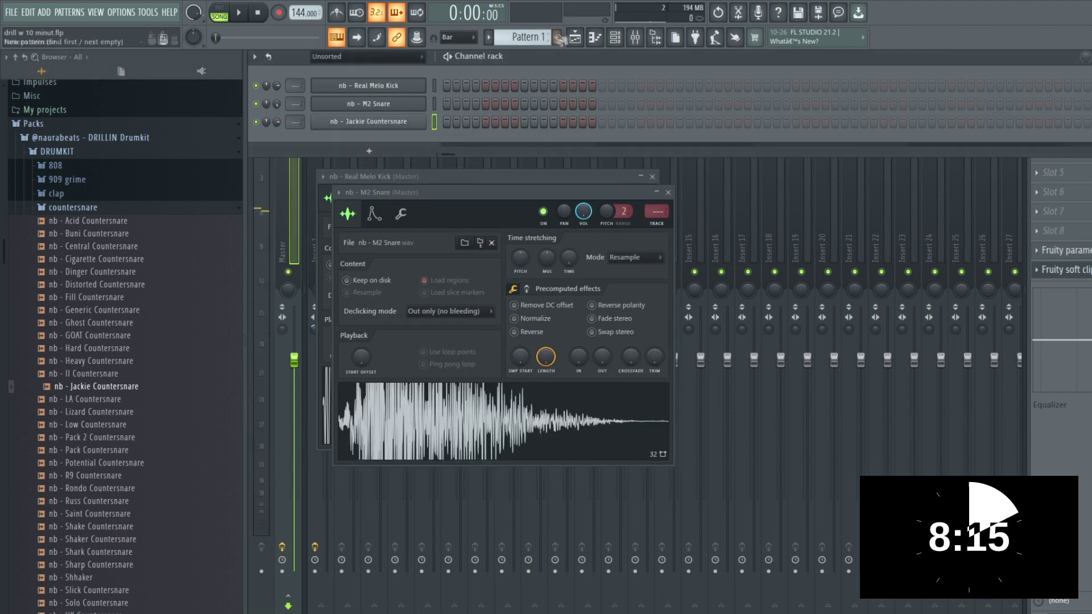
# Place Pattern 1 on Track 2 of the playlist and extend it to eight bars
pyautogui.press('F5')
pyautogui.moveTo(459, 147); pyautogui.dragTo(655, 139)
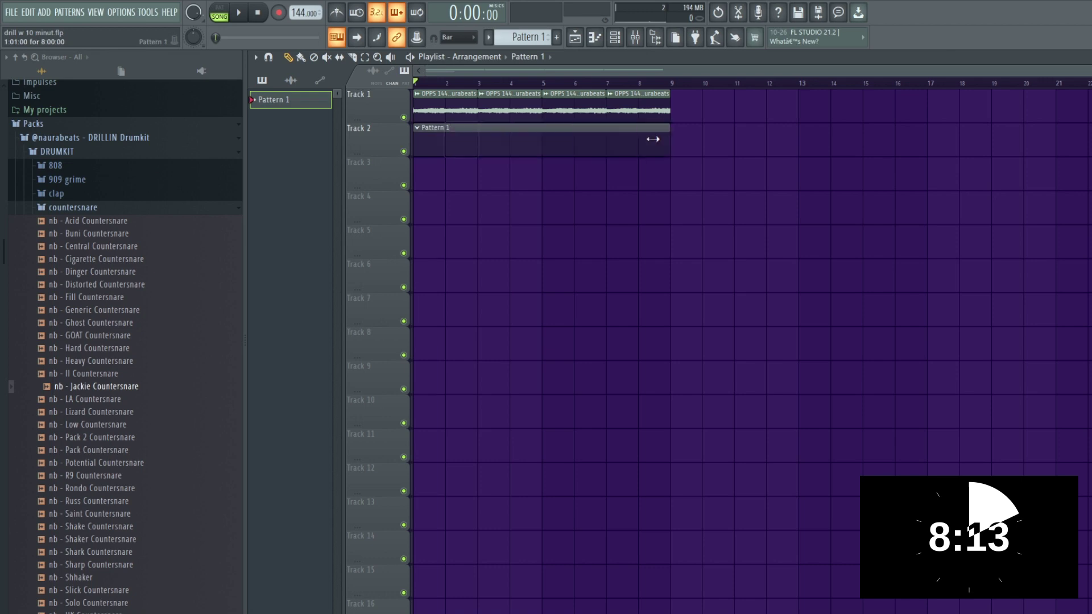
# Program a four-bar nb - M2 Snare pattern with hits on steps 9, 29, 41, 57 and 63
pyautogui.click(615, 37)
pyautogui.press('space')
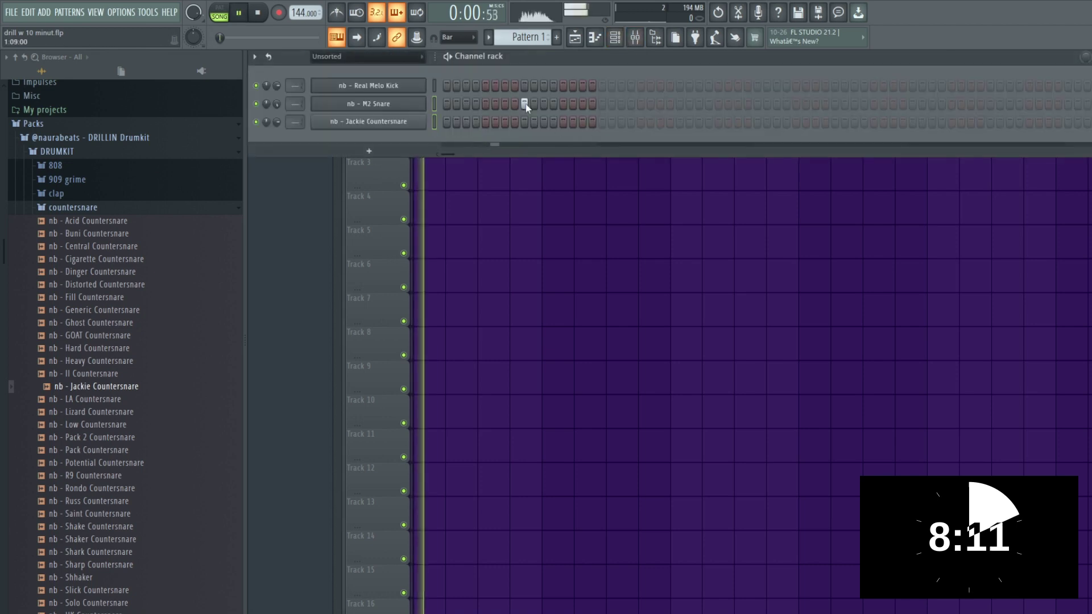
pyautogui.click(719, 103)
pyautogui.click(835, 103)
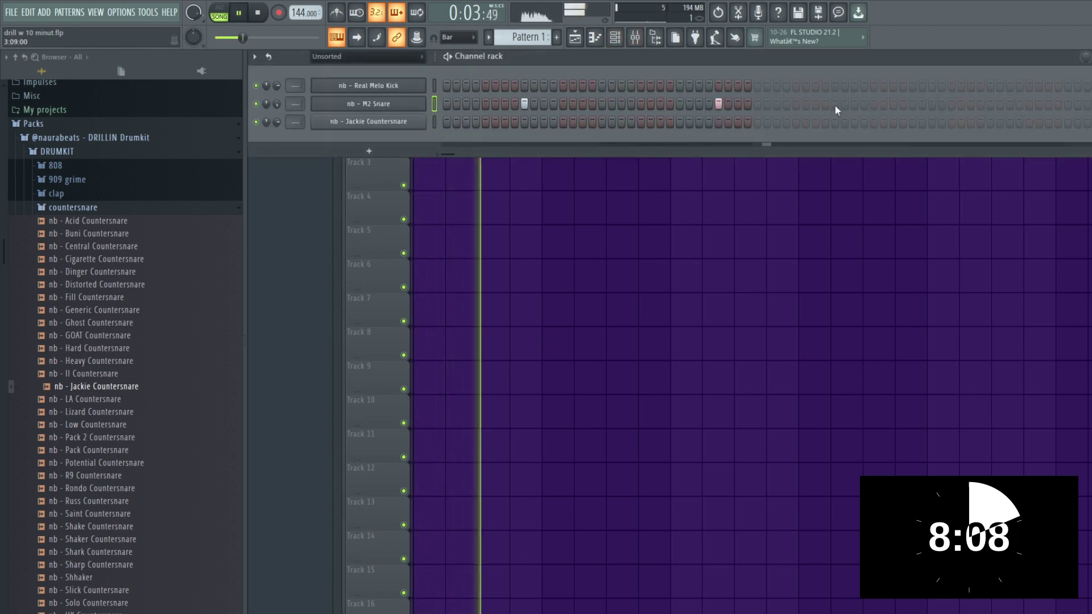
pyautogui.click(991, 103)
pyautogui.click(1039, 103)
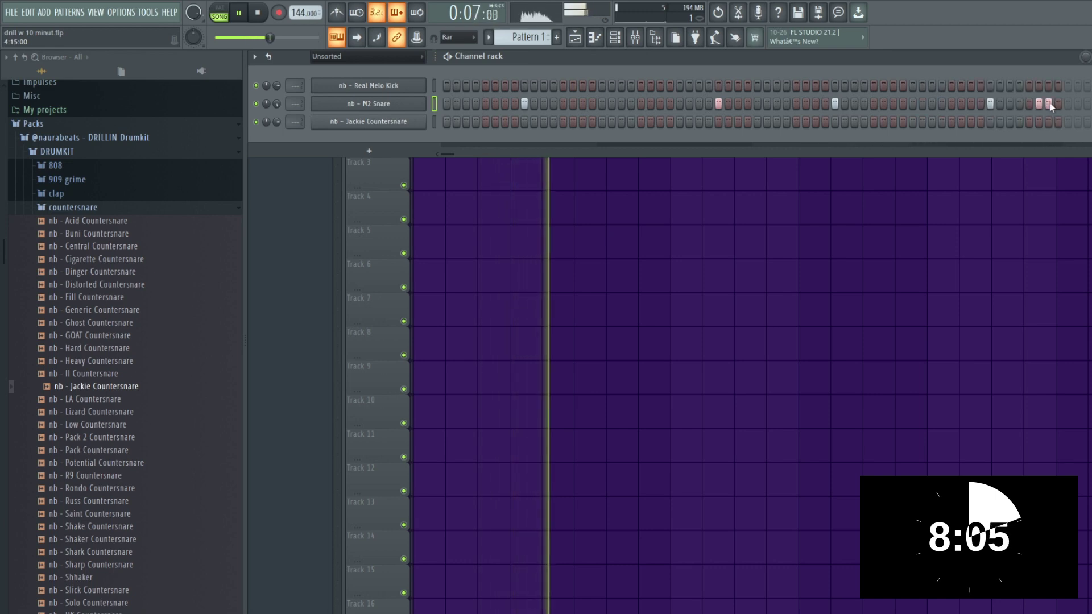
# Convert the nb - M2 Snare pattern to piano roll notes and duplicate its four bars into bars 5 to 8
pyautogui.rightClick(423, 102)
pyautogui.click(449, 104)
pyautogui.scroll(1, 467, 36)
pyautogui.hotkey('ctrl', 'q')
pyautogui.keyDown('ctrl'); pyautogui.rightClick(529, 146); pyautogui.keyUp('ctrl')
pyautogui.keyDown('ctrl'); pyautogui.rightClick(711, 102); pyautogui.keyUp('ctrl')
pyautogui.hotkey('ctrl', 'b')
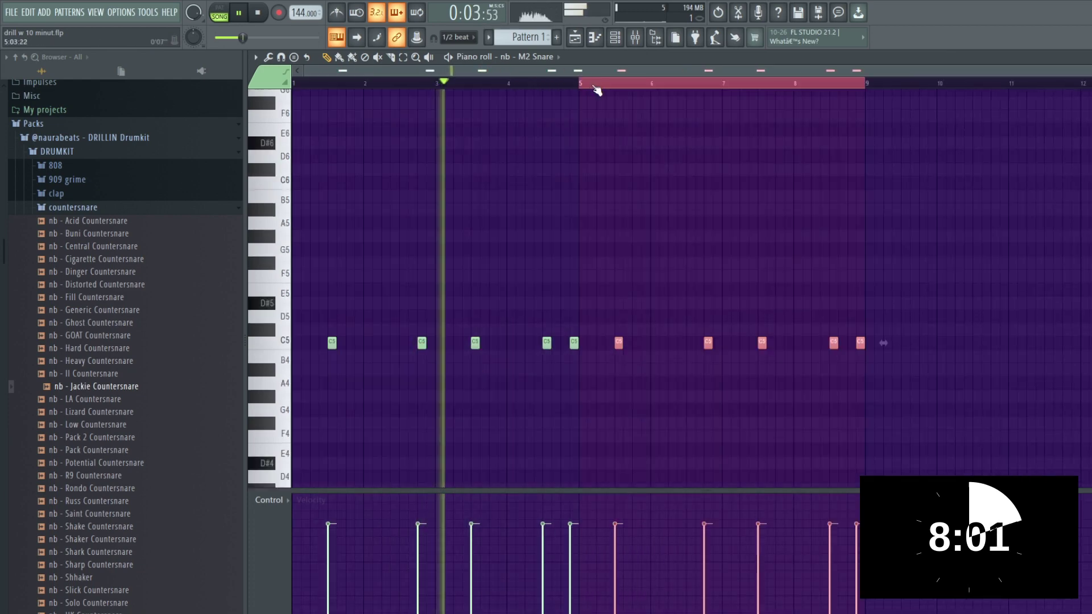
pyautogui.hotkey('ctrl', 'd')
pyautogui.press('space')
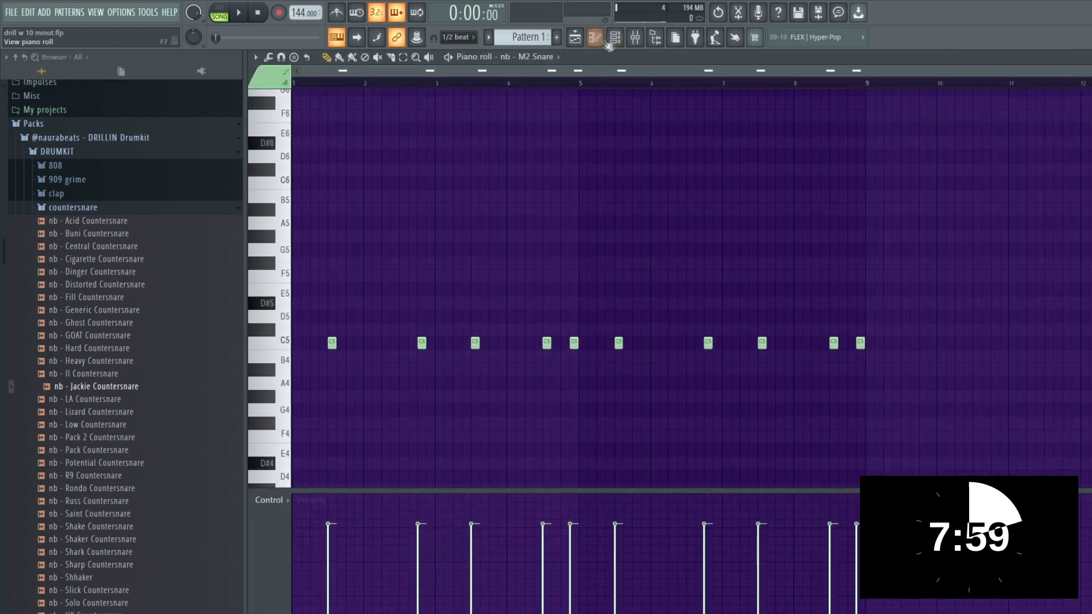
# Import the HH - 4 pattern from the drumkit's MIDI folder into the nb - Jackie Countersnare piano roll and play it back
pyautogui.press('F6')
pyautogui.click(78, 209)
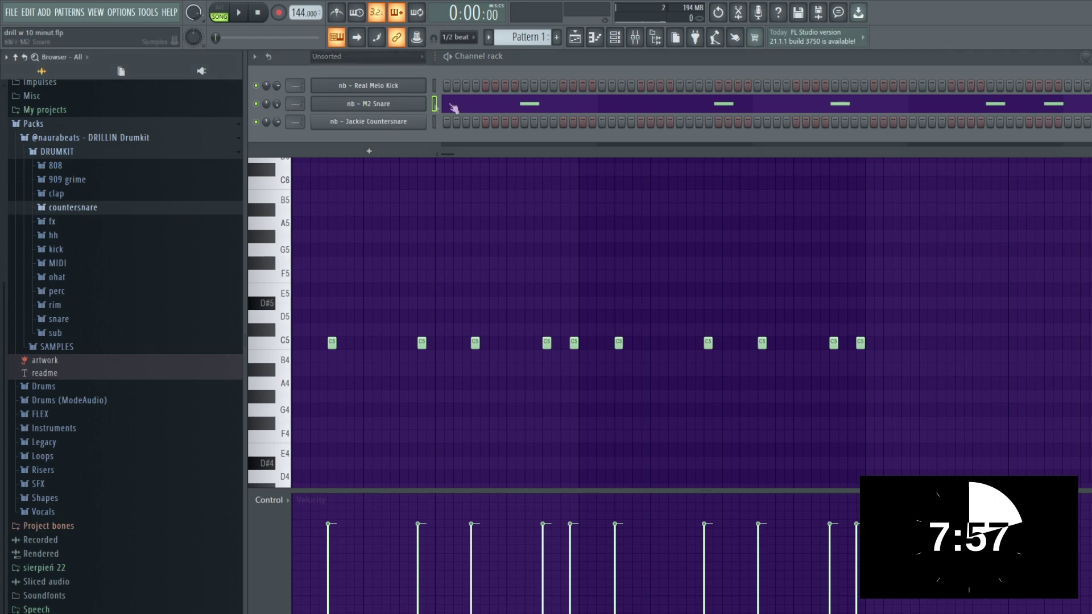
pyautogui.rightClick(380, 122)
pyautogui.click(451, 127)
pyautogui.click(58, 263)
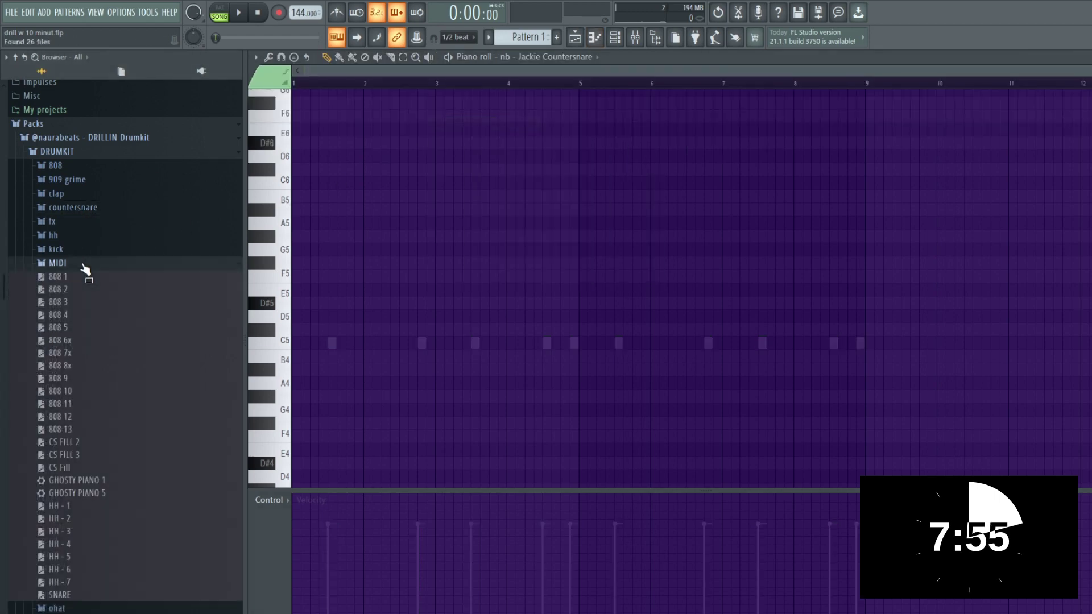
pyautogui.scroll(-3, 93, 291)
pyautogui.moveTo(89, 476); pyautogui.dragTo(366, 329)
pyautogui.press('space')
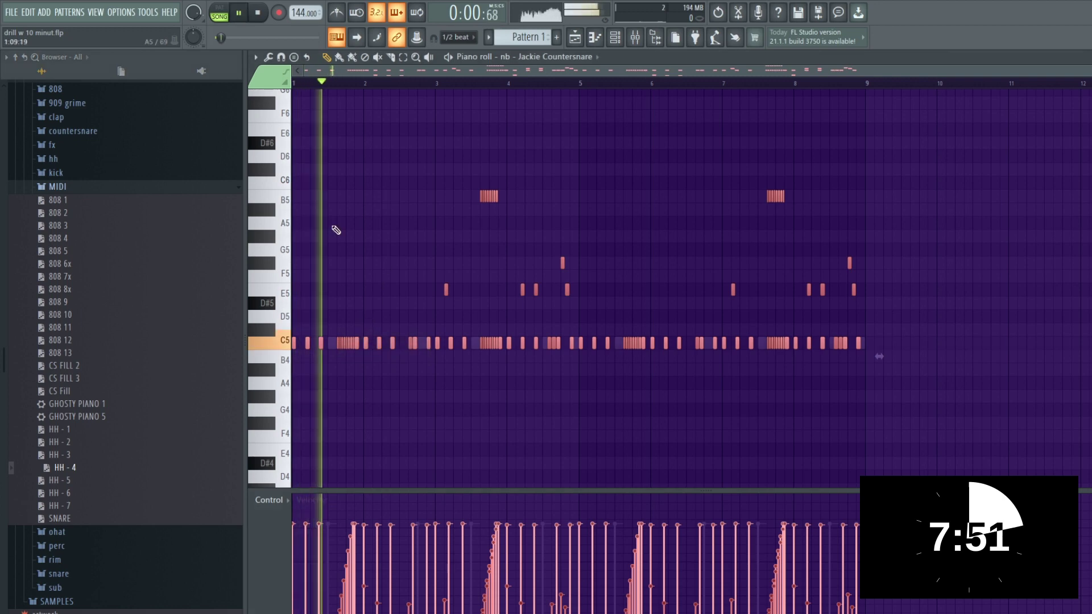
pyautogui.scroll(1, 383, 254)
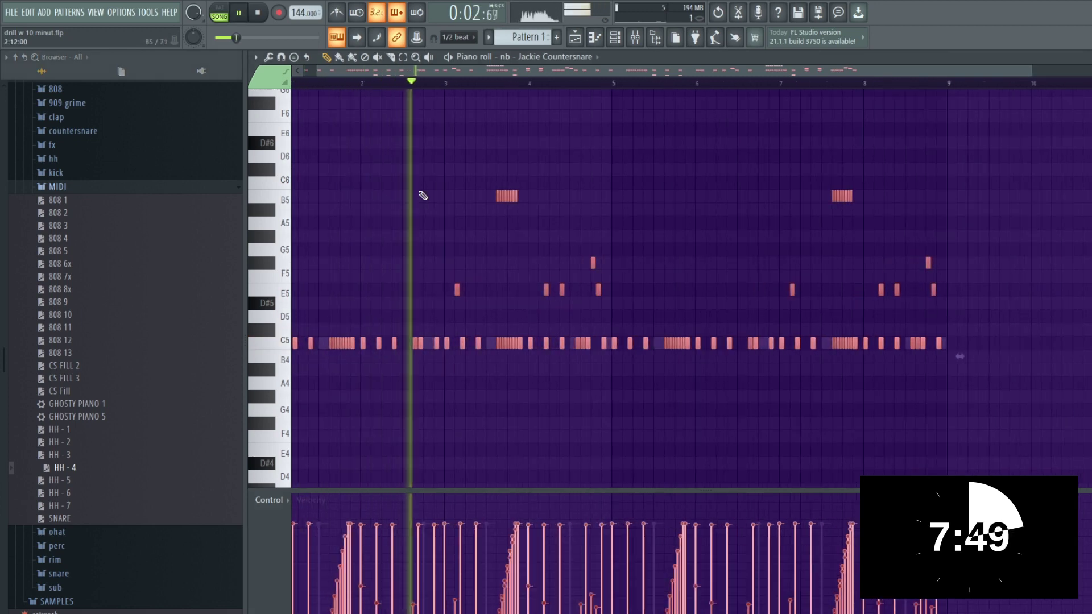
pyautogui.scroll(-1, 421, 202)
pyautogui.scroll(-3, 489, 205)
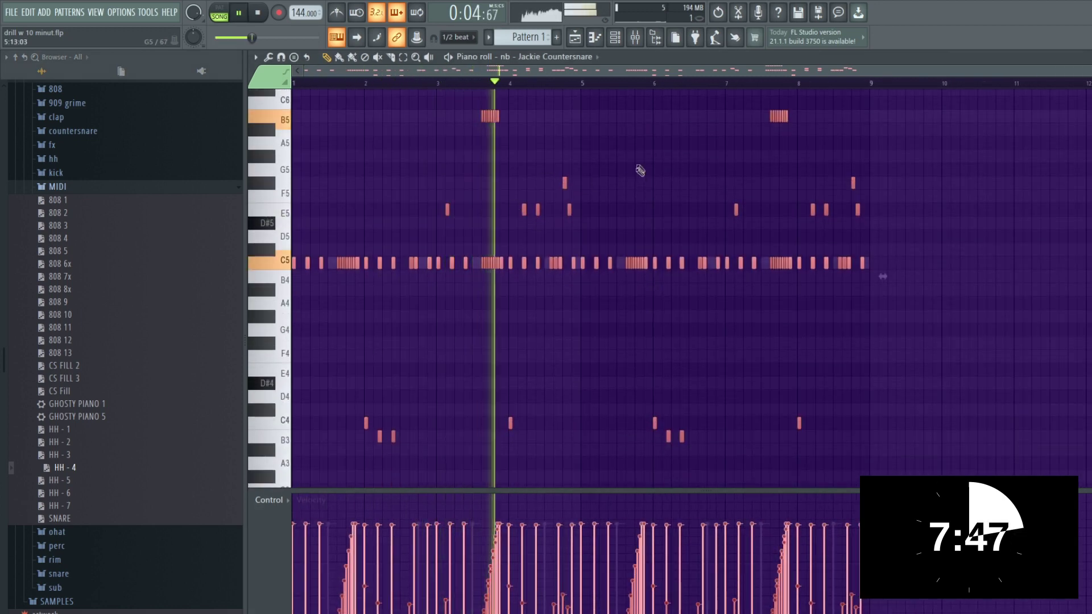
pyautogui.hotkey('ctrl', 'd')
pyautogui.scroll(1, 640, 170)
# Add nb - Rancor 808 from the drumkit's 808 folder as a new channel above the kick
pyautogui.click(616, 41)
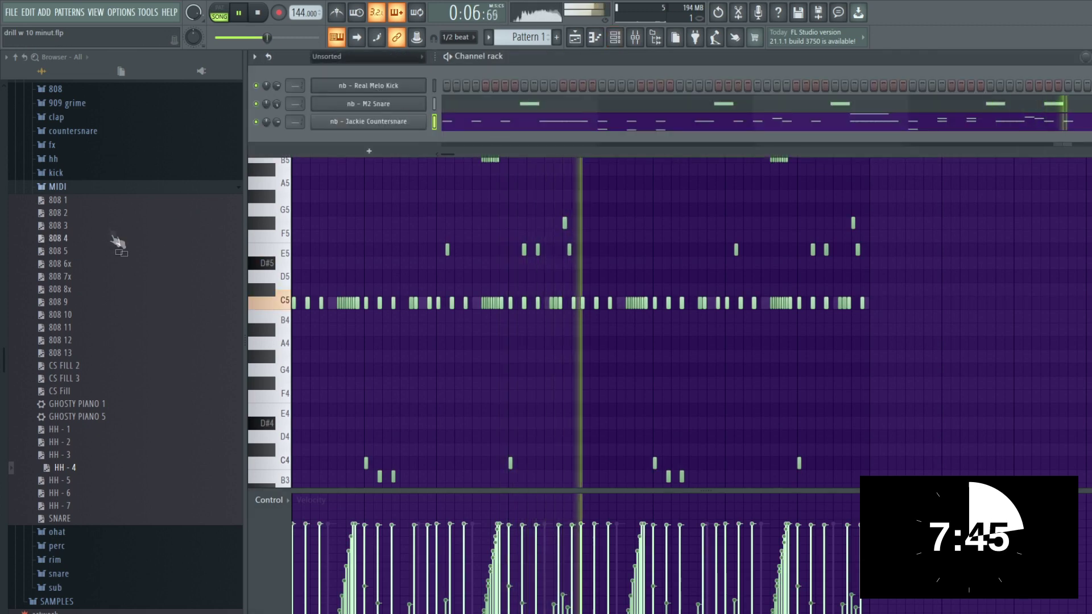
pyautogui.click(74, 102)
pyautogui.scroll(-3, 114, 228)
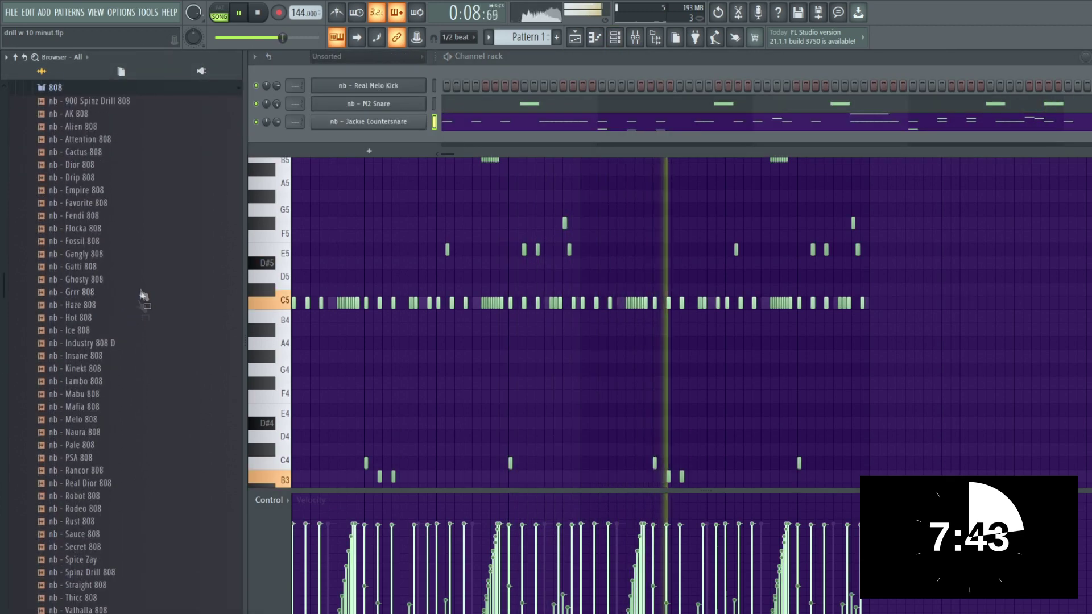
pyautogui.scroll(-2, 128, 342)
pyautogui.moveTo(97, 397); pyautogui.dragTo(389, 87)
# Enable the Rancor 808's volume envelope with hold at maximum and decay, sustain and release at minimum
pyautogui.click(406, 245)
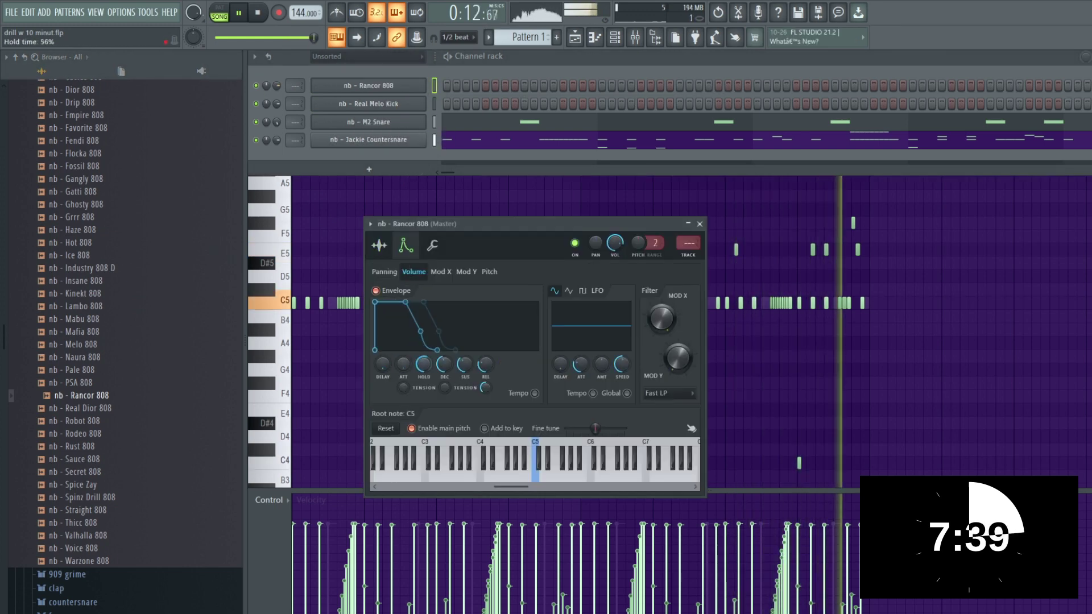
pyautogui.press('space')
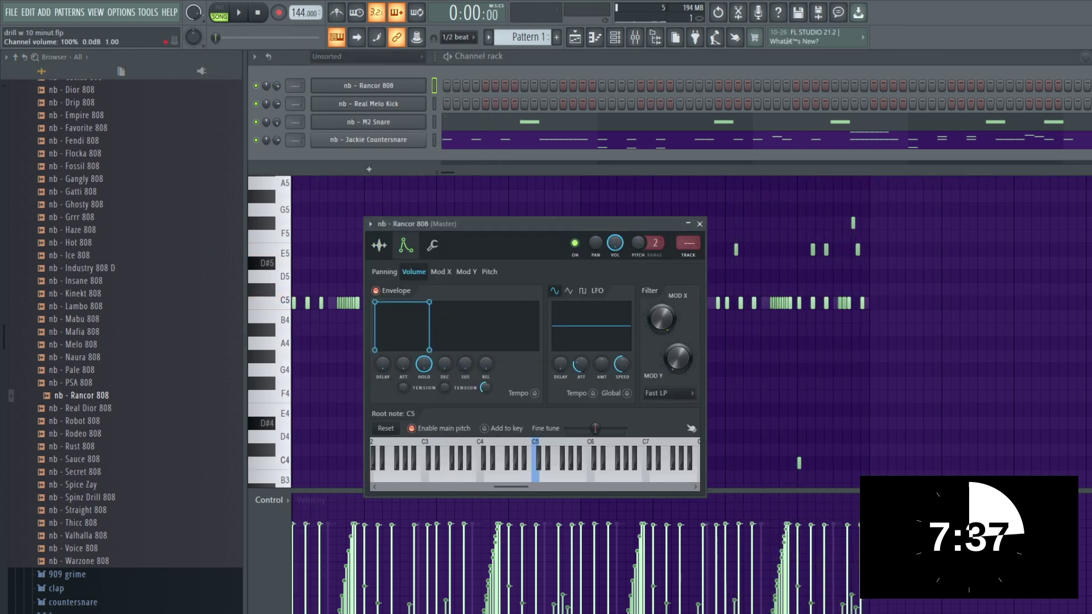
pyautogui.rightClick(410, 91)
pyautogui.click(399, 79)
# Draw half-bar D#5 notes at the start of bars 1 and 3 in the Rancor 808 piano roll
pyautogui.rightClick(419, 85)
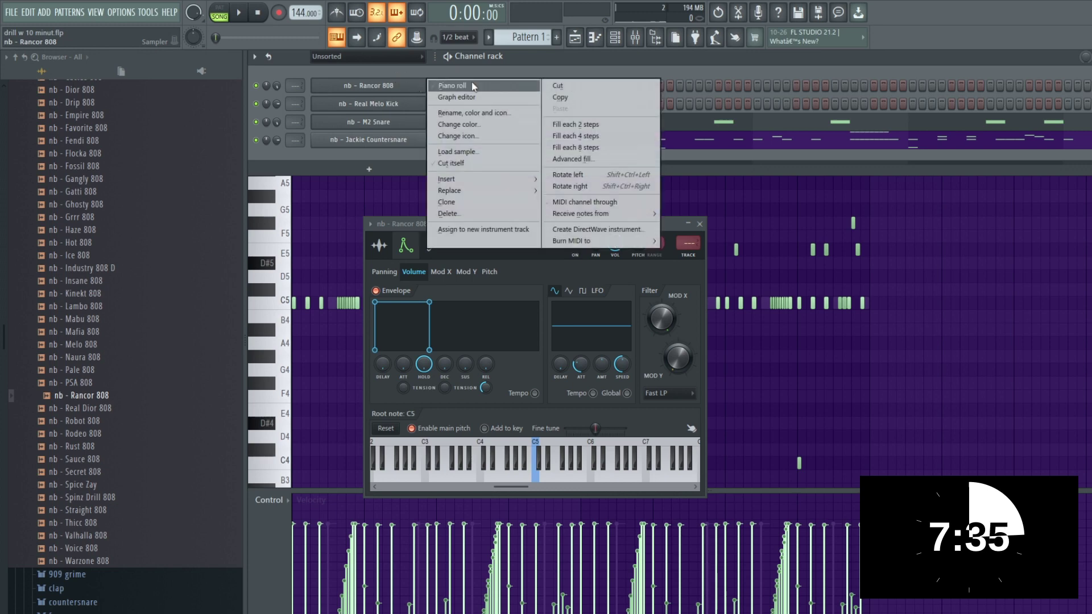
pyautogui.click(474, 87)
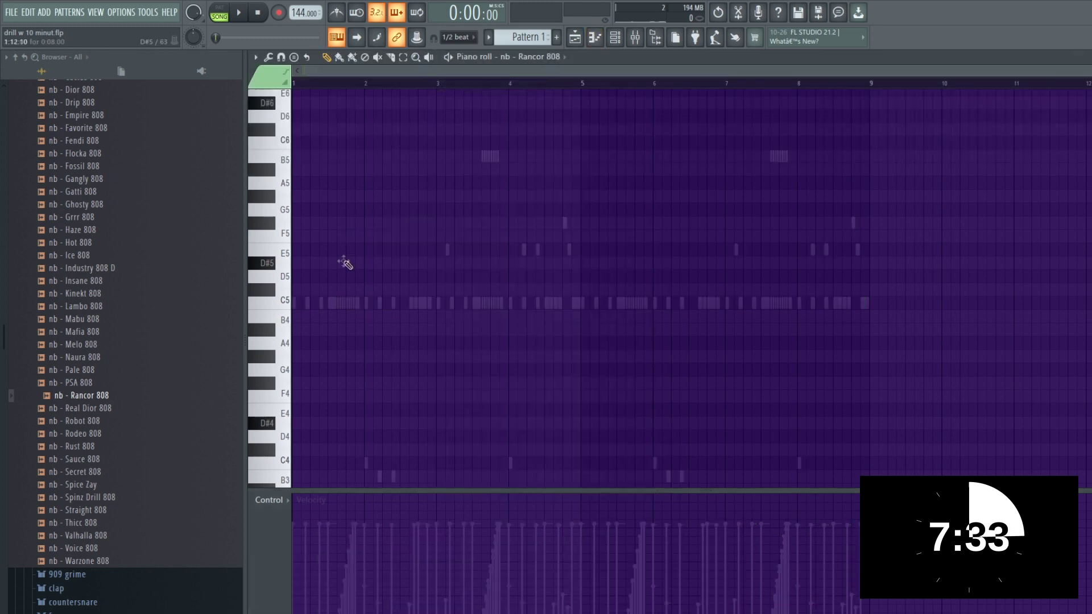
pyautogui.press('space')
pyautogui.scroll(2, 409, 272)
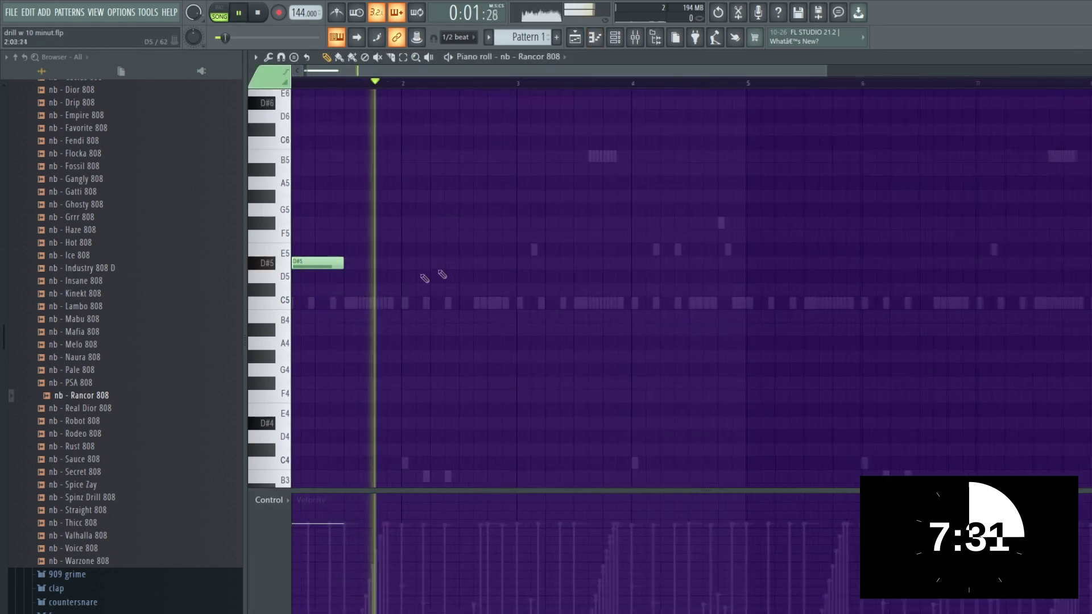
pyautogui.click(521, 263)
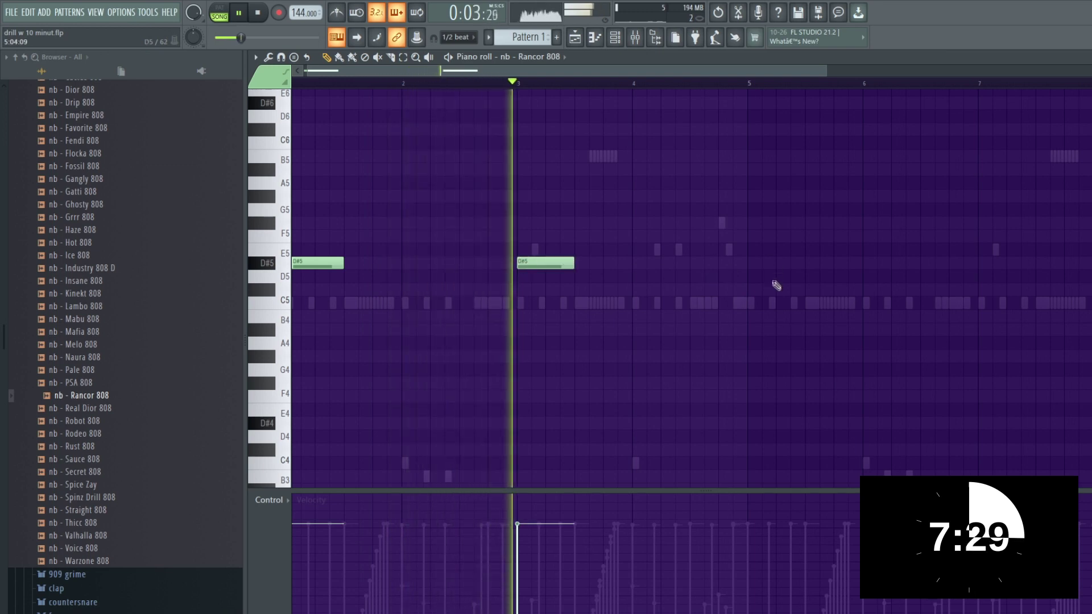
# Add three consecutive D#5 notes in bar 4: a two-step note at step 7 and four-step notes at steps 9 and 13
pyautogui.click(679, 262)
pyautogui.press('space')
pyautogui.moveTo(726, 263)
pyautogui.mouseDown()
pyautogui.moveTo(690, 262)
pyautogui.moveTo(712, 262)
pyautogui.mouseUp()
pyautogui.click(698, 263)
pyautogui.click(712, 263)
pyautogui.press('space')
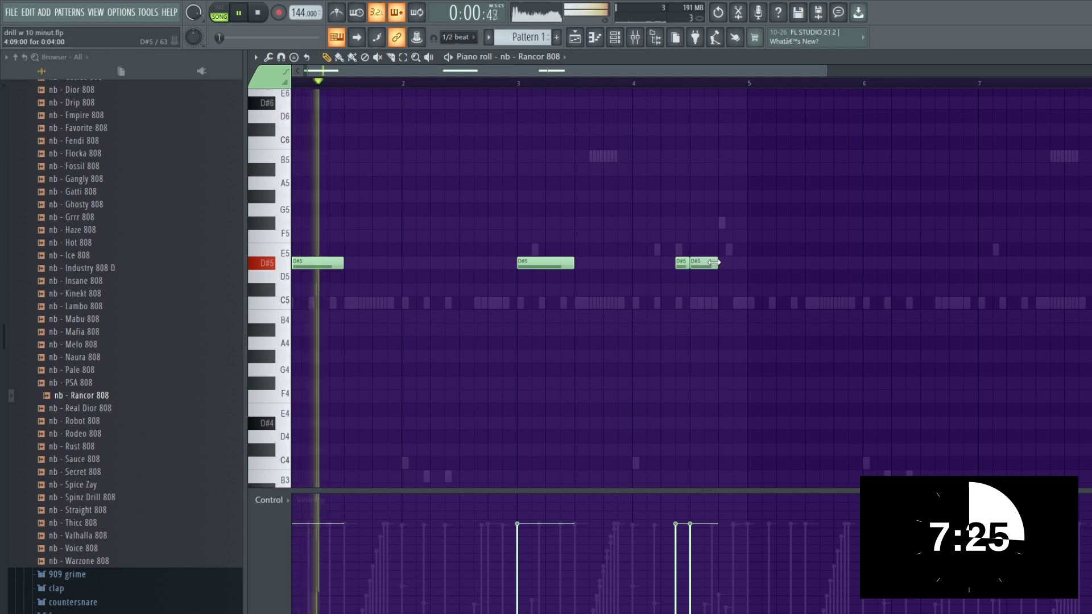
pyautogui.click(725, 263)
# Set the snap to 1/4 step and place very short slide notes on B5 and A#5 above the D#5 notes in bar 4
pyautogui.scroll(4, 456, 37)
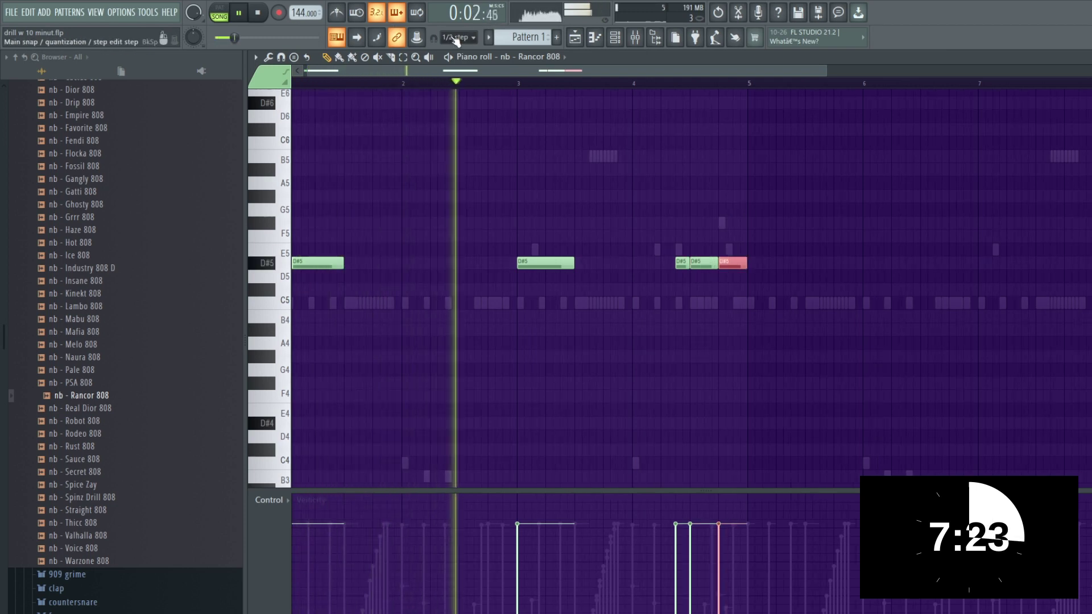
pyautogui.keyDown('ctrl'); pyautogui.scroll(2, 686, 184); pyautogui.keyUp('ctrl')
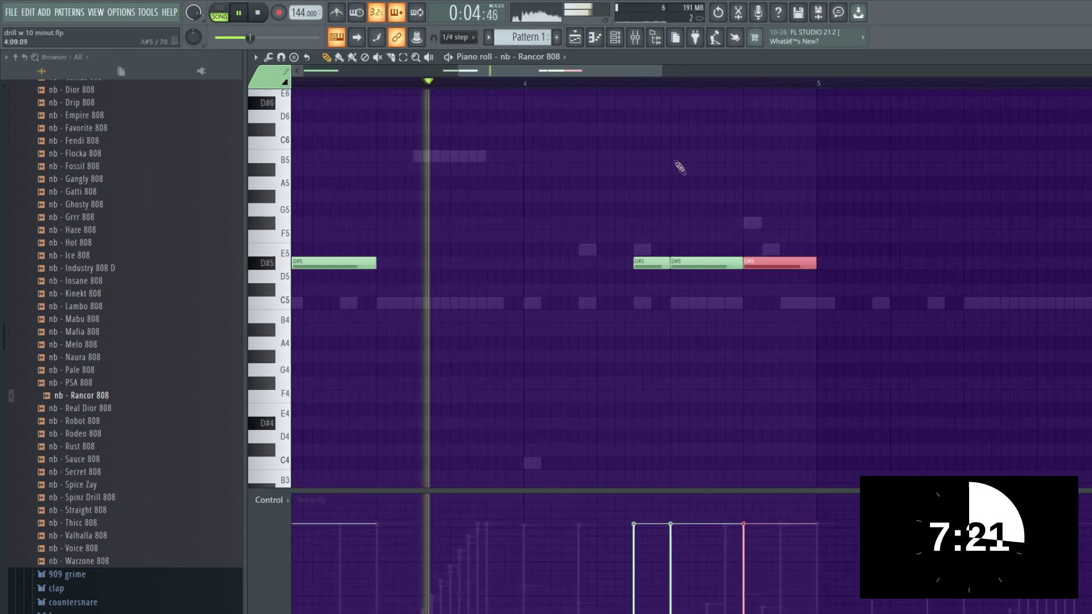
pyautogui.click(674, 156)
pyautogui.moveTo(739, 156); pyautogui.dragTo(677, 156)
pyautogui.keyDown('ctrl'); pyautogui.scroll(2, 686, 170); pyautogui.keyUp('ctrl')
pyautogui.click(812, 169)
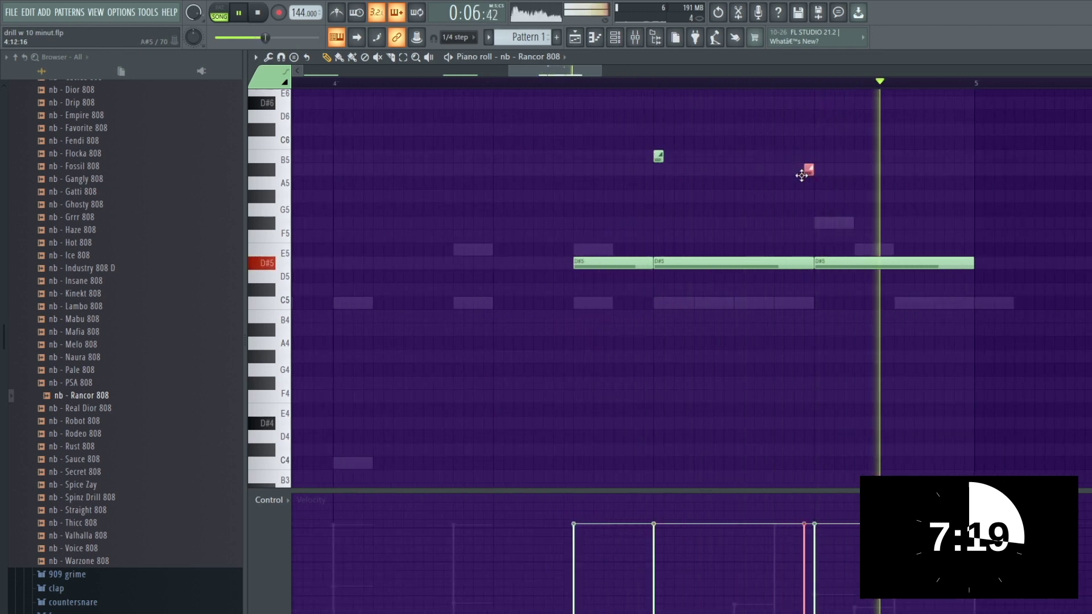
pyautogui.keyDown('ctrl'); pyautogui.scroll(-2, 706, 146); pyautogui.keyUp('ctrl')
pyautogui.keyDown('ctrl'); pyautogui.scroll(-3, 700, 156); pyautogui.keyUp('ctrl')
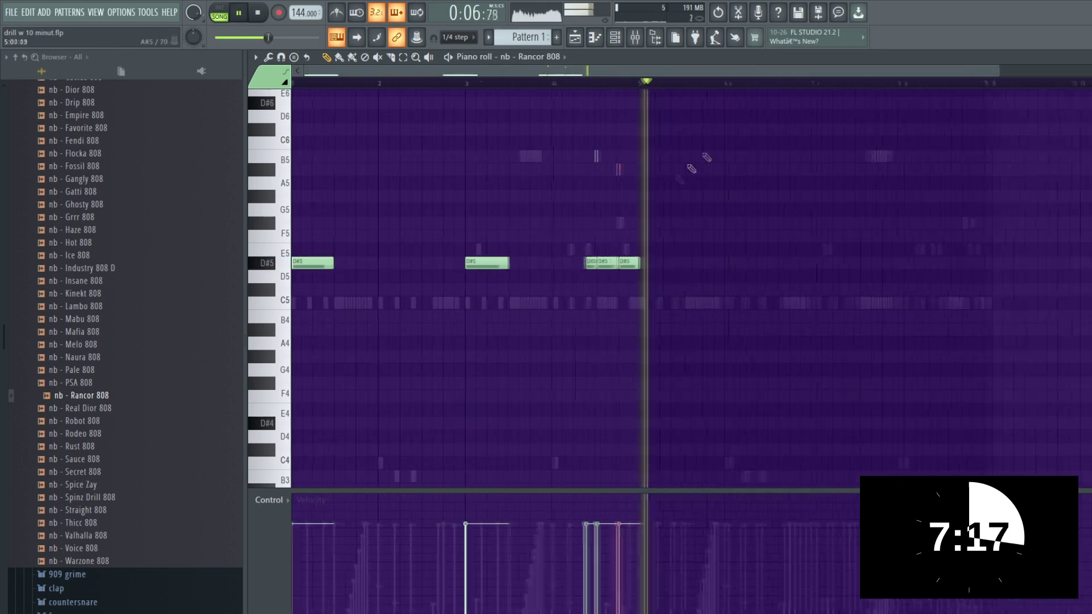
# Duplicate the four-bar 808 pattern into bars 5 to 8, turn off slide mode and set the snap to 1/2 beat
pyautogui.click(284, 82)
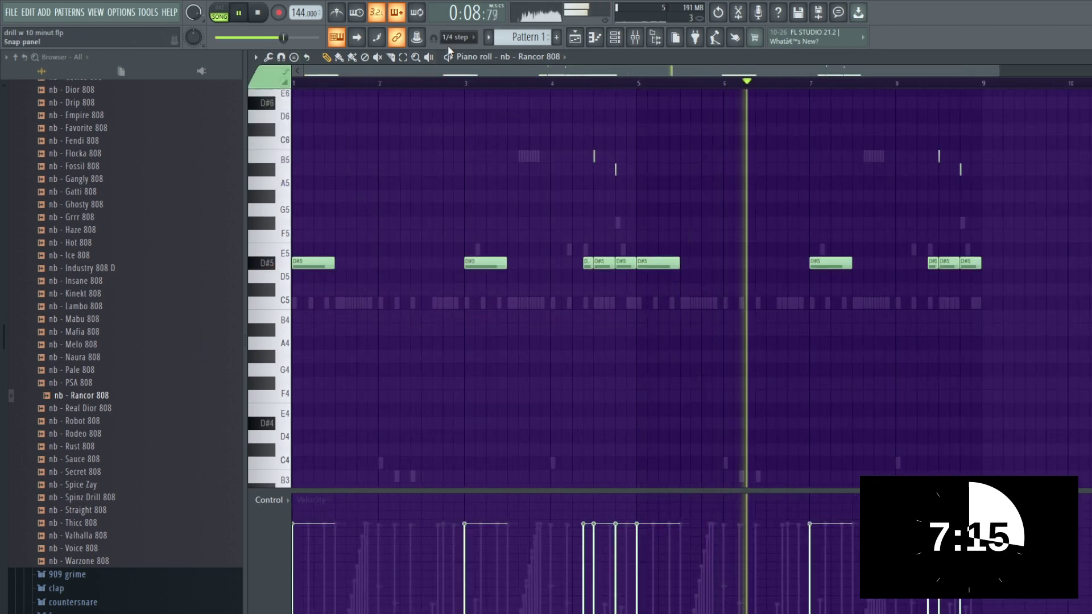
pyautogui.keyDown('ctrl'); pyautogui.scroll(-1, 724, 147); pyautogui.keyUp('ctrl')
pyautogui.keyDown('ctrl'); pyautogui.scroll(1, 720, 145); pyautogui.keyUp('ctrl')
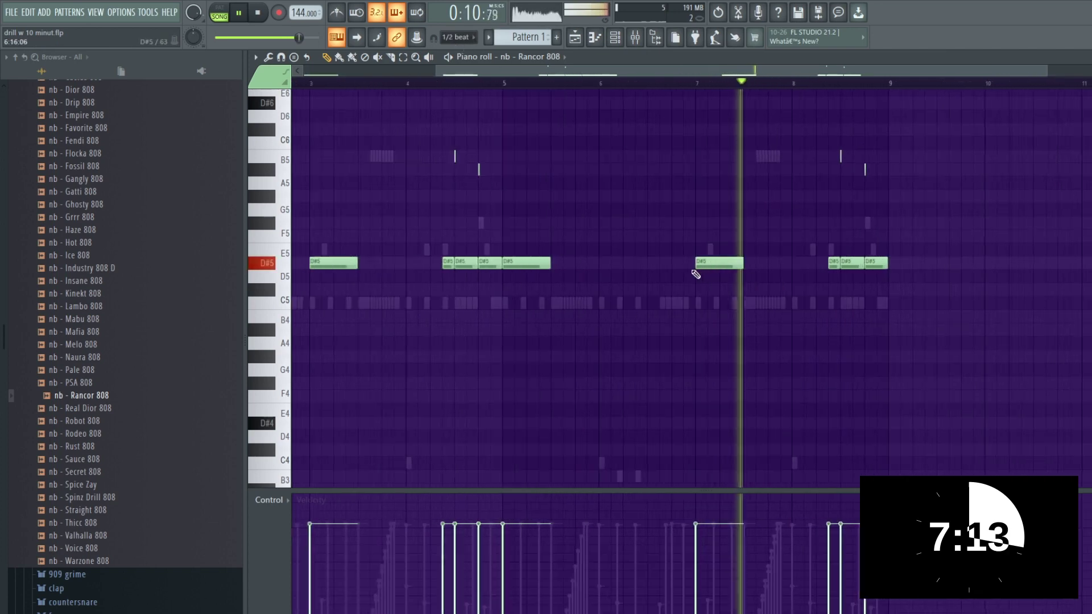
# Draw a six-step B5 note at the start of bar 8 in the 808 pattern
pyautogui.press('space')
pyautogui.keyDown('ctrl'); pyautogui.scroll(4, 720, 151); pyautogui.keyUp('ctrl')
pyautogui.click(714, 156)
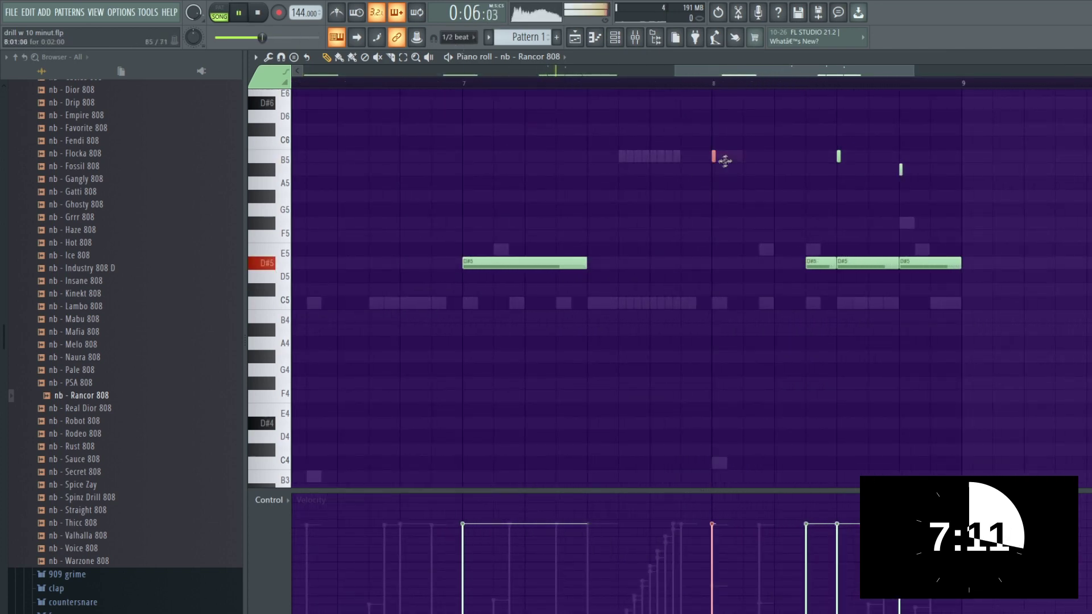
pyautogui.moveTo(737, 155); pyautogui.dragTo(805, 157)
pyautogui.click(782, 158)
pyautogui.keyDown('ctrl'); pyautogui.scroll(-3, 780, 215); pyautogui.keyUp('ctrl')
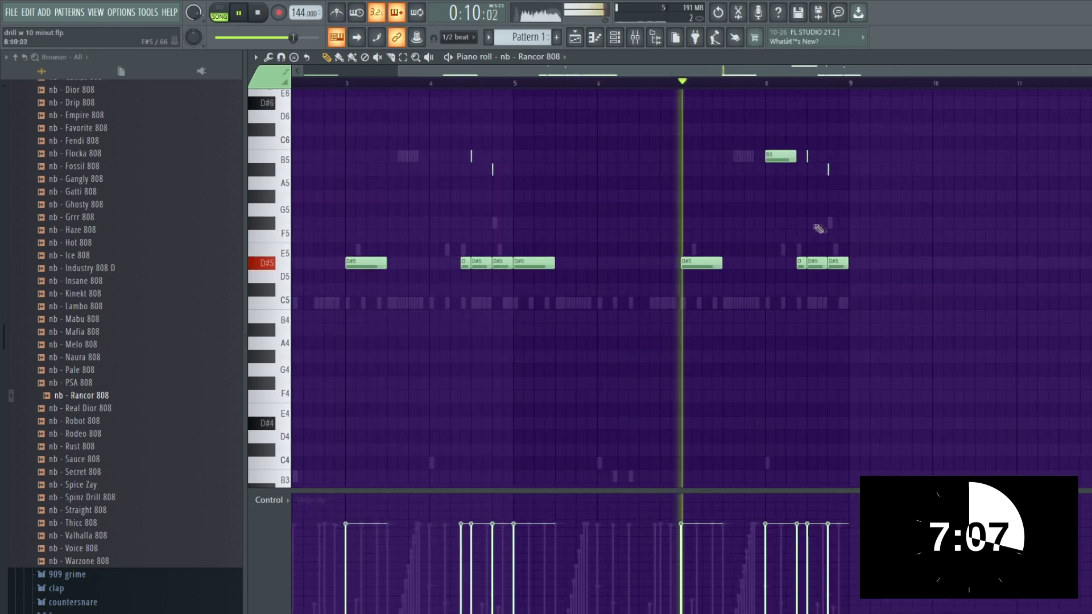
# Replace the middle D#5 note in bar 8 with two consecutive two-step D#5 notes and play the pattern back
pyautogui.keyDown('ctrl'); pyautogui.scroll(3, 848, 233); pyautogui.keyUp('ctrl')
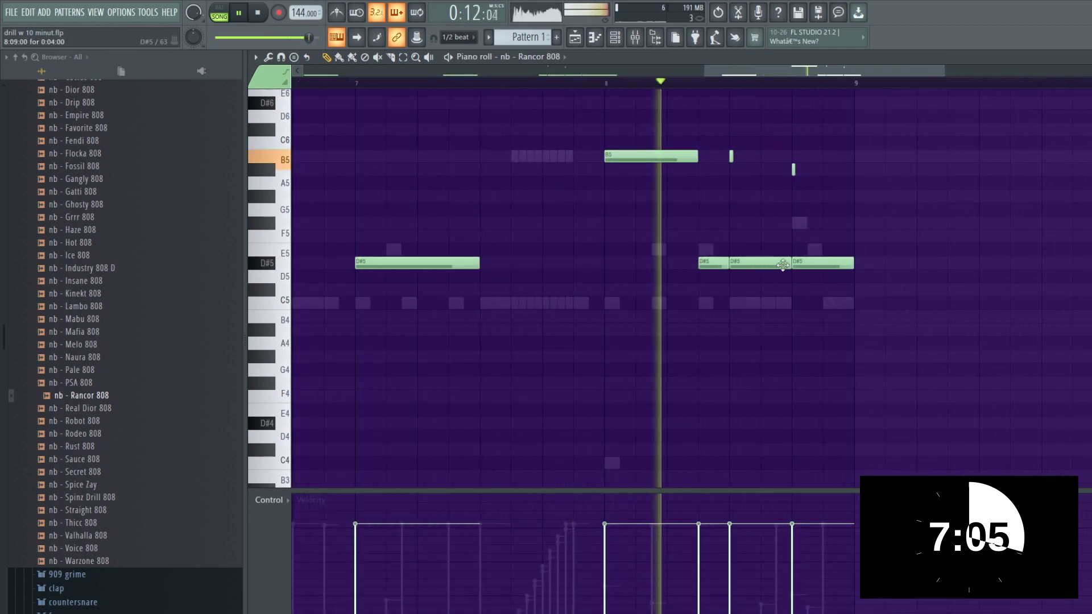
pyautogui.press('space')
pyautogui.moveTo(787, 262); pyautogui.dragTo(756, 263)
pyautogui.click(783, 264)
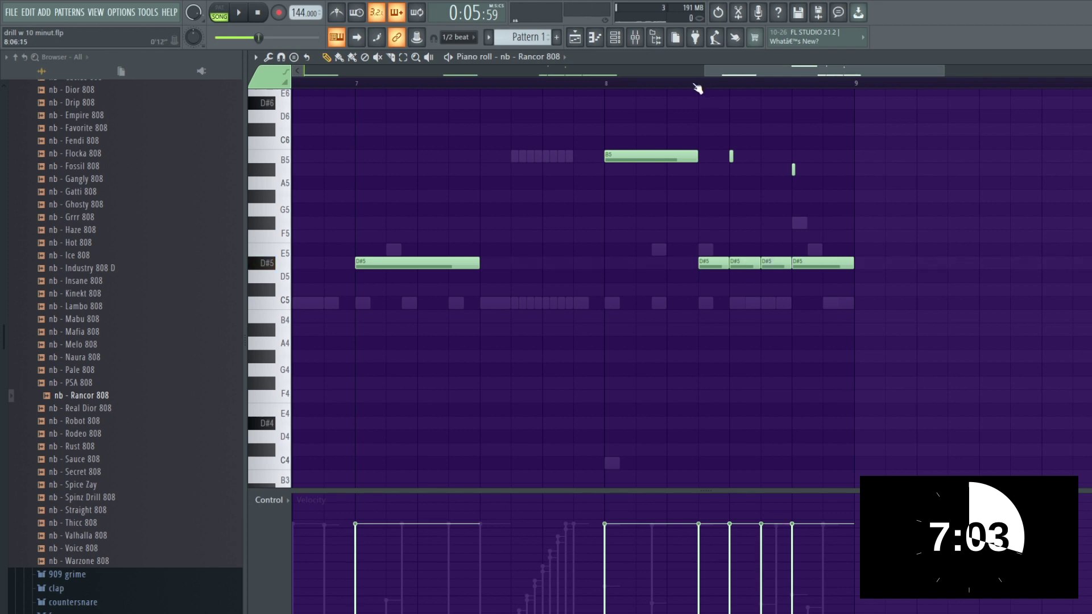
pyautogui.press('space')
pyautogui.keyDown('ctrl'); pyautogui.scroll(-4, 791, 167); pyautogui.keyUp('ctrl')
pyautogui.press('space')
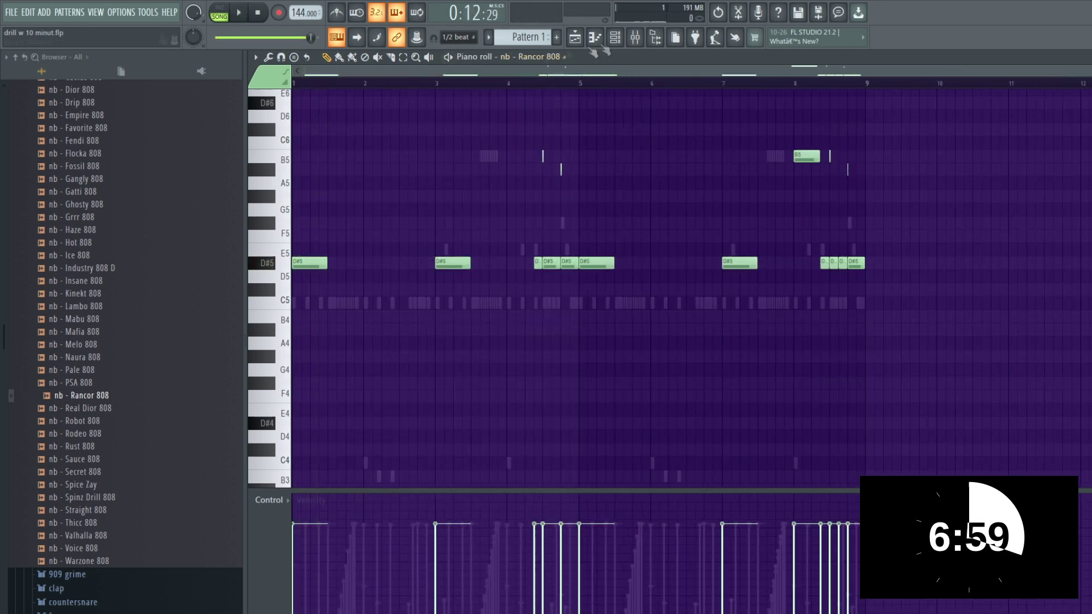
# Assign the Rancor 808 to mixer Insert 2 and the Real Melo Kick to Insert 3, and sidechain Insert 3 to Insert 2
pyautogui.press('F6')
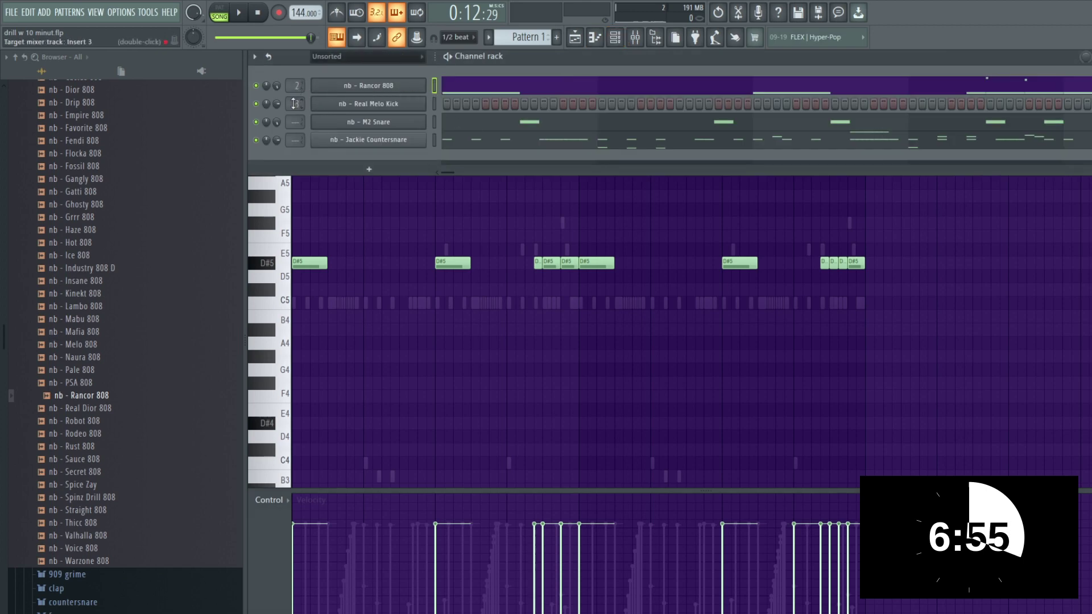
pyautogui.press('F9')
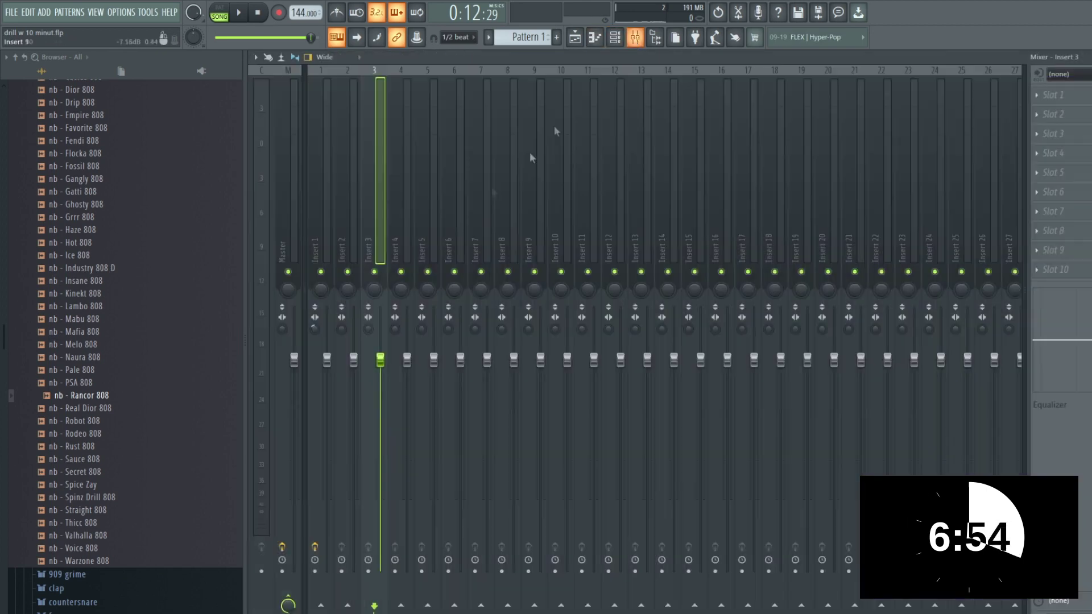
pyautogui.rightClick(348, 606)
pyautogui.click(368, 600)
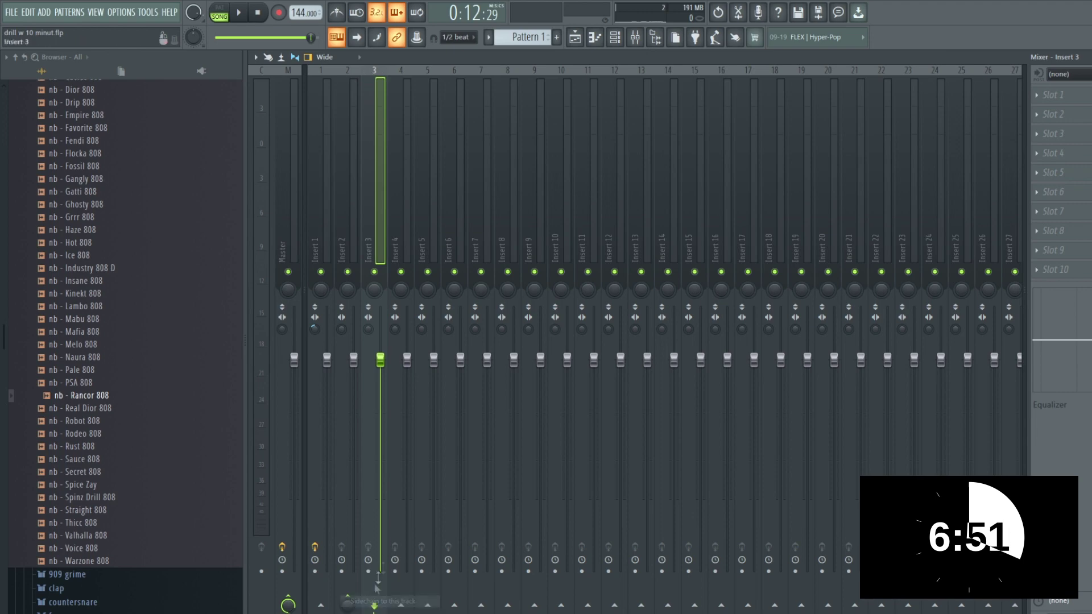
# Load Fruity Limiter into the first effect slot of Insert 2 and choose the aClean Sidechain preset
pyautogui.click(350, 215)
pyautogui.click(1053, 95)
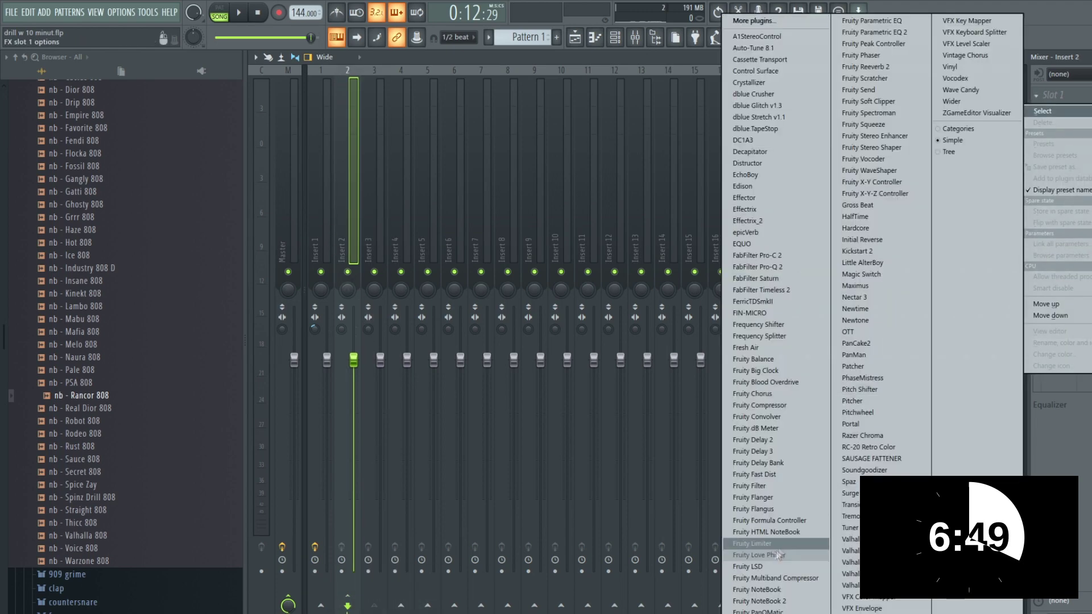
pyautogui.click(753, 544)
pyautogui.rightClick(682, 207)
pyautogui.click(709, 214)
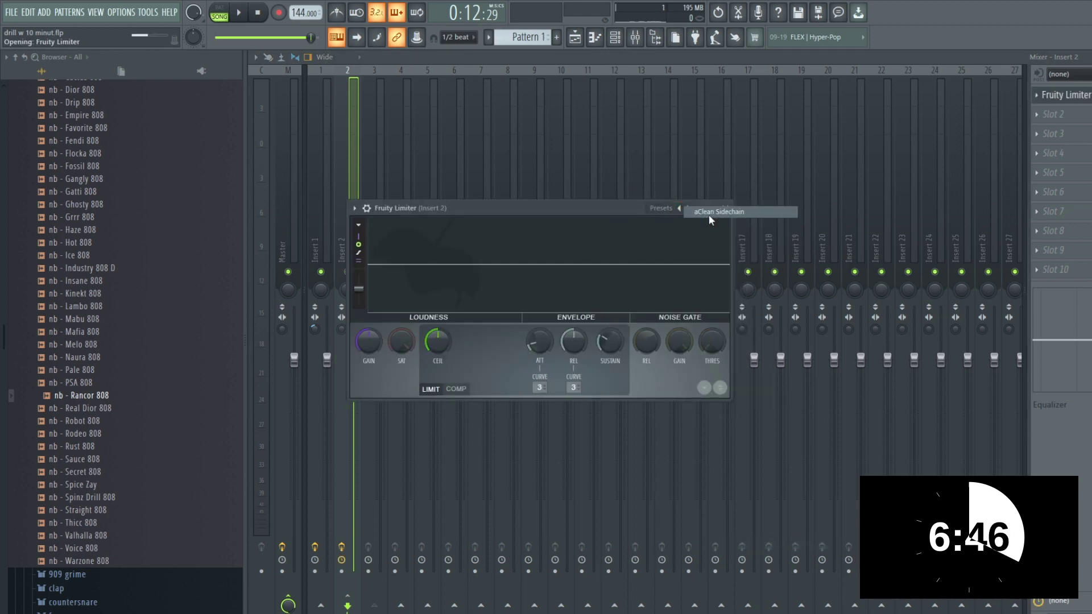
# Merge the stereo signal of the kick's mixer track, Insert 3, with its stereo separation control
pyautogui.click(342, 122)
pyautogui.moveTo(371, 331); pyautogui.dragTo(371, 324)
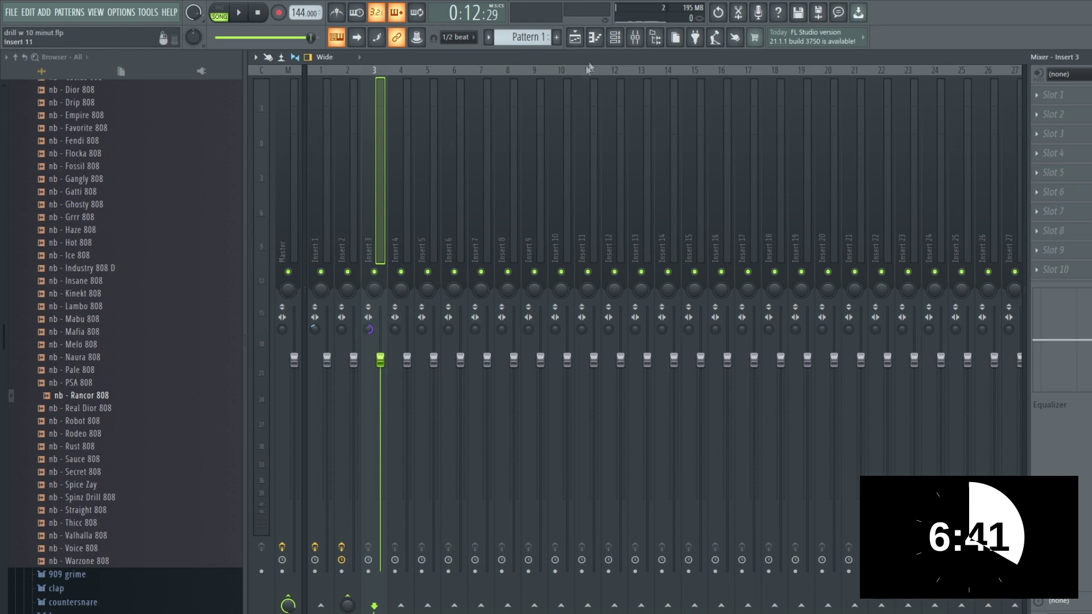
# Add Real Melo Kick steps at the start of bar 3 and at step 7 of bar 4 while playing the pattern
pyautogui.press('F6')
pyautogui.press('space')
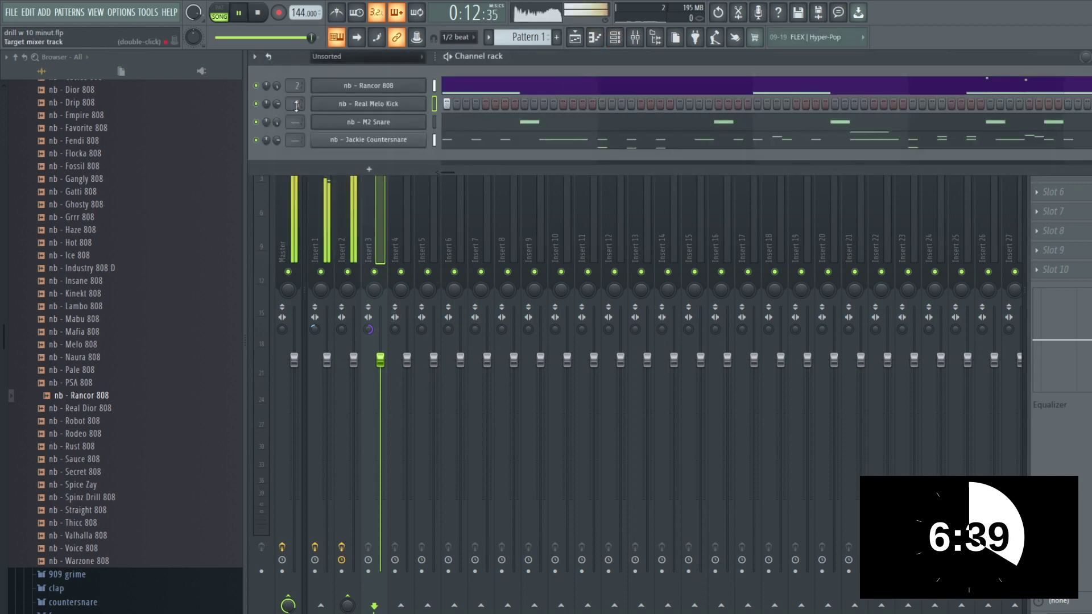
pyautogui.click(220, 17)
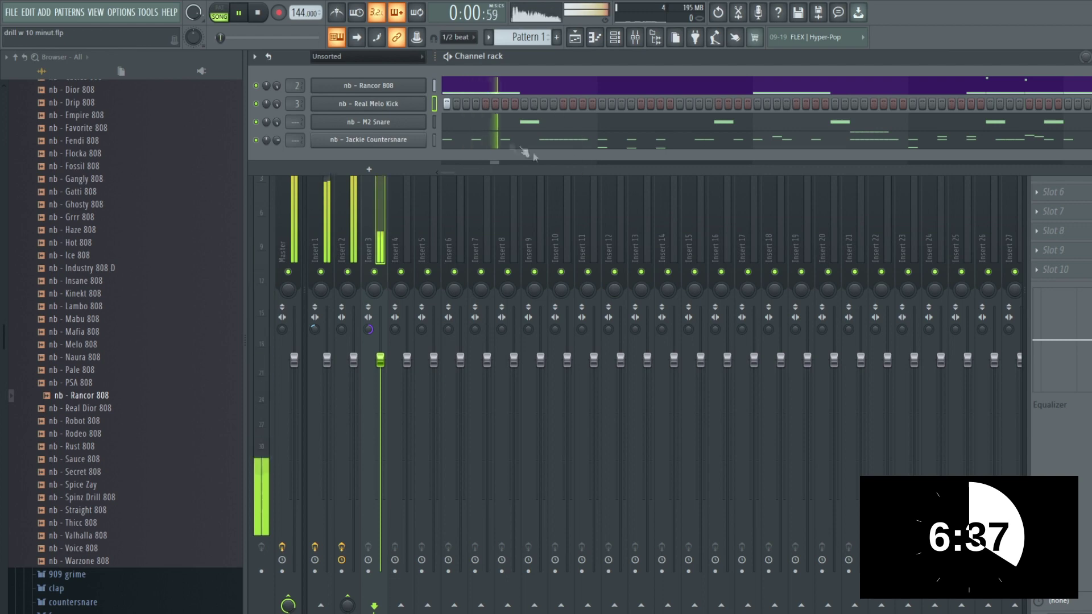
pyautogui.click(757, 104)
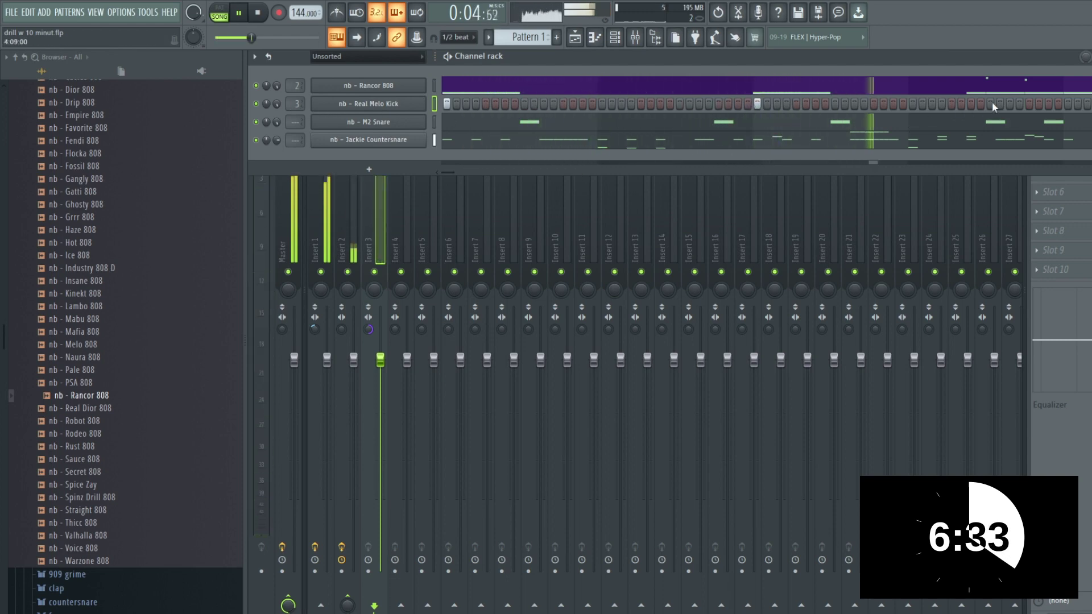
pyautogui.press('space')
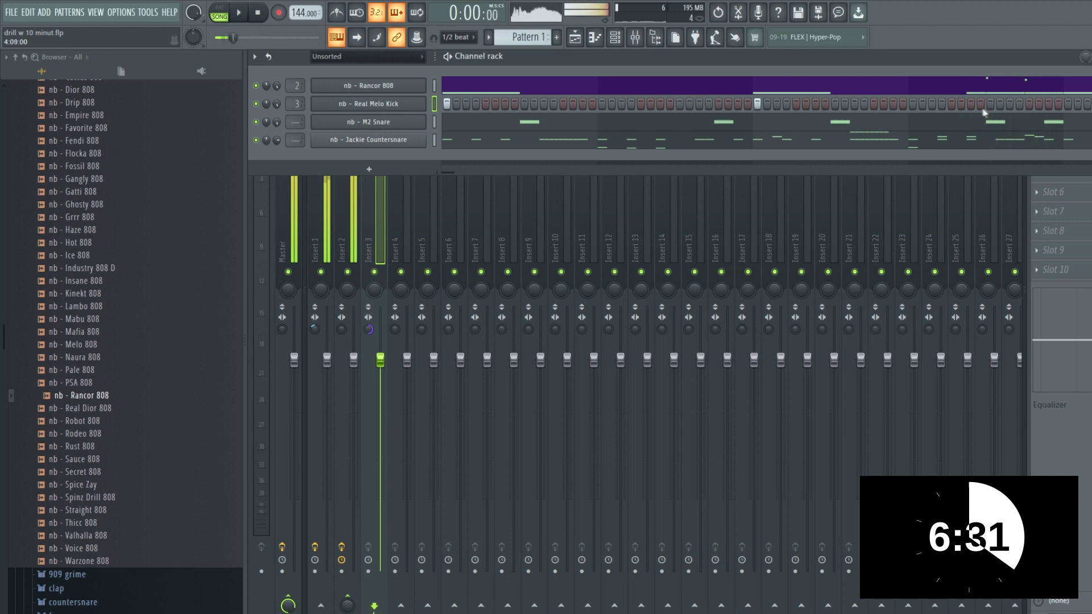
pyautogui.press('space')
# Open the Real Melo Kick's piano roll and play the pattern from early in bar 4
pyautogui.rightClick(388, 104)
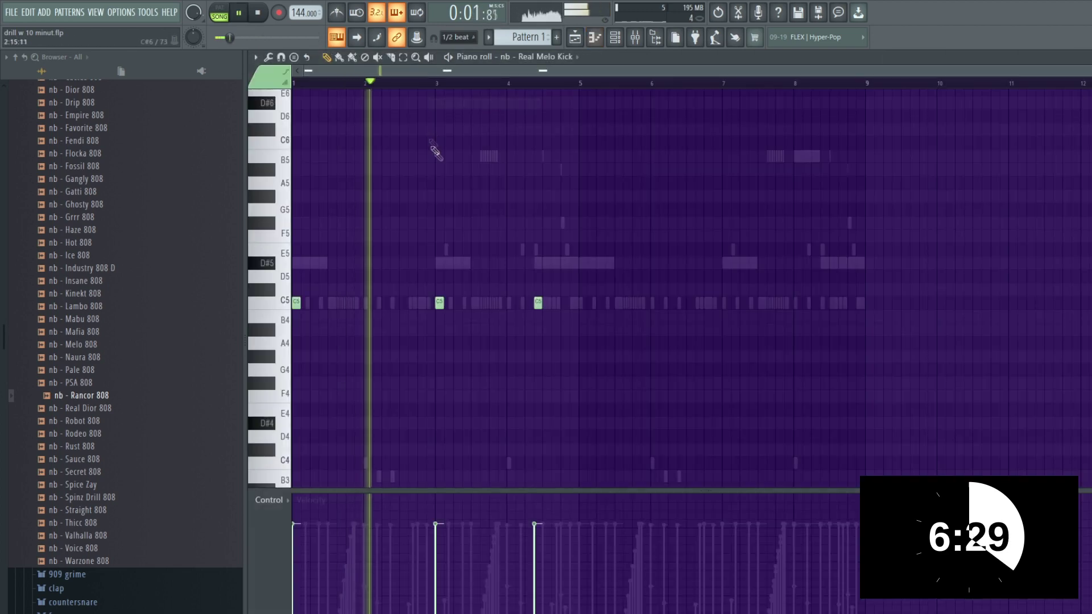
pyautogui.scroll(2, 474, 111)
pyautogui.click(524, 84)
pyautogui.scroll(2, 580, 244)
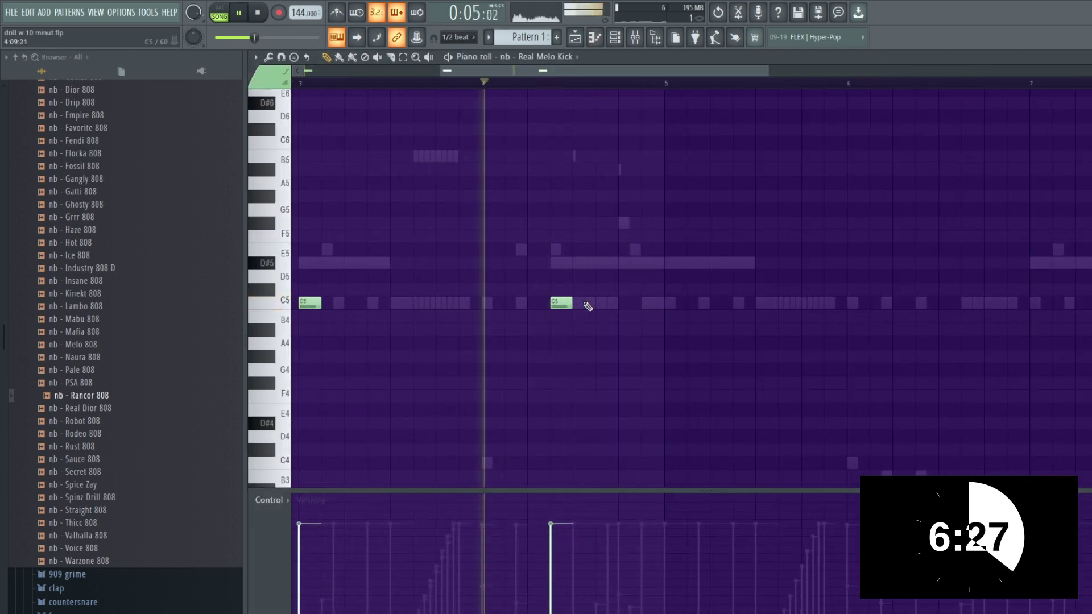
# Try an extra kick note right after the step 7 hit in bar 4
pyautogui.press('space')
pyautogui.click(588, 307)
pyautogui.rightClick(593, 302)
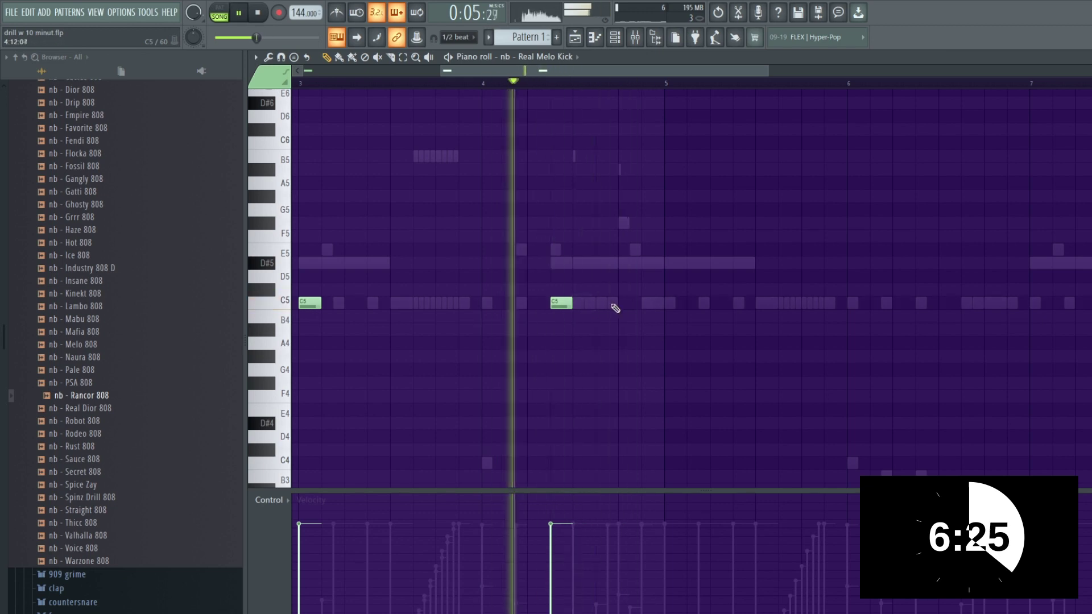
pyautogui.press('space')
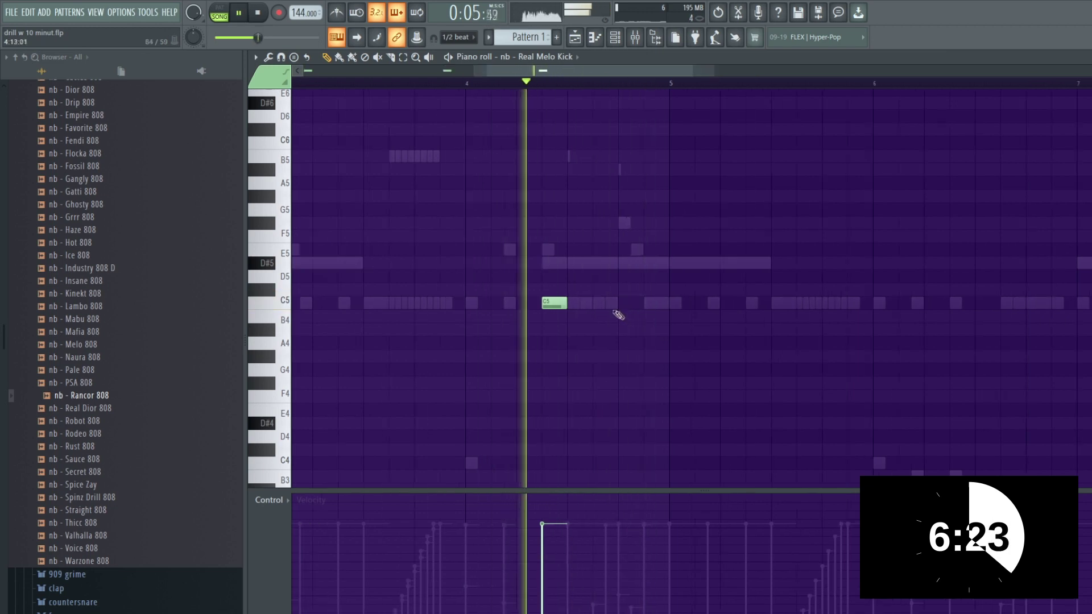
# In the M2 Snare's piano roll, delete the note at step 9 of bar 4 and move the step 15 note to step 13
pyautogui.scroll(-4, 620, 83)
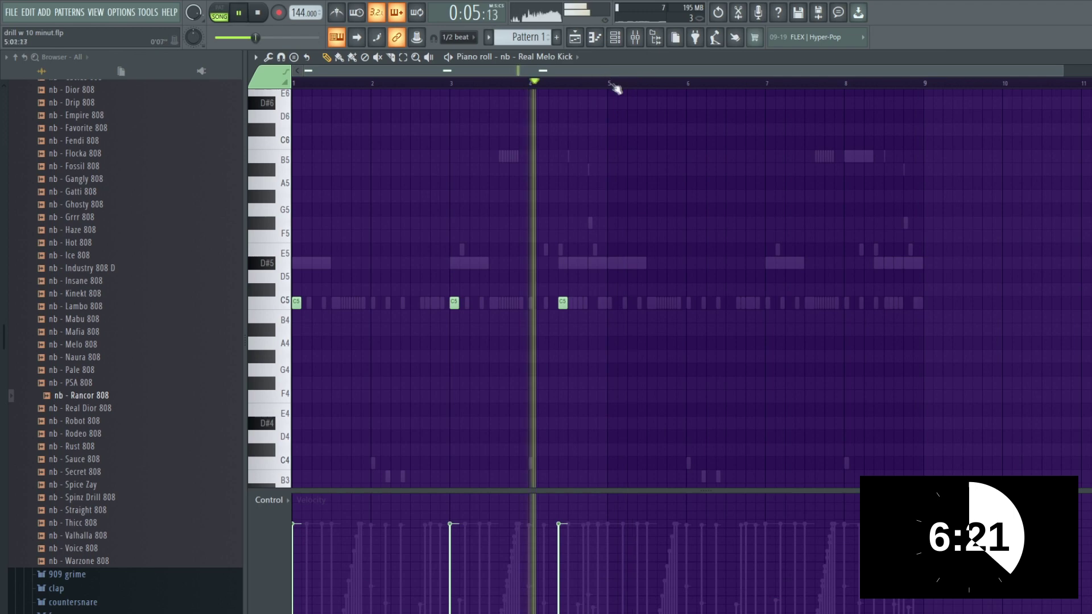
pyautogui.click(506, 57)
pyautogui.click(569, 124)
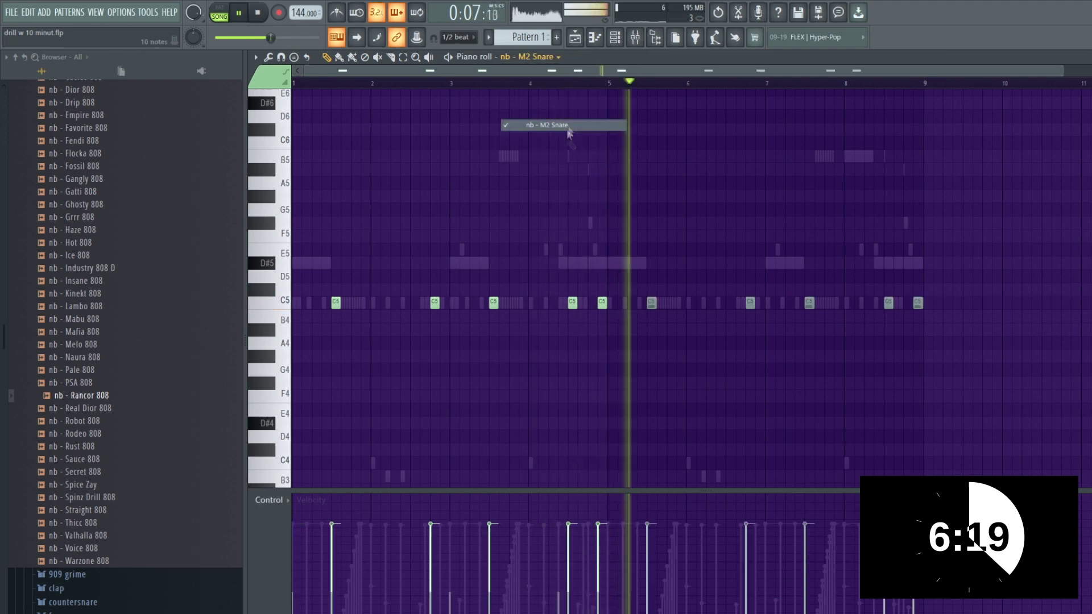
pyautogui.scroll(3, 569, 318)
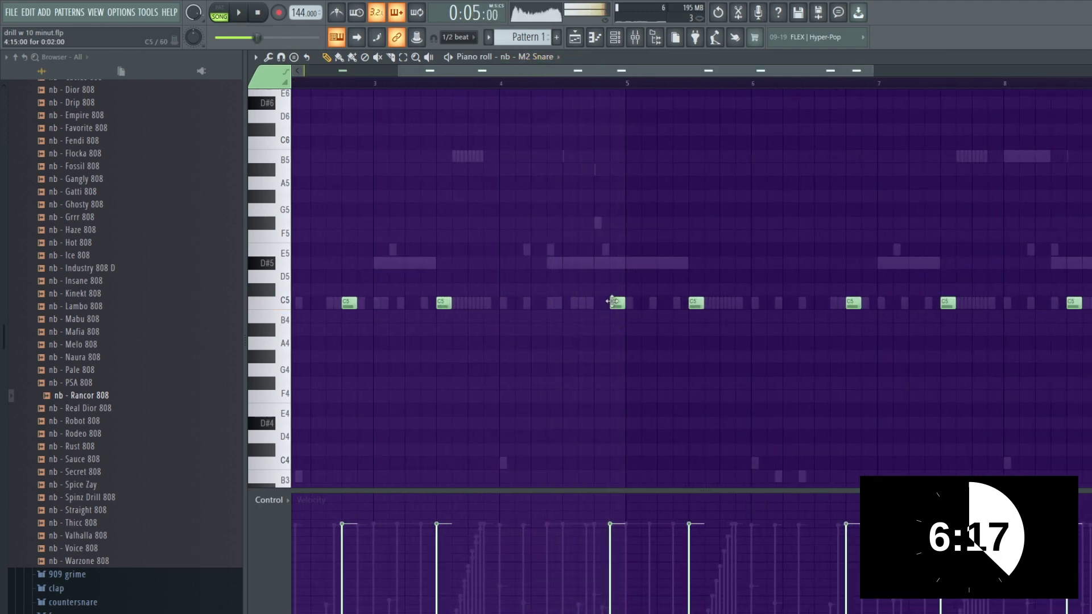
pyautogui.click(512, 57)
pyautogui.click(547, 101)
# Add C5 Real Melo Kick notes at 4:09, 5:01, 6:09, 7:01, 8:01, 8:07 and 8:09
pyautogui.press('space')
pyautogui.click(540, 57)
pyautogui.click(546, 114)
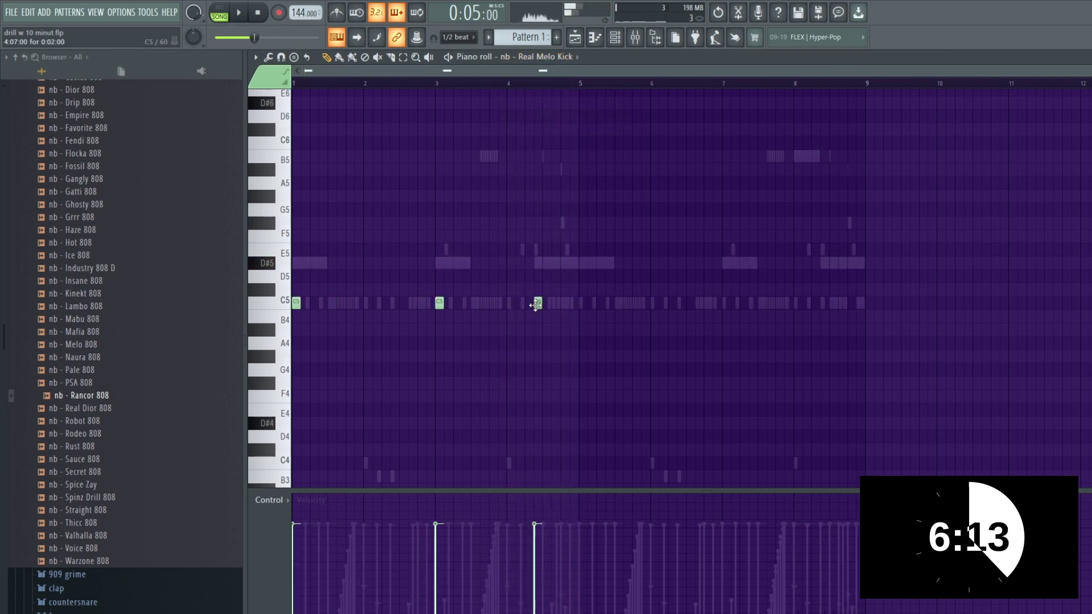
pyautogui.press('space')
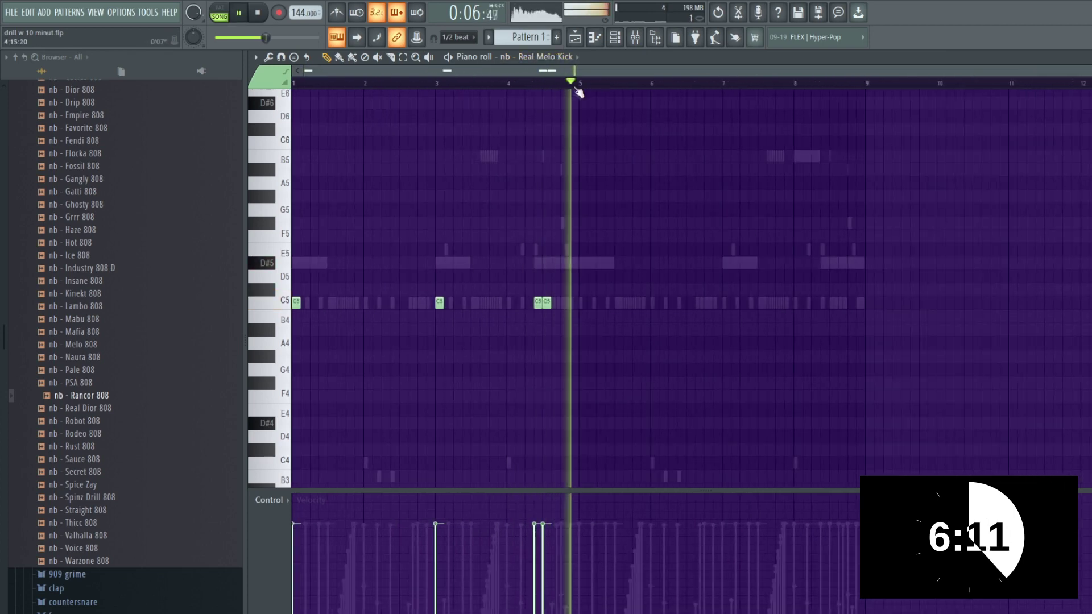
pyautogui.scroll(3, 711, 293)
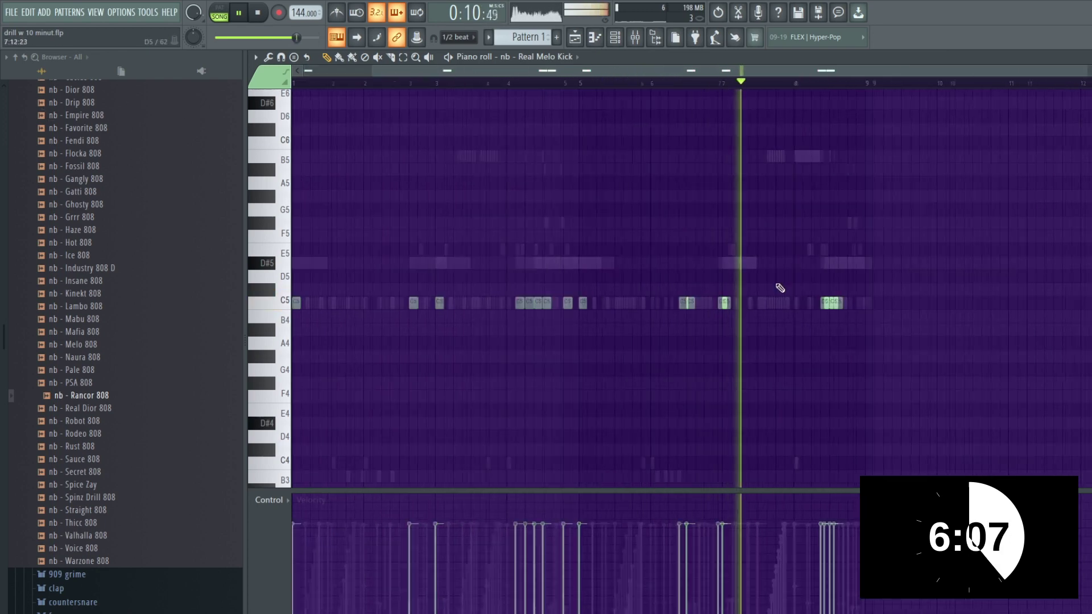
pyautogui.scroll(2, 911, 285)
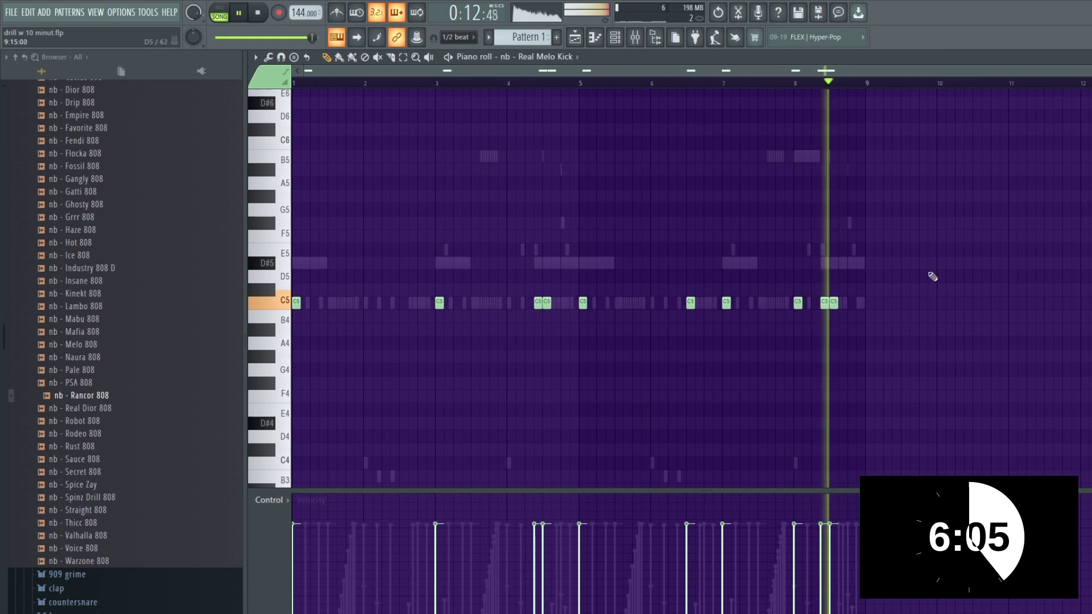
pyautogui.scroll(-3, 880, 253)
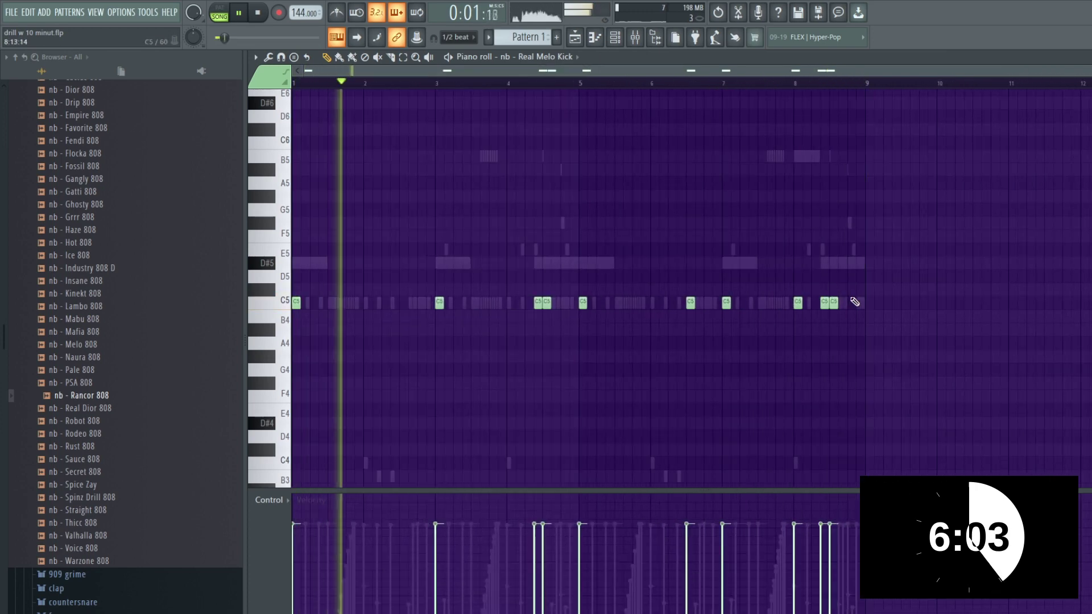
# Split the Rancor 808's last D#5 note in bar 8 into two two-step notes and add a short F#5 slide note at 8:15
pyautogui.press('space')
pyautogui.click(512, 57)
pyautogui.click(529, 100)
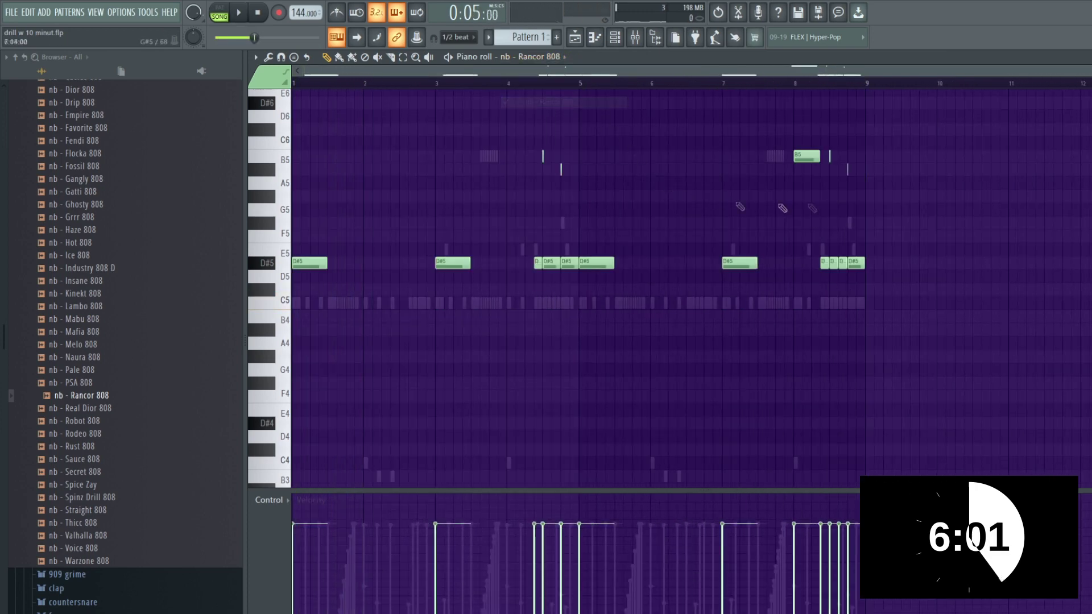
pyautogui.scroll(2, 722, 281)
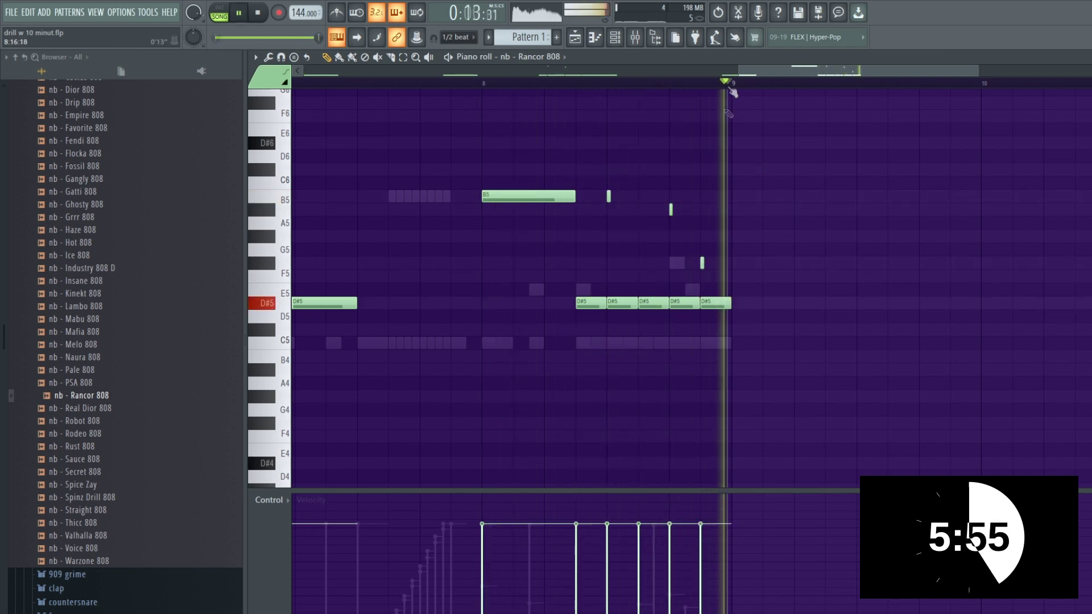
pyautogui.scroll(-4, 701, 262)
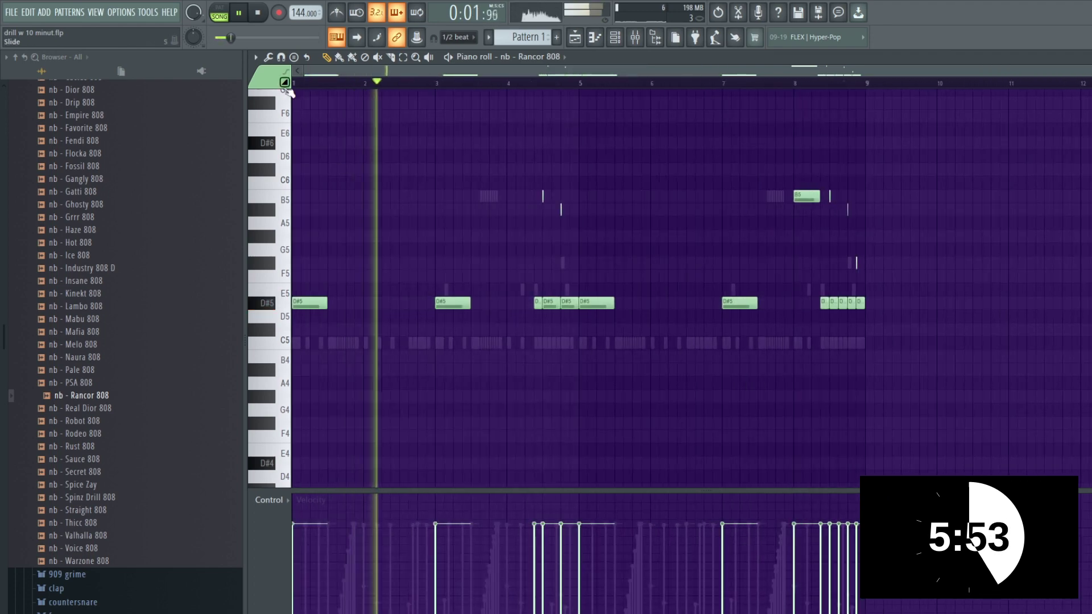
# Add Triangle 4 Perc from the drum kit's perc folder as a new channel and close its sampler window
pyautogui.click(615, 38)
pyautogui.press('space')
pyautogui.scroll(6, 114, 228)
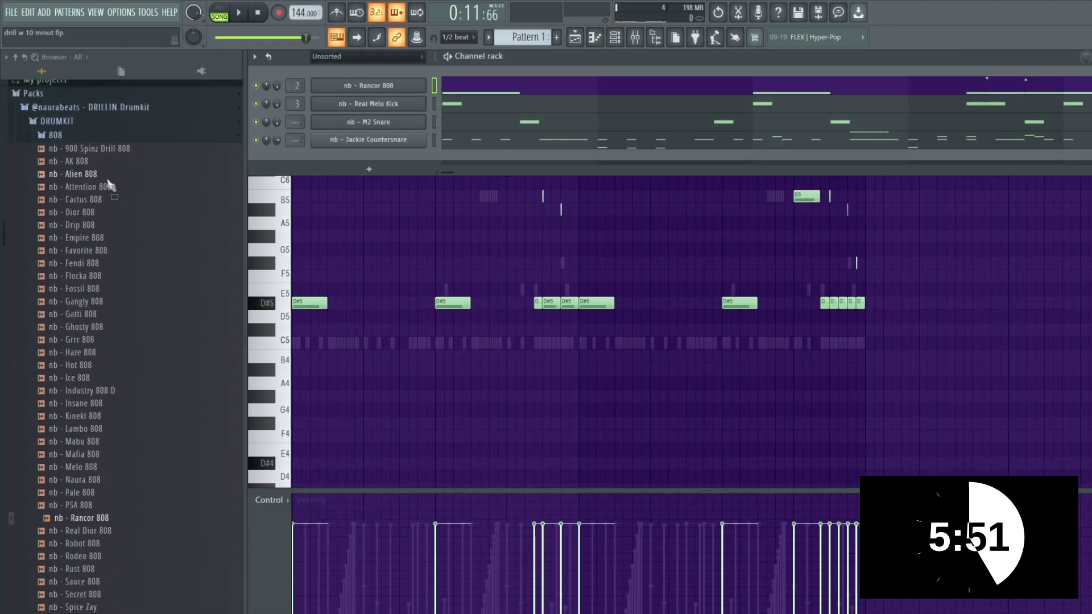
pyautogui.click(79, 243)
pyautogui.click(95, 369)
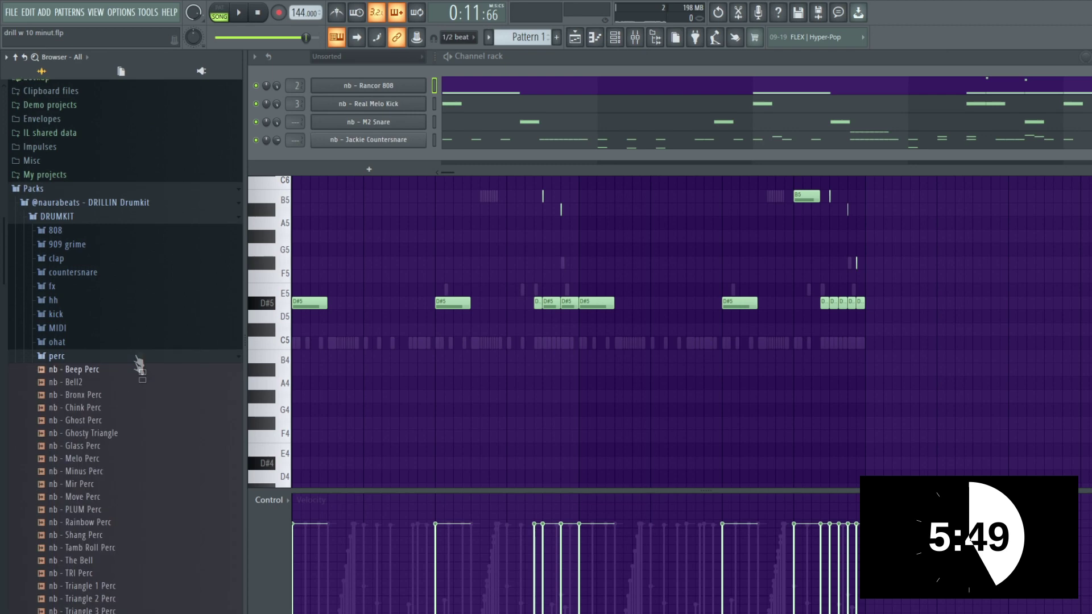
pyautogui.scroll(-3, 141, 345)
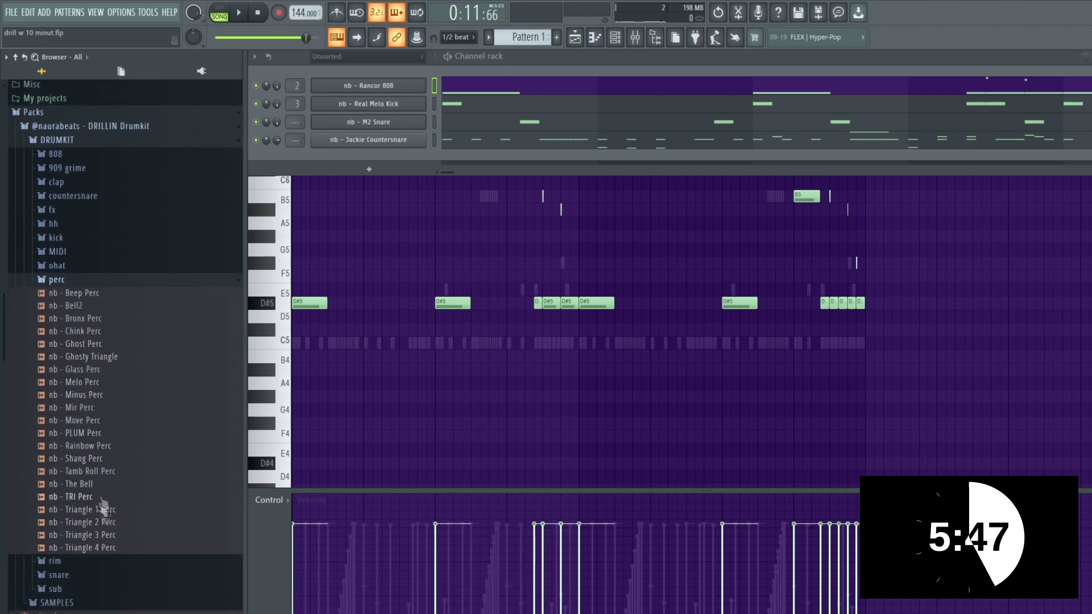
pyautogui.moveTo(377, 159); pyautogui.dragTo(378, 161)
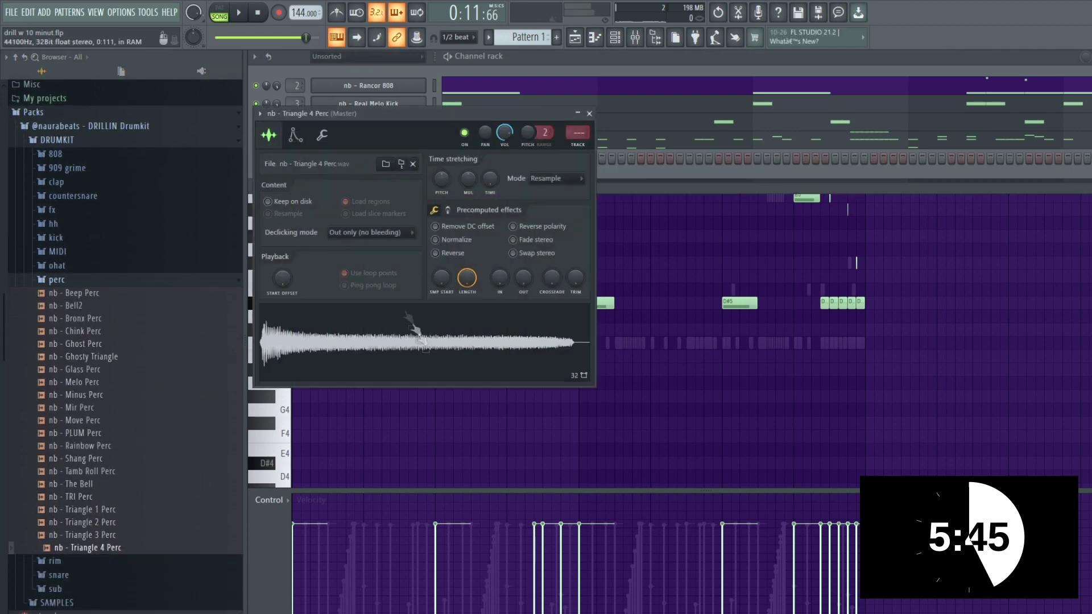
pyautogui.click(590, 113)
# Place Triangle 4 Perc hits at step 15 of bar 1 and steps 11 and 13 of bar 2 while playing the pattern
pyautogui.press('space')
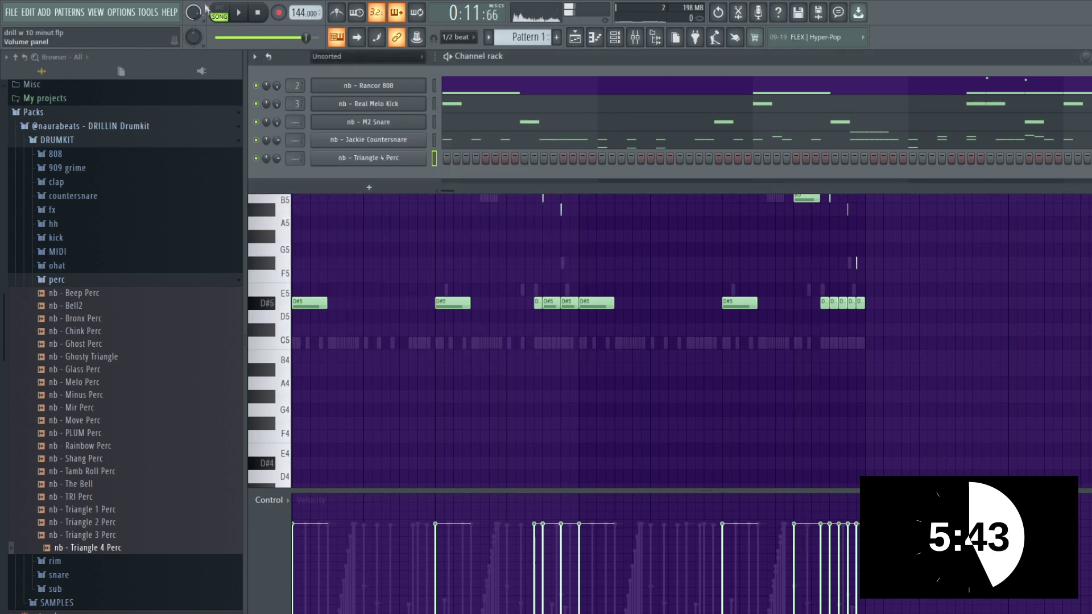
pyautogui.click(582, 158)
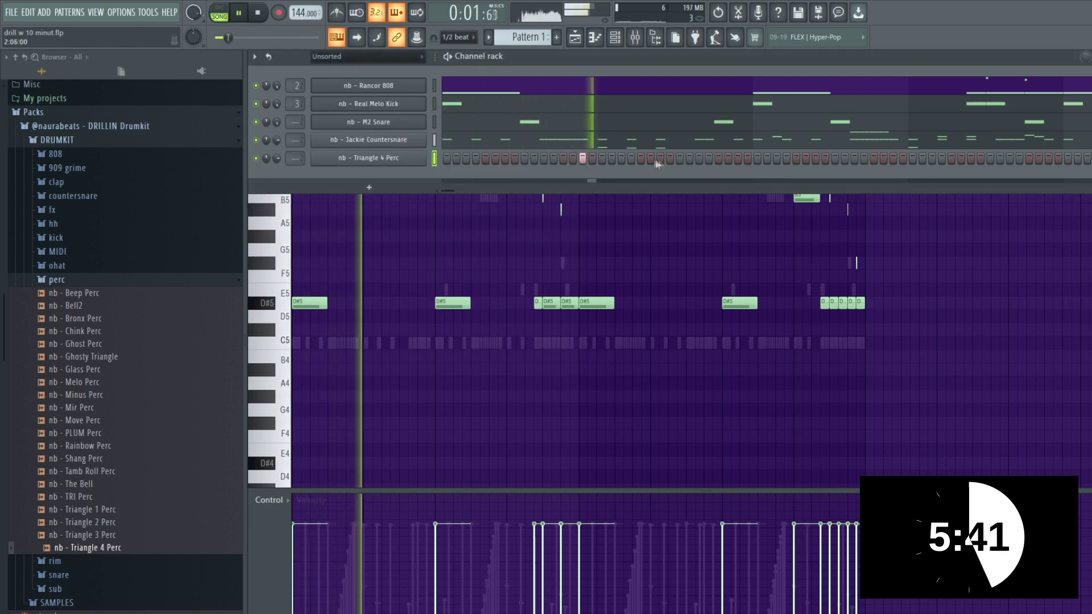
pyautogui.press('space')
pyautogui.click(719, 158)
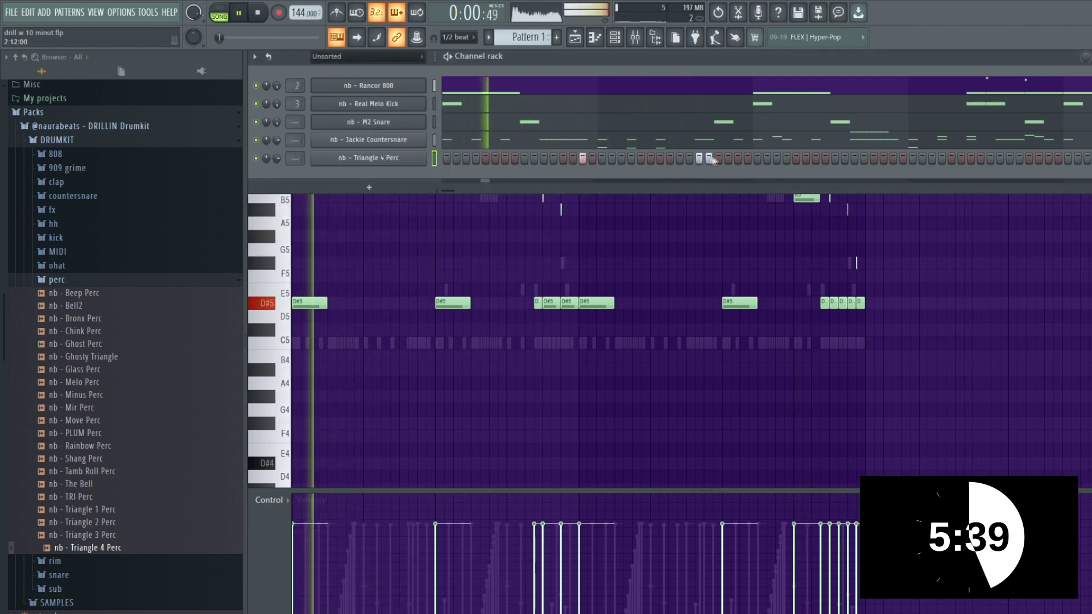
# Open the Triangle 4 Perc's piano roll and lower the velocities of its two bar 2 notes progressively
pyautogui.rightClick(451, 161)
pyautogui.click(286, 168)
pyautogui.rightClick(427, 153)
pyautogui.click(449, 156)
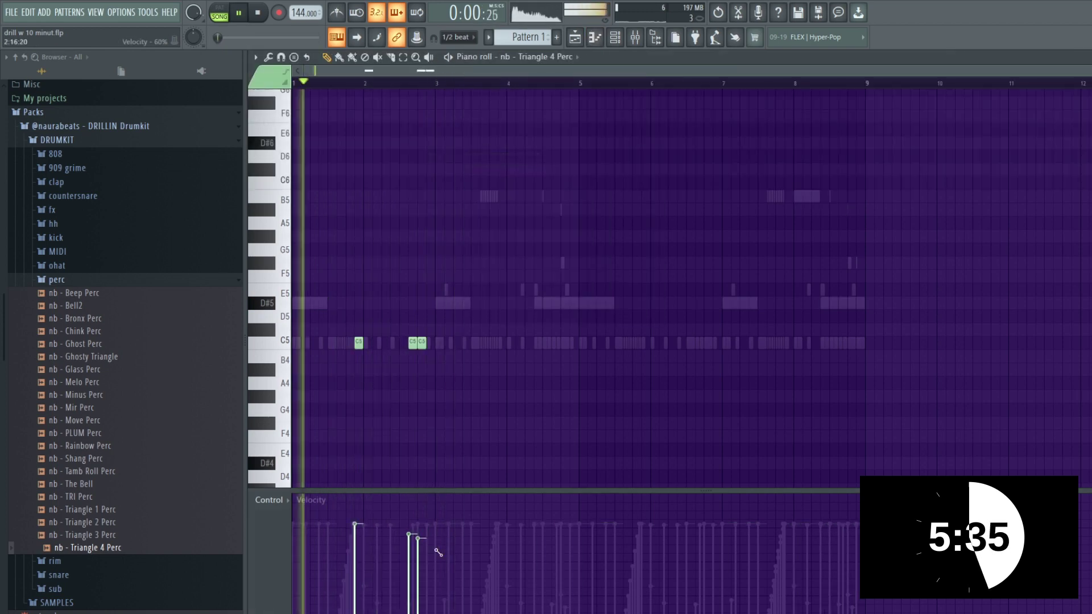
# Duplicate the Triangle 4 Perc notes of bars 1 to 4 into bars 5 to 8
pyautogui.moveTo(573, 84); pyautogui.dragTo(144, 94)
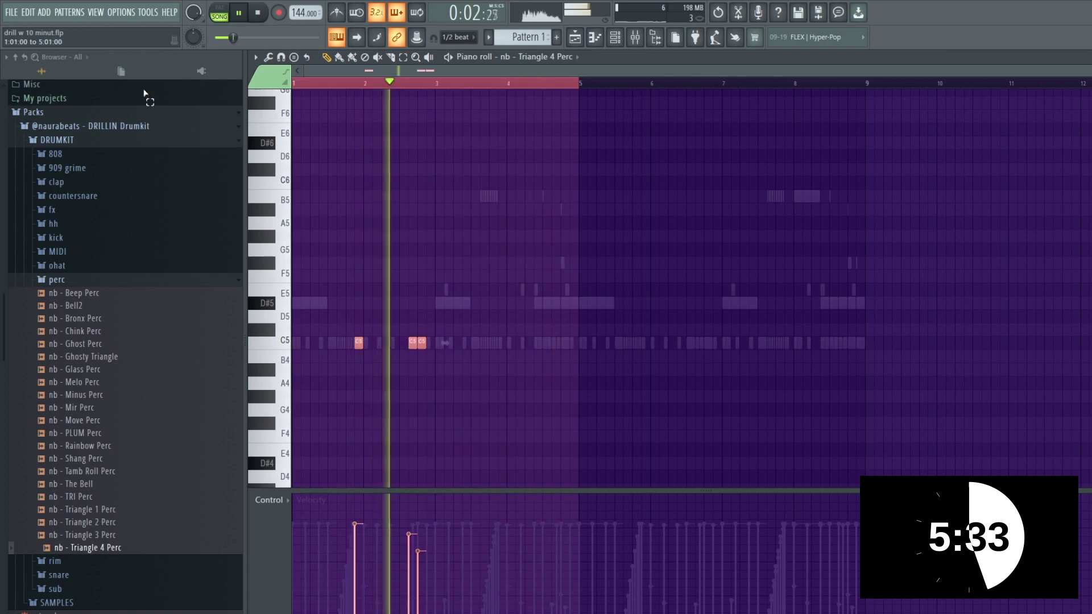
pyautogui.hotkey('ctrl', 'b')
pyautogui.click(612, 85)
pyautogui.scroll(2, 724, 347)
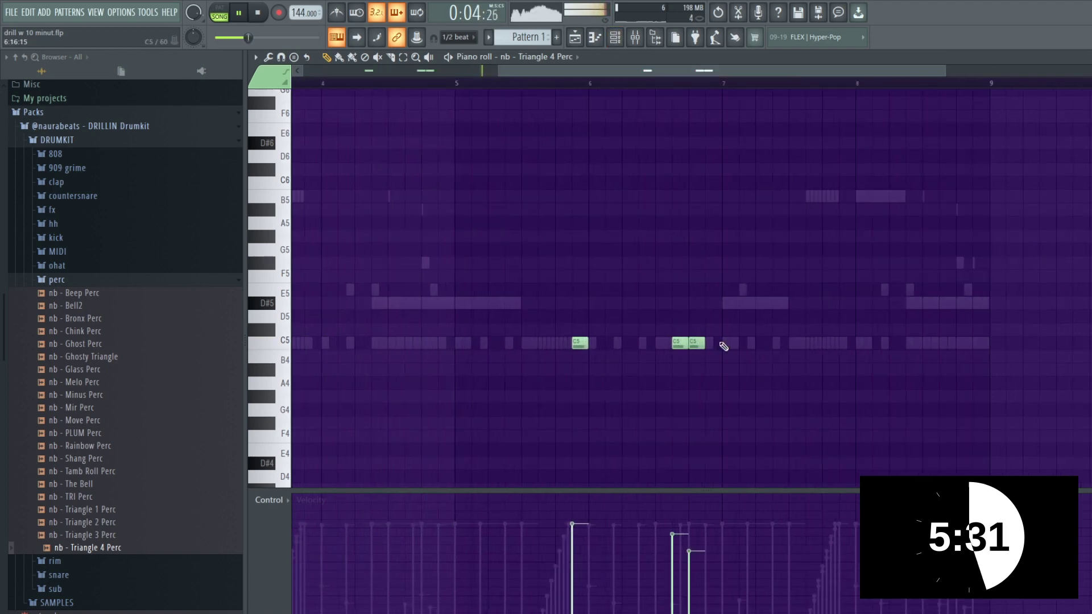
# Copy the bar 6 triangle pair to steps 5 and 7, and lower the velocities progressively across the four hits
pyautogui.moveTo(682, 342); pyautogui.dragTo(633, 342)
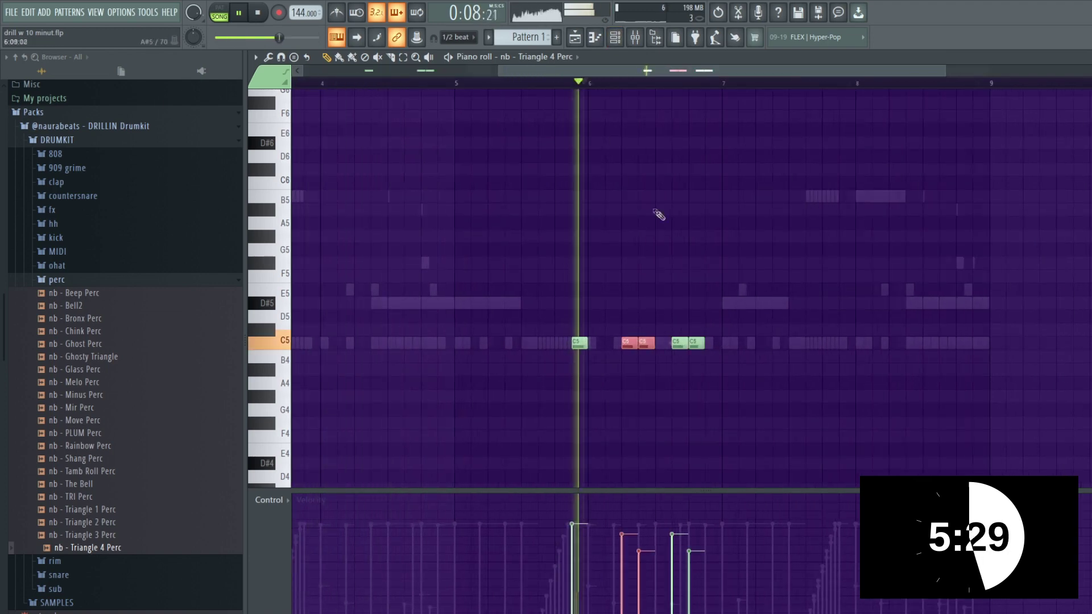
pyautogui.scroll(2, 697, 334)
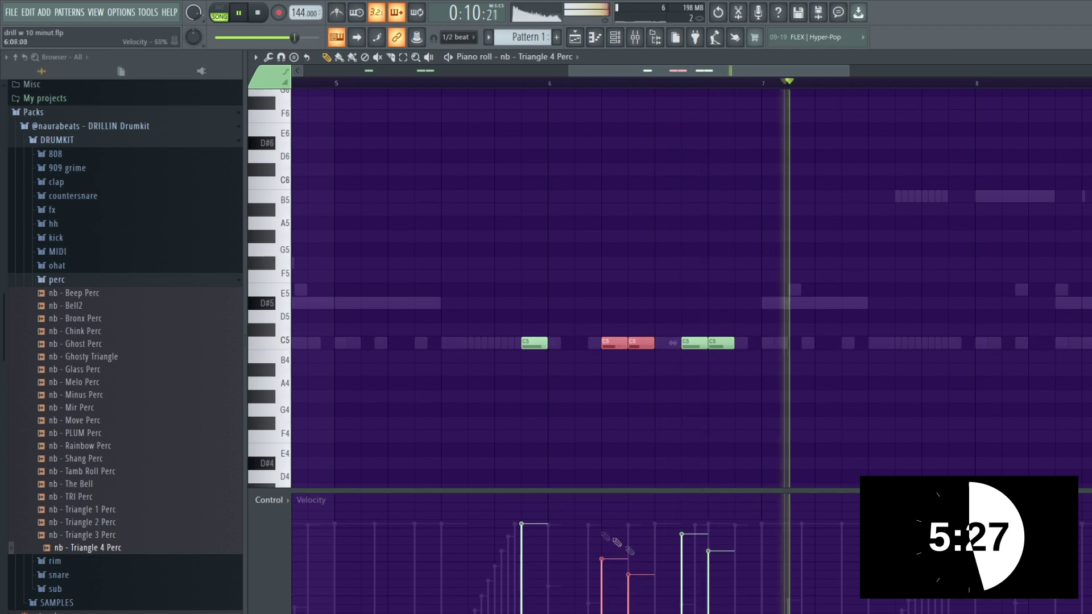
pyautogui.hotkey('ctrl', 'b')
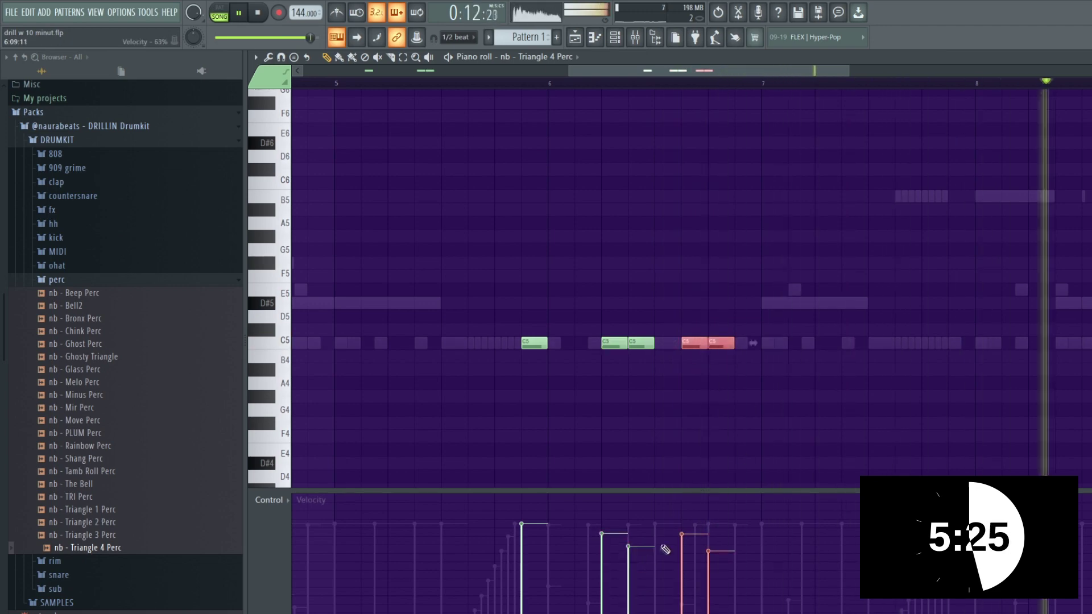
pyautogui.scroll(-3, 754, 343)
# Add The Bell from the perc folder as a new channel below Triangle 4 Perc
pyautogui.press('F6')
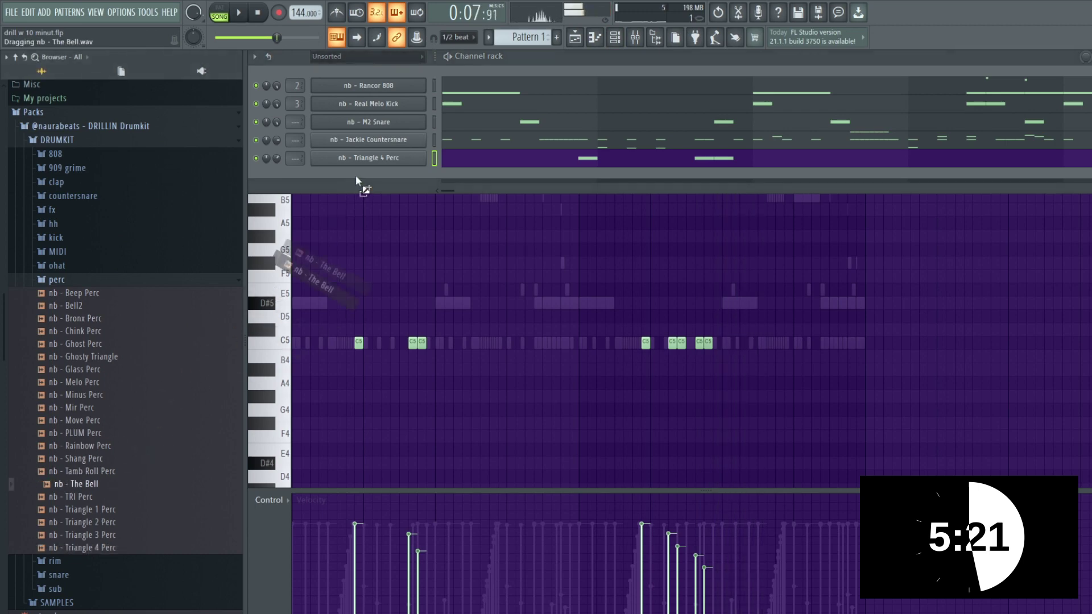
pyautogui.moveTo(353, 180); pyautogui.dragTo(354, 181)
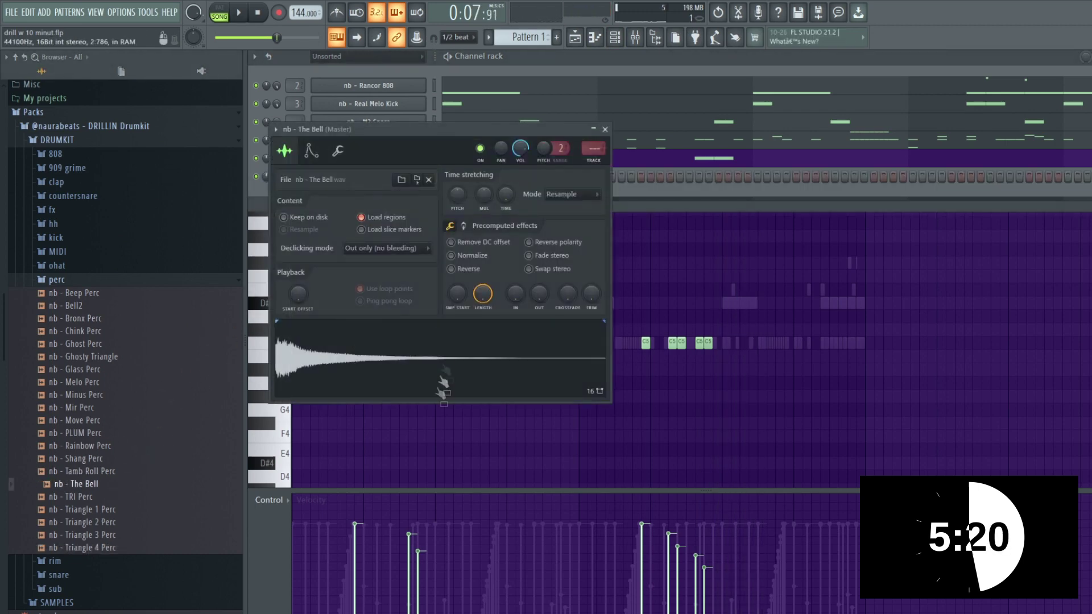
# Open The Bell's piano roll and place half-bar D#4 notes at the starts of bars 1 and 5
pyautogui.click(606, 130)
pyautogui.rightClick(425, 171)
pyautogui.click(449, 174)
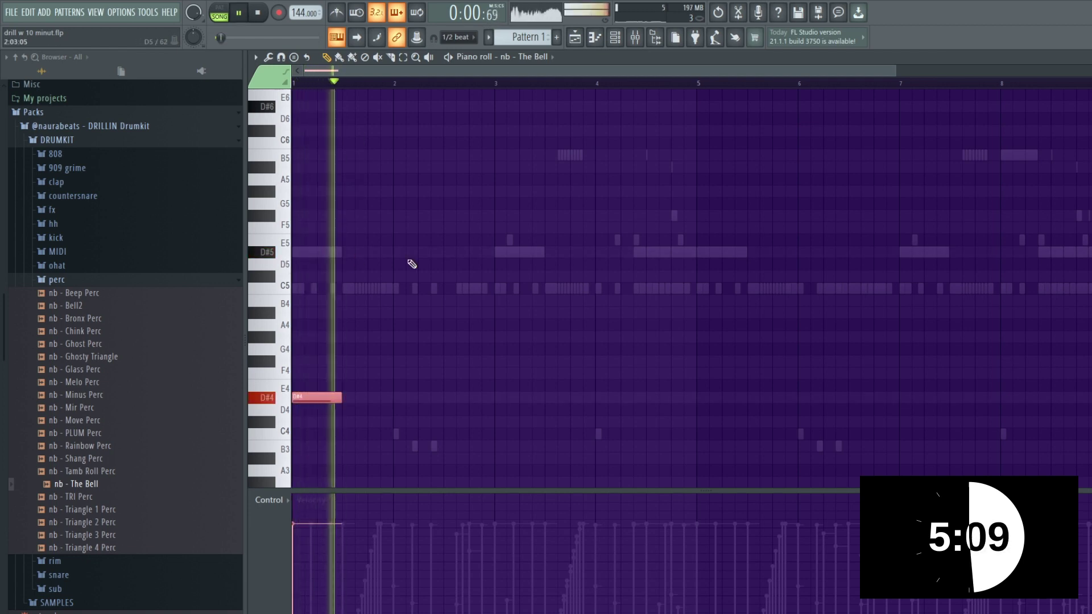
pyautogui.press('F6')
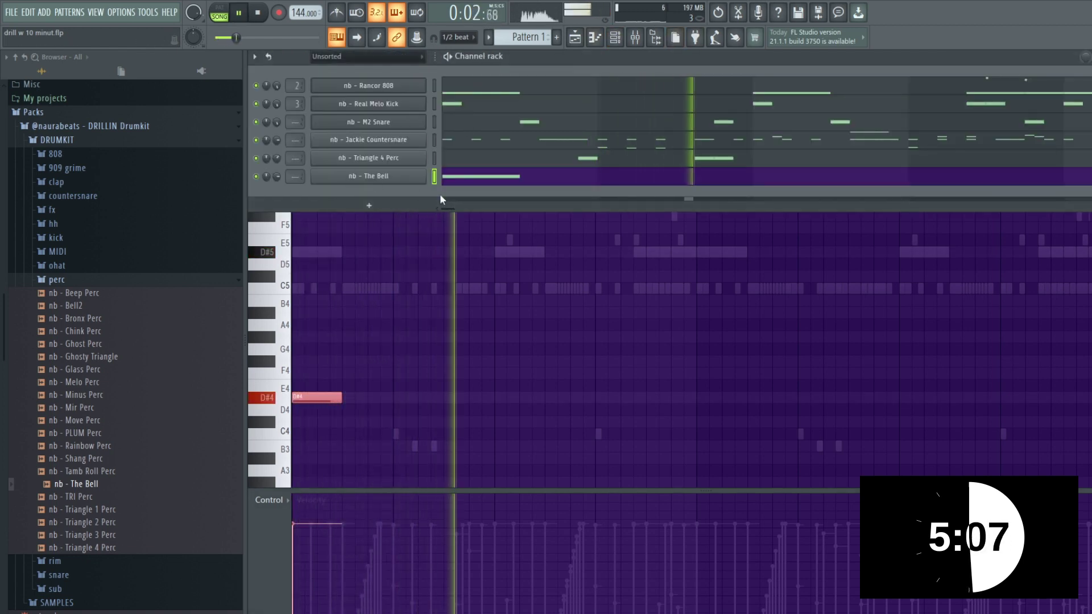
pyautogui.press('F6')
pyautogui.click(712, 397)
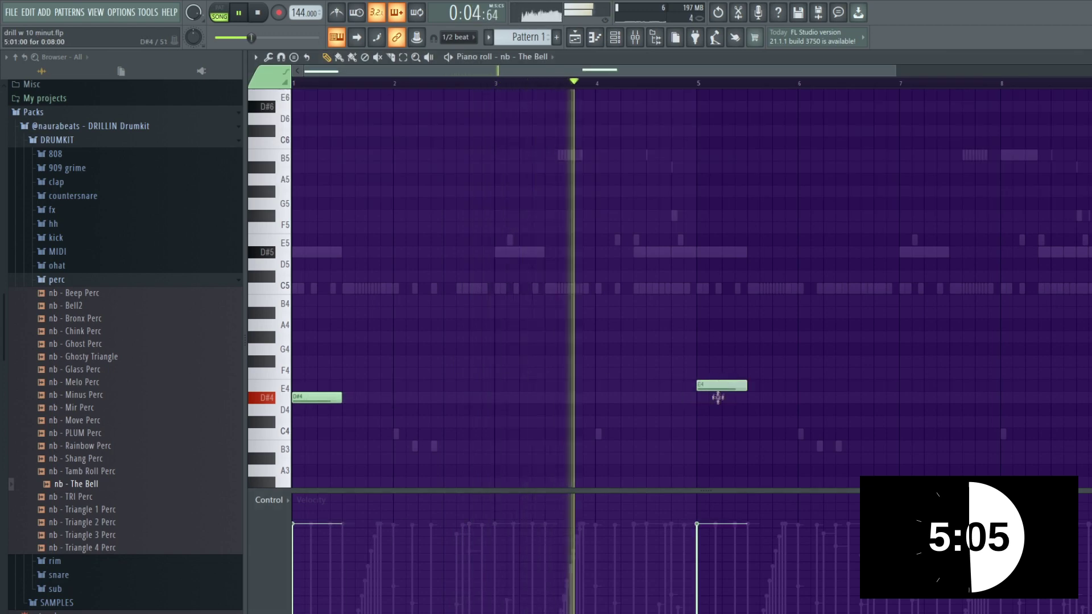
pyautogui.scroll(-2, 658, 297)
pyautogui.hotkey('ctrl', 'a')
pyautogui.click(609, 379)
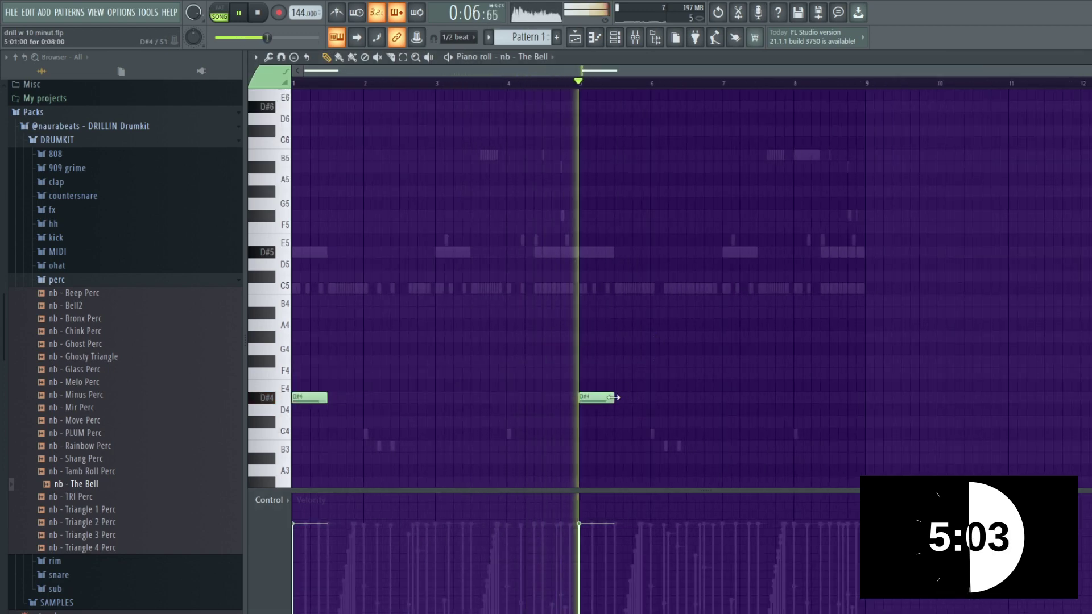
# Repeat the bar 5 bell note three more times with progressively lower velocities, and copy the four-note run to bar 1
pyautogui.click(626, 398)
pyautogui.scroll(2, 636, 558)
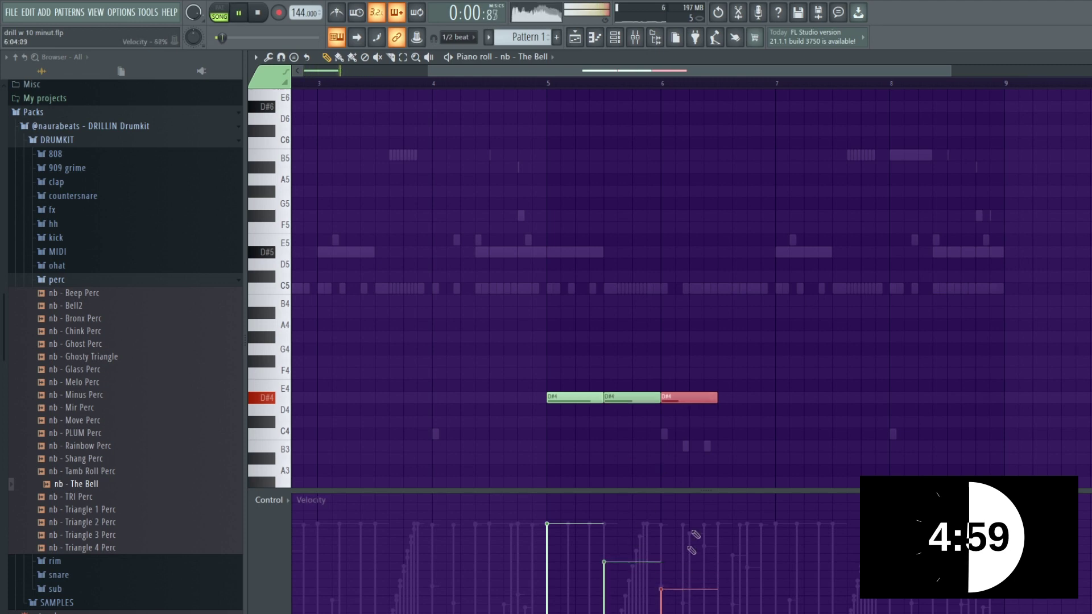
pyautogui.scroll(-2, 734, 593)
pyautogui.hotkey('ctrl', 'a')
pyautogui.moveTo(705, 398); pyautogui.dragTo(279, 405)
pyautogui.hotkey('ctrl', 'd')
# Add TRI Perc from the perc folder as a new channel below The Bell
pyautogui.press('F6')
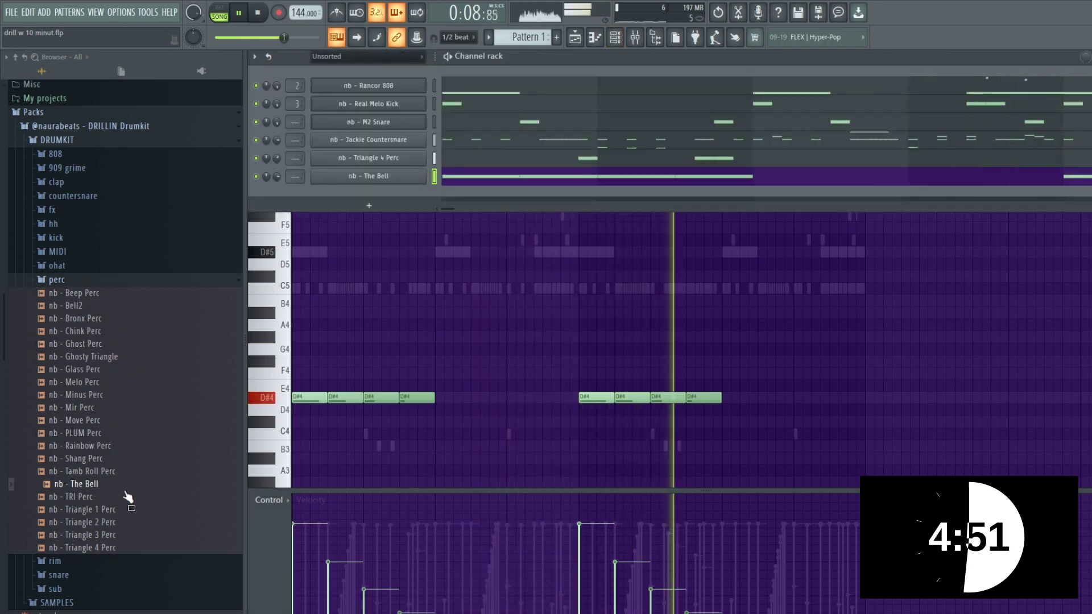
pyautogui.moveTo(350, 208); pyautogui.dragTo(373, 194)
pyautogui.click(622, 145)
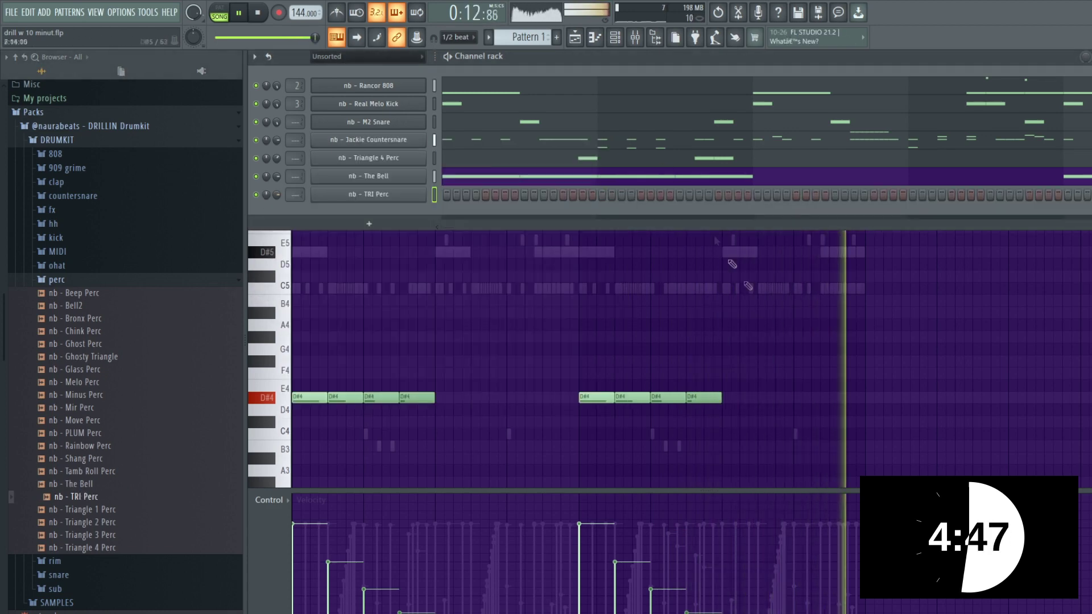
# Open TRI Perc's piano roll and place a half-bar note at the start of bar 8
pyautogui.press('F6')
pyautogui.click(615, 40)
pyautogui.rightClick(428, 190)
pyautogui.click(447, 195)
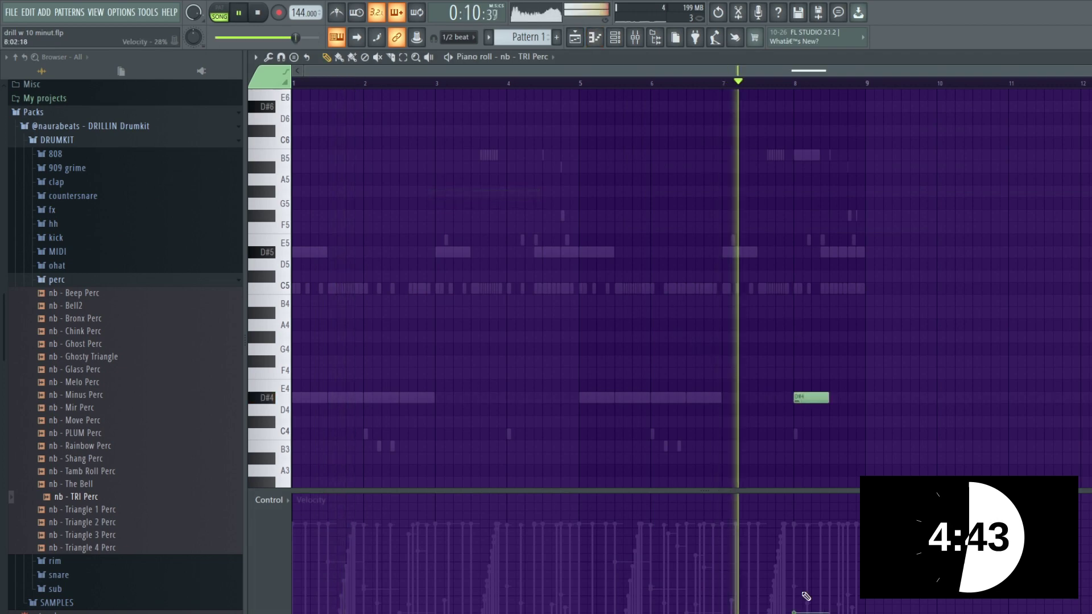
pyautogui.press('Delete')
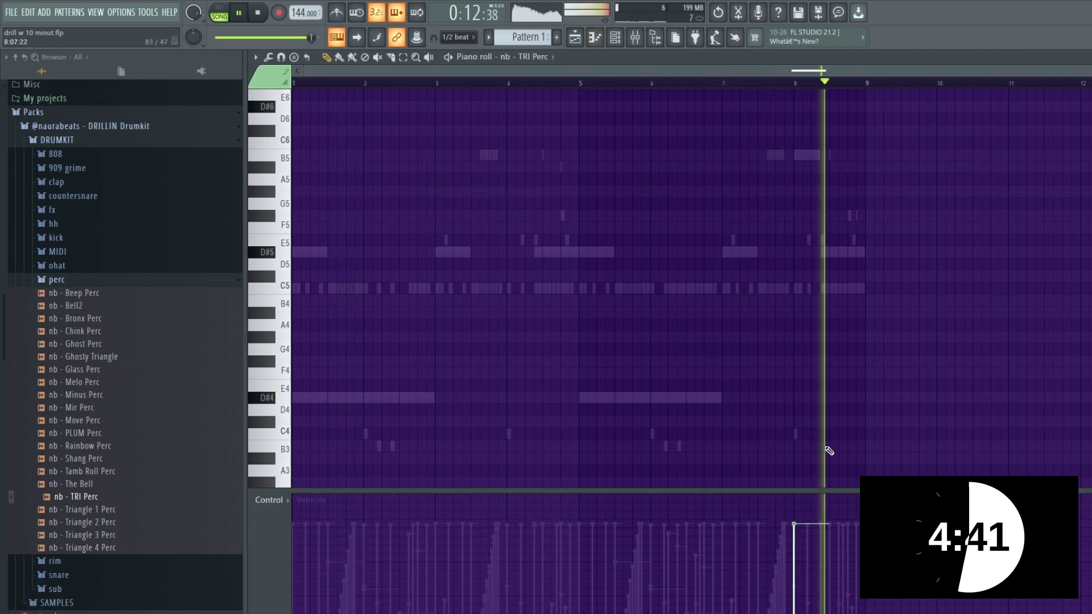
# Move the TRI Perc note in bar 8 to C5 and play the section
pyautogui.scroll(-5, 828, 449)
pyautogui.click(811, 348)
pyautogui.moveTo(821, 347); pyautogui.dragTo(789, 254)
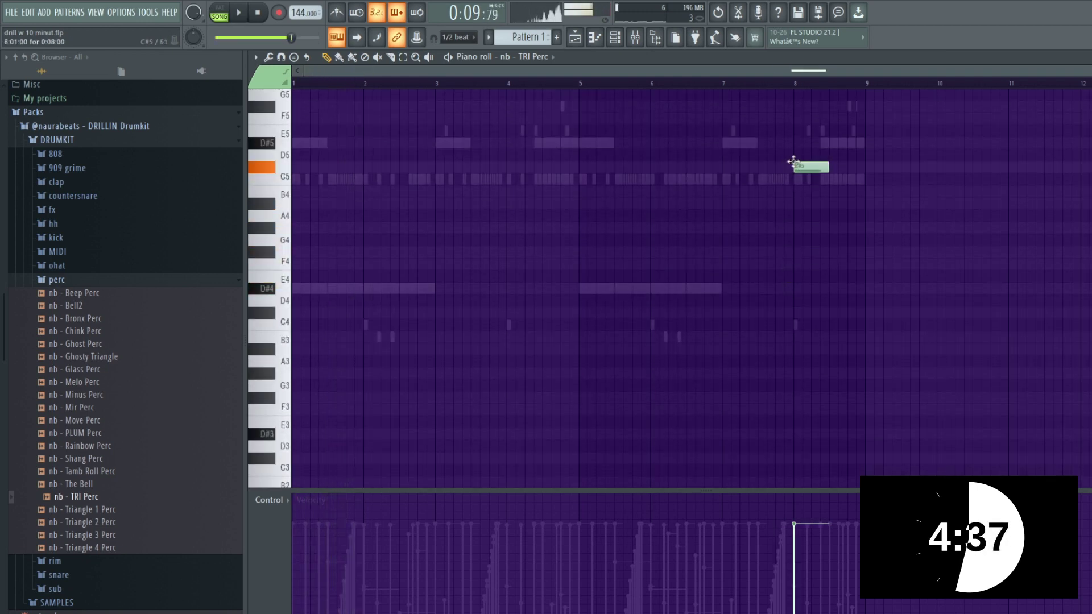
pyautogui.press('space')
pyautogui.scroll(4, 838, 173)
pyautogui.hotkey('shift', 'Down')
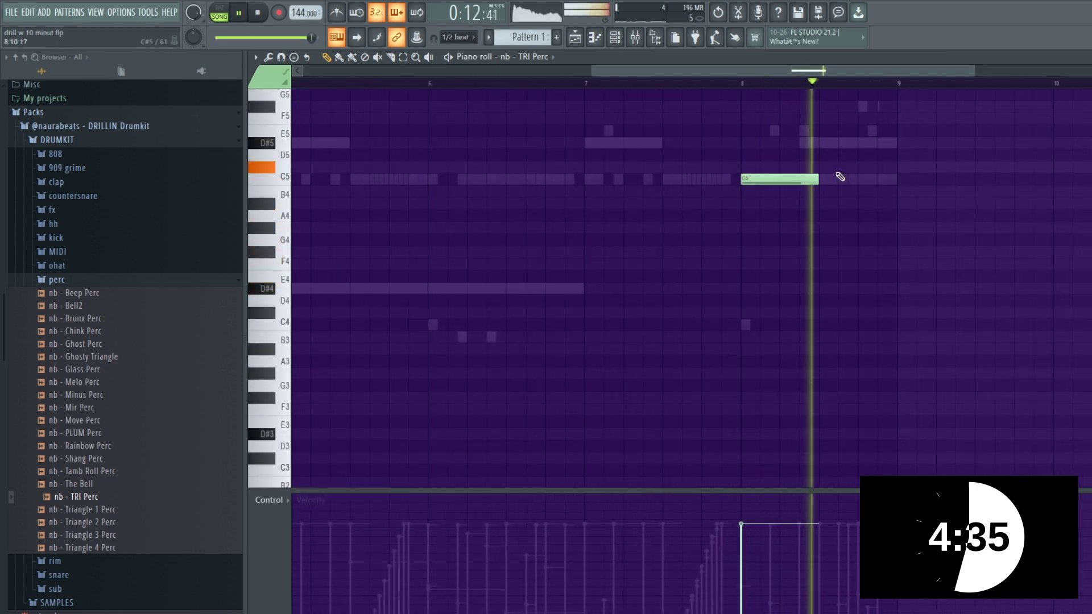
pyautogui.scroll(-3, 838, 173)
# Route The Bell to mixer insert 4 and load Fruity Parametric EQ 2 there with a band-pass preset
pyautogui.click(618, 38)
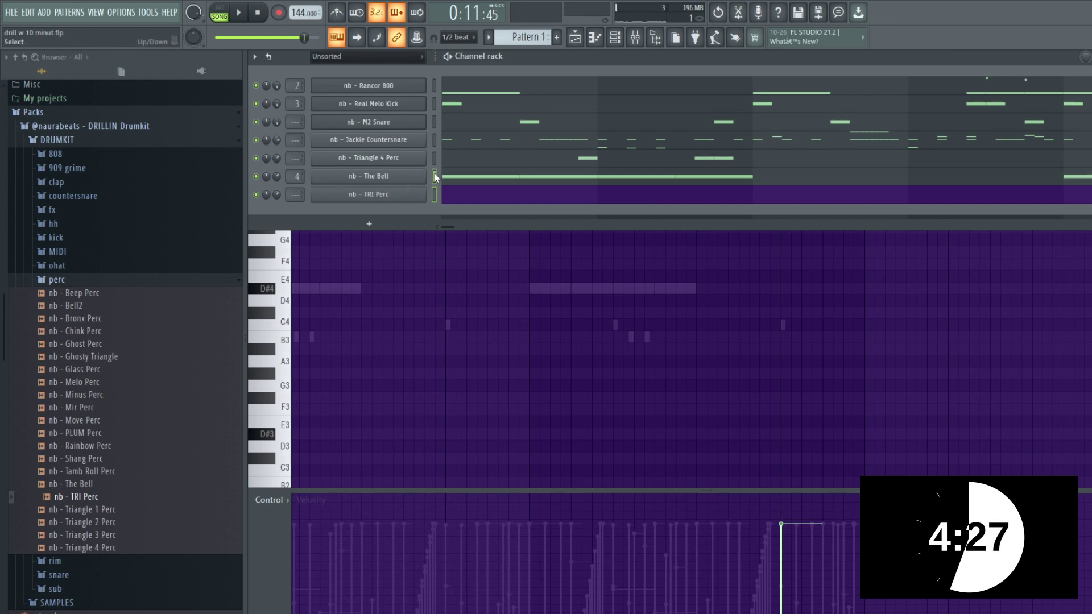
pyautogui.click(635, 37)
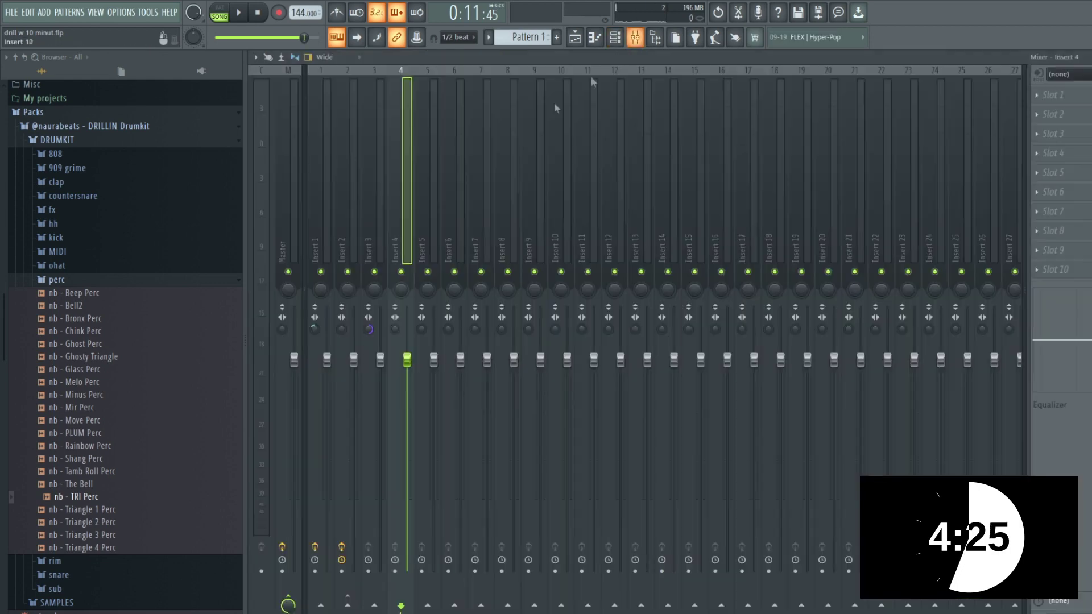
pyautogui.click(1066, 99)
pyautogui.click(874, 32)
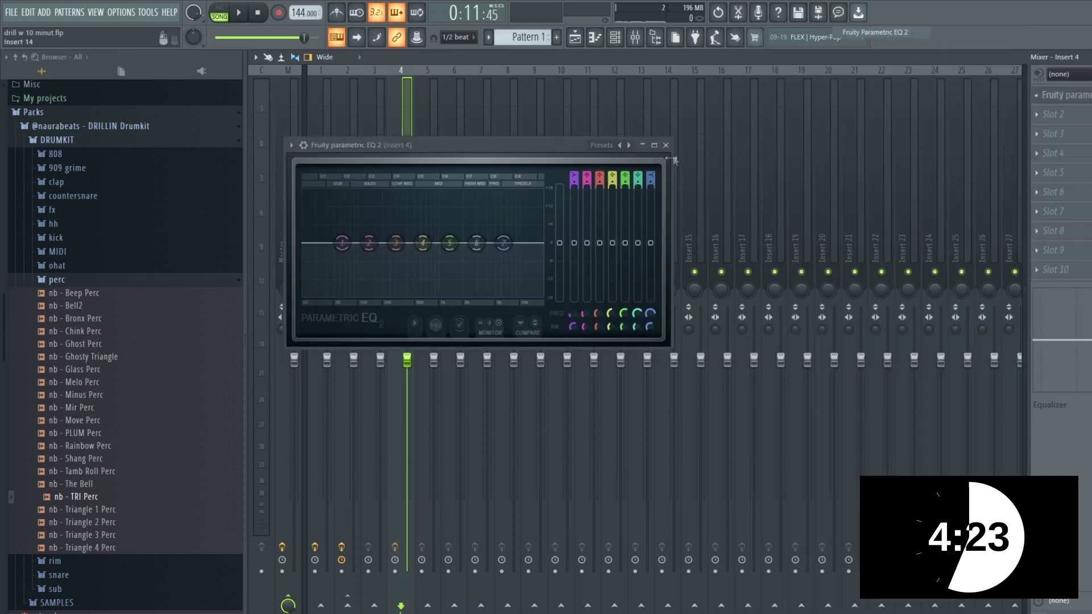
pyautogui.click(623, 145)
pyautogui.click(645, 171)
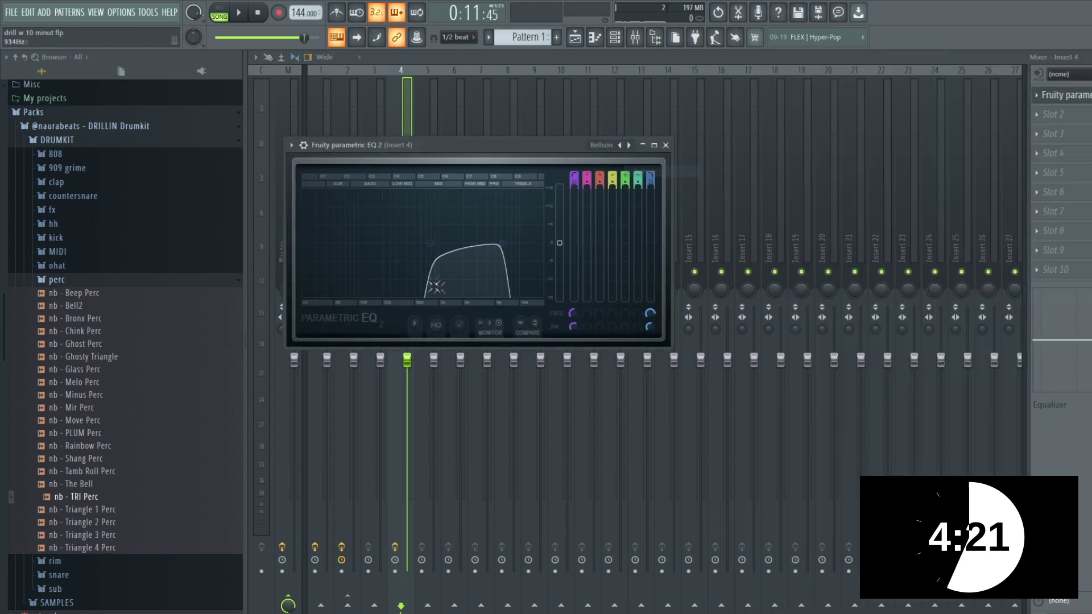
# Add Fruity Reeverb 2 after the equalizer on mixer insert 4
pyautogui.click(1071, 118)
pyautogui.click(801, 93)
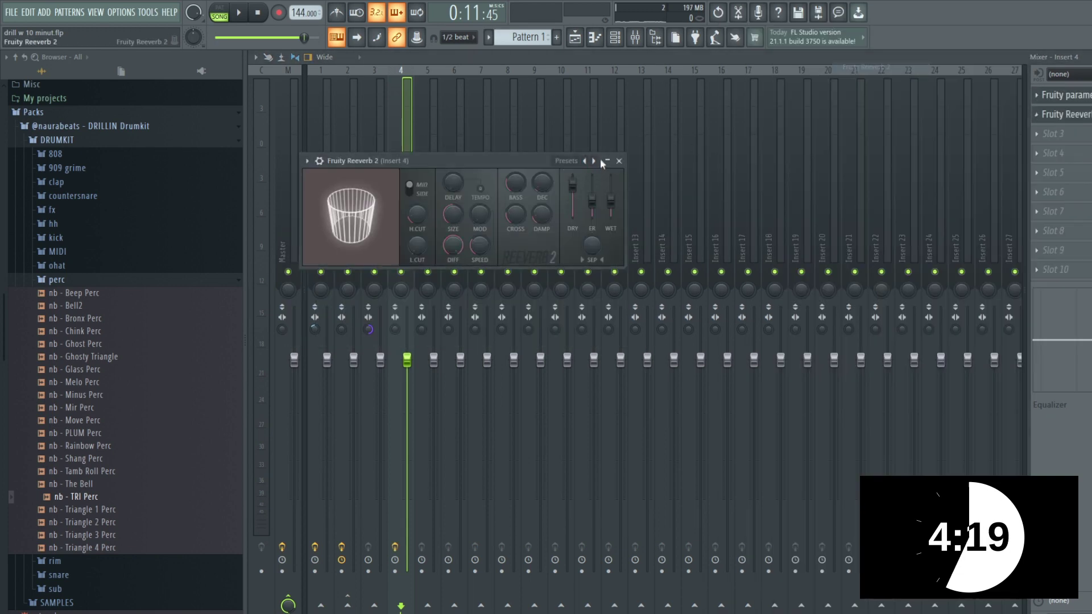
pyautogui.click(575, 40)
# Add Gun Shot 1 from the fx folder's Other FXs as a new channel below TRI Perc
pyautogui.press('F6')
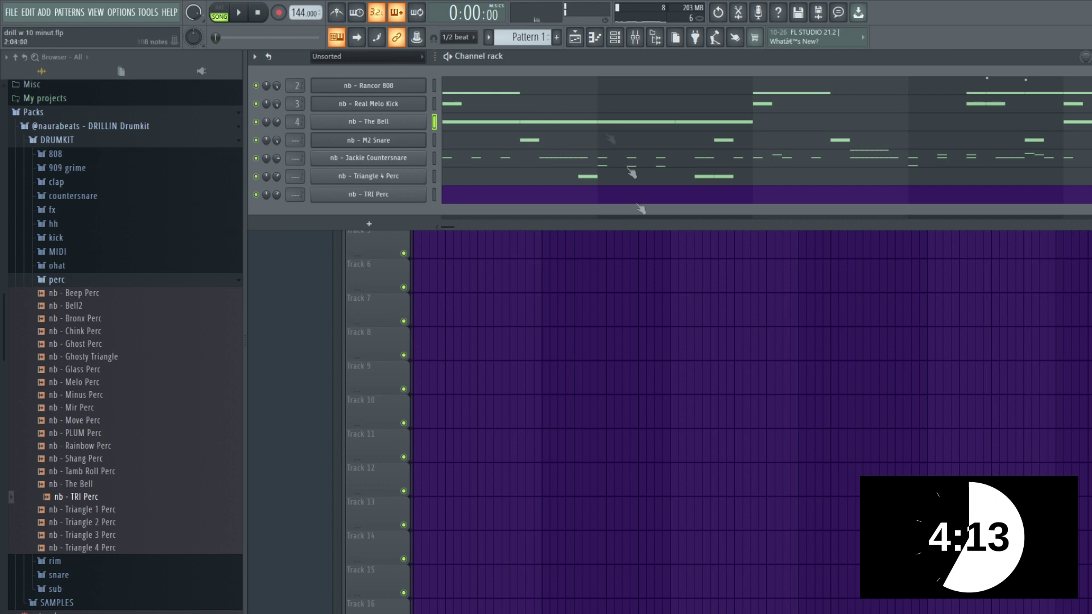
pyautogui.press('F6')
pyautogui.click(614, 38)
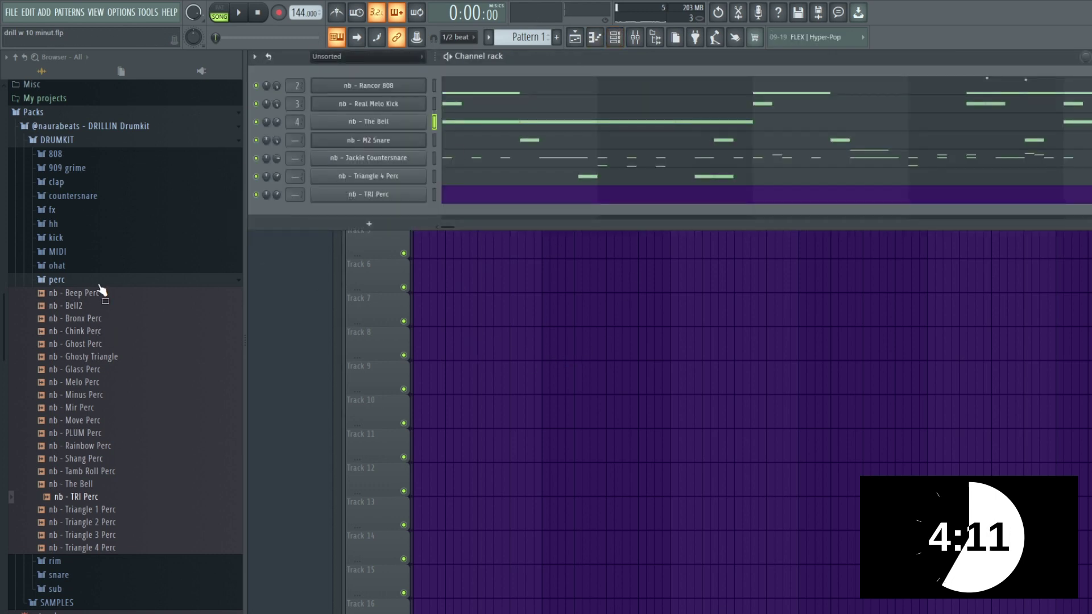
pyautogui.click(86, 280)
pyautogui.click(57, 222)
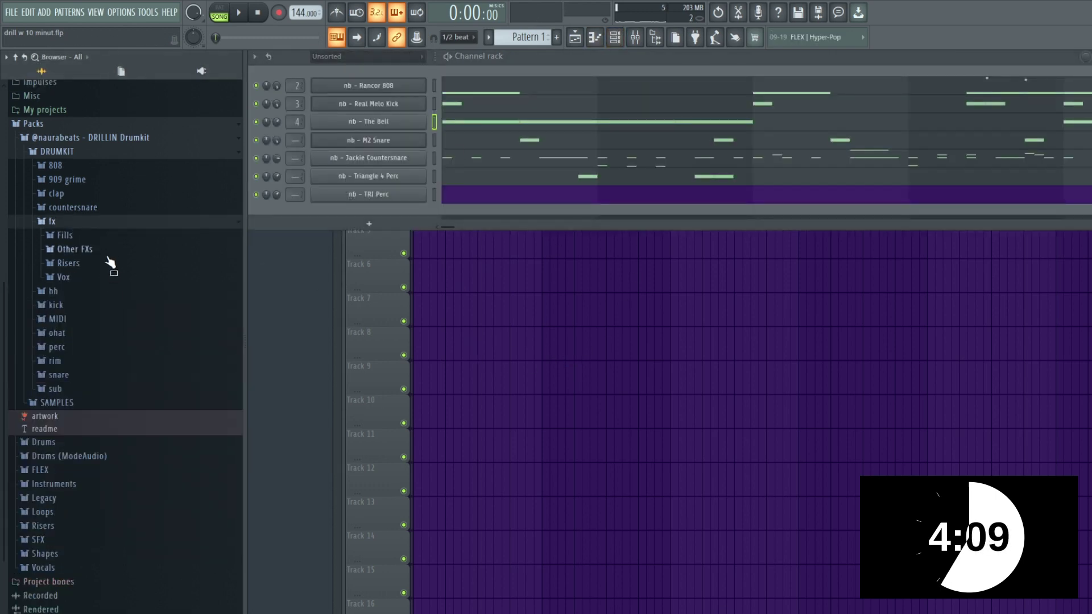
pyautogui.click(80, 250)
pyautogui.moveTo(336, 220); pyautogui.dragTo(364, 213)
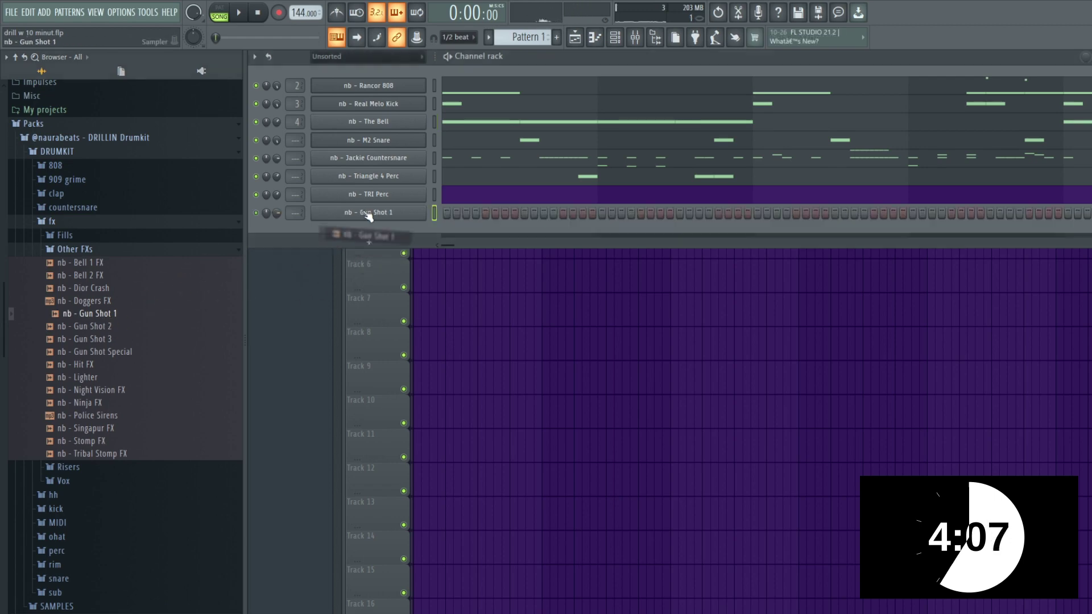
# Place Gun Shot 1 notes on C5 at the start of bar 1, the middle of bar 4, and steps 1 and 7 of bar 5
pyautogui.click(637, 161)
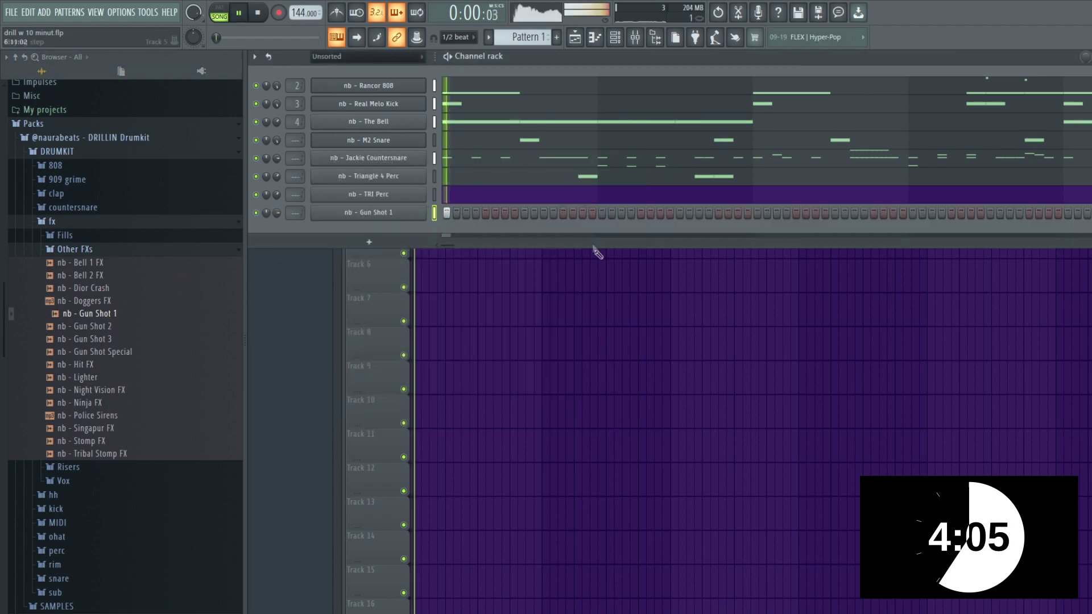
pyautogui.rightClick(415, 216)
pyautogui.click(445, 213)
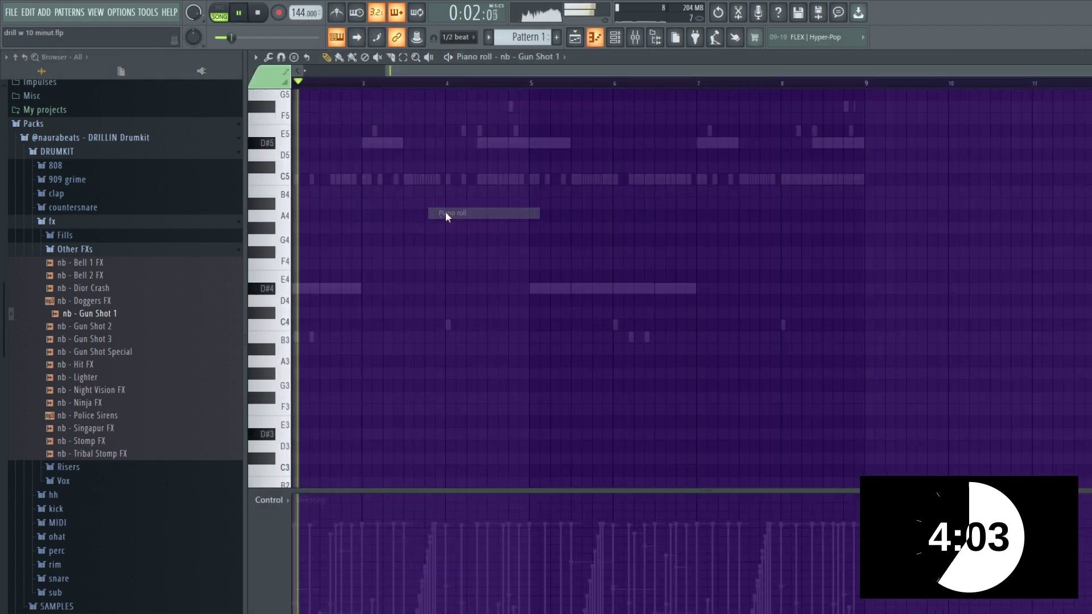
pyautogui.keyDown('ctrl'); pyautogui.rightClick(321, 325); pyautogui.keyUp('ctrl')
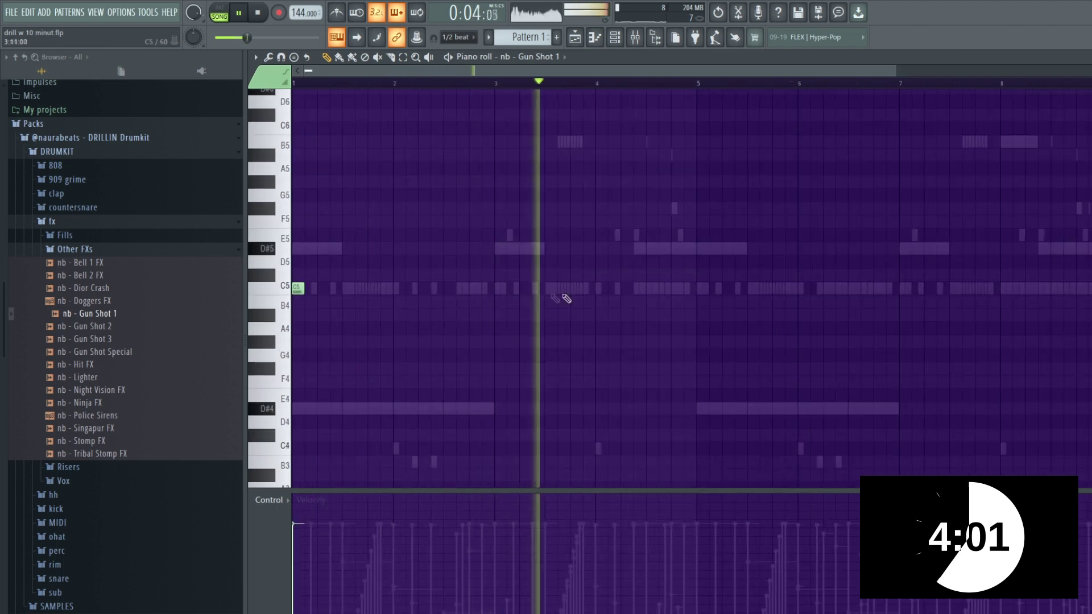
pyautogui.click(653, 288)
pyautogui.click(702, 289)
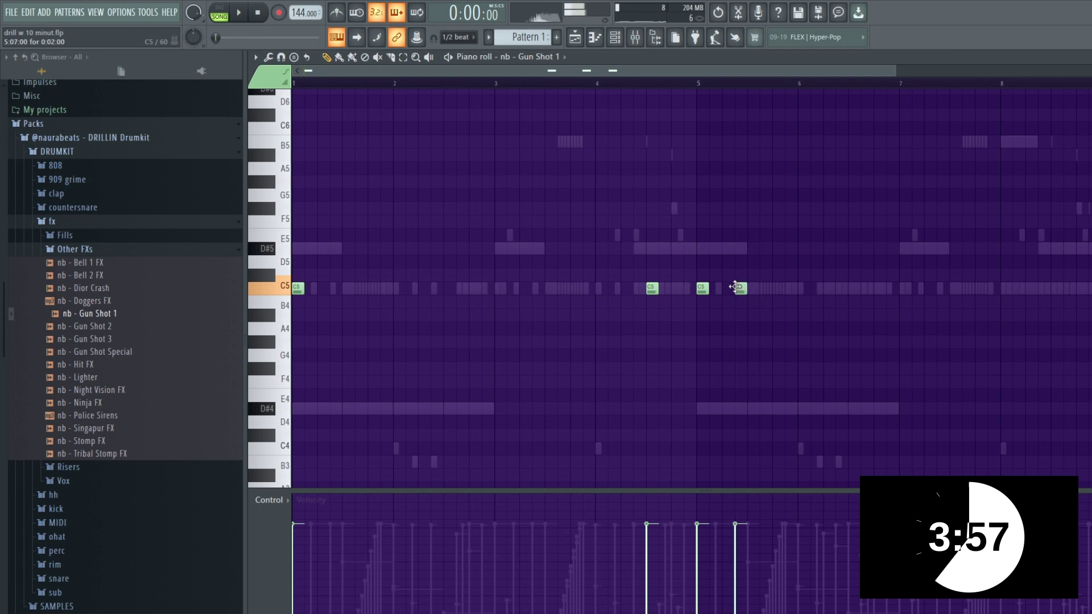
# Add a gunshot note at step 13 of bar 5, and lower the velocities of the bar 4 hit and the last two bar 5 hits
pyautogui.moveTo(654, 524); pyautogui.dragTo(661, 540)
pyautogui.moveTo(737, 540); pyautogui.dragTo(813, 610)
pyautogui.click(699, 82)
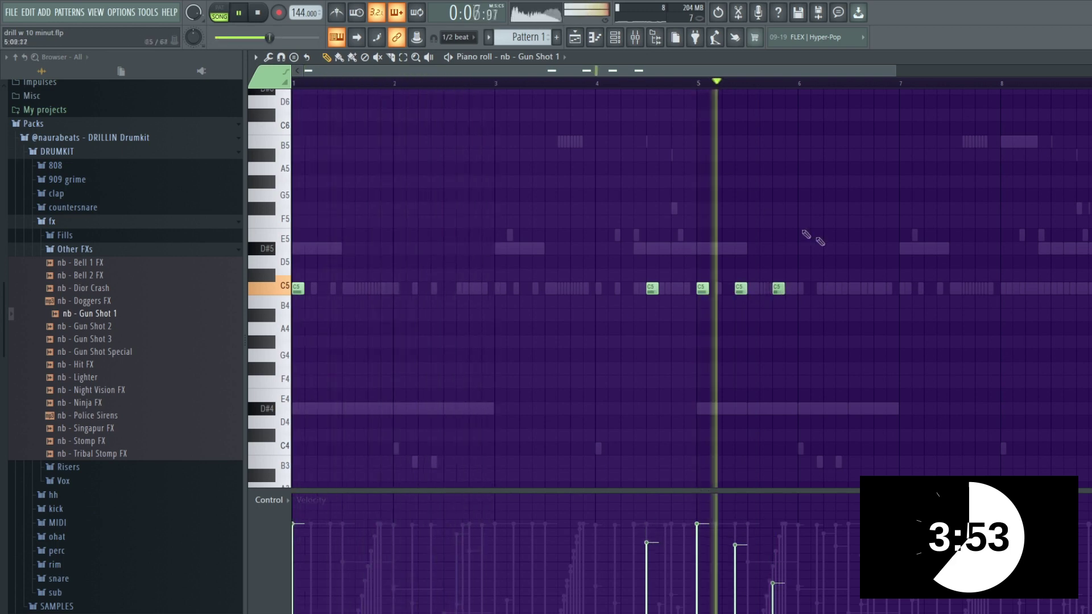
# Add gunshot notes at the starts of bars 7 and 8 and mid-bar 8, lowering the first and last hits' velocities
pyautogui.scroll(-1, 802, 245)
pyautogui.scroll(2, 807, 295)
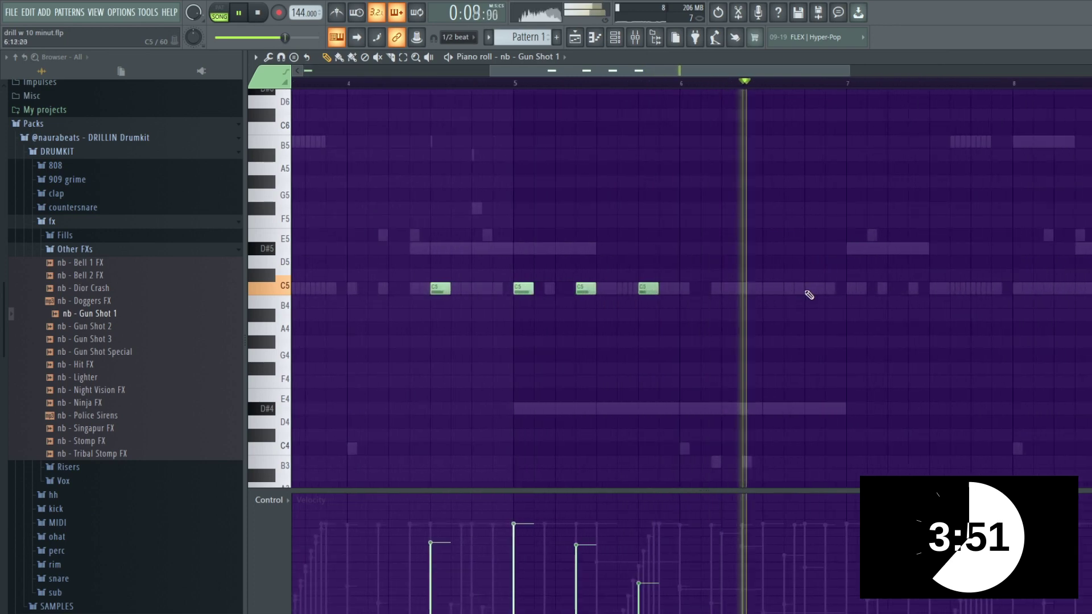
pyautogui.click(851, 289)
pyautogui.click(860, 533)
pyautogui.scroll(-2, 885, 318)
pyautogui.click(966, 288)
pyautogui.scroll(-2, 979, 290)
pyautogui.click(940, 289)
pyautogui.scroll(-1, 910, 273)
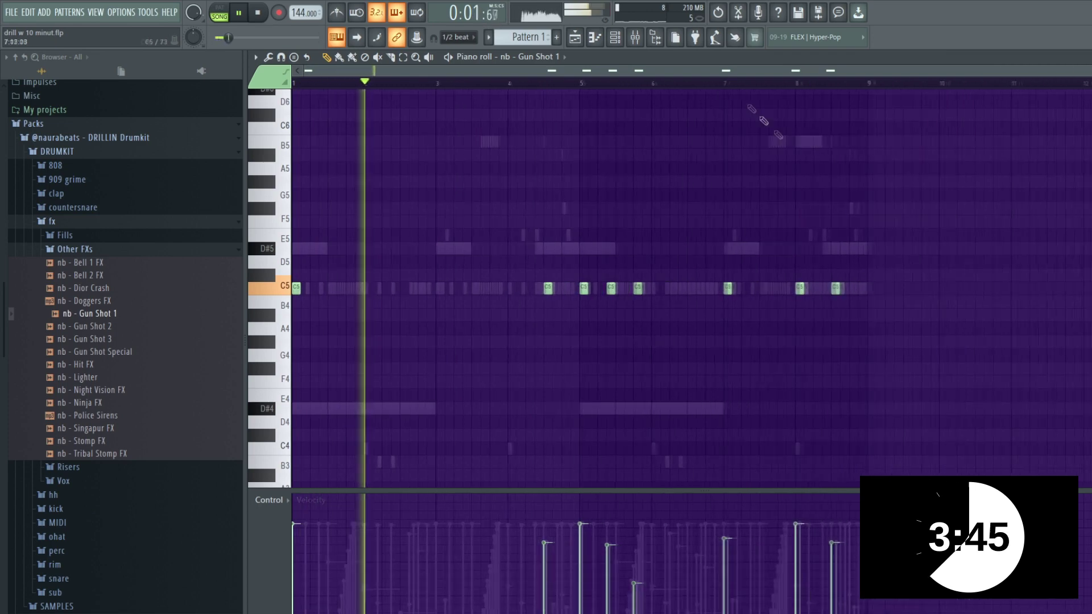
# Add Dior Crash from Other FXs as a new channel and cut its tail short with the volume envelope
pyautogui.click(615, 37)
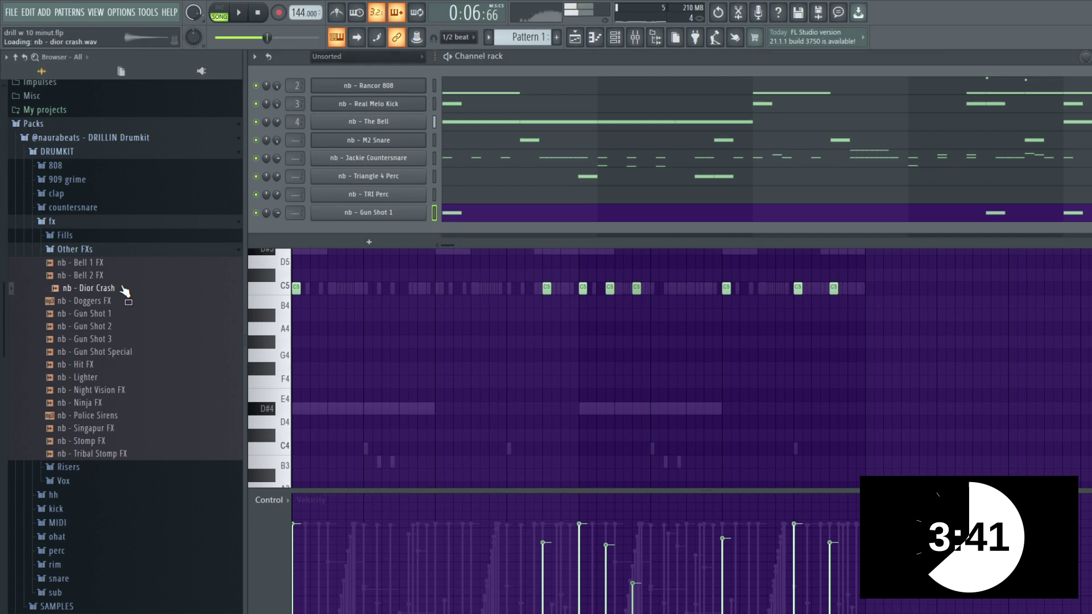
pyautogui.moveTo(353, 225); pyautogui.dragTo(354, 228)
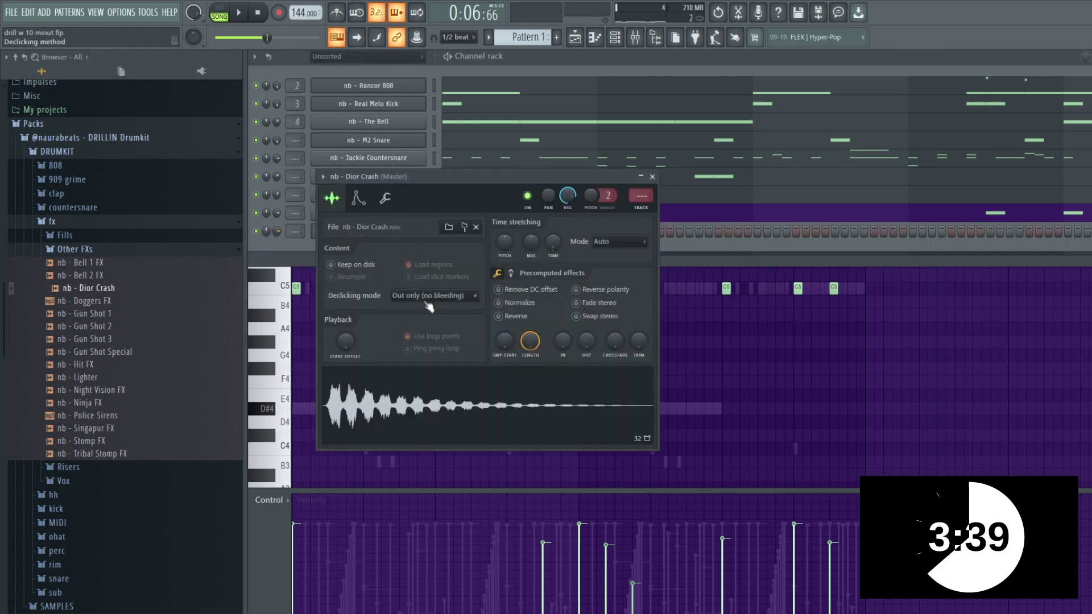
pyautogui.click(371, 198)
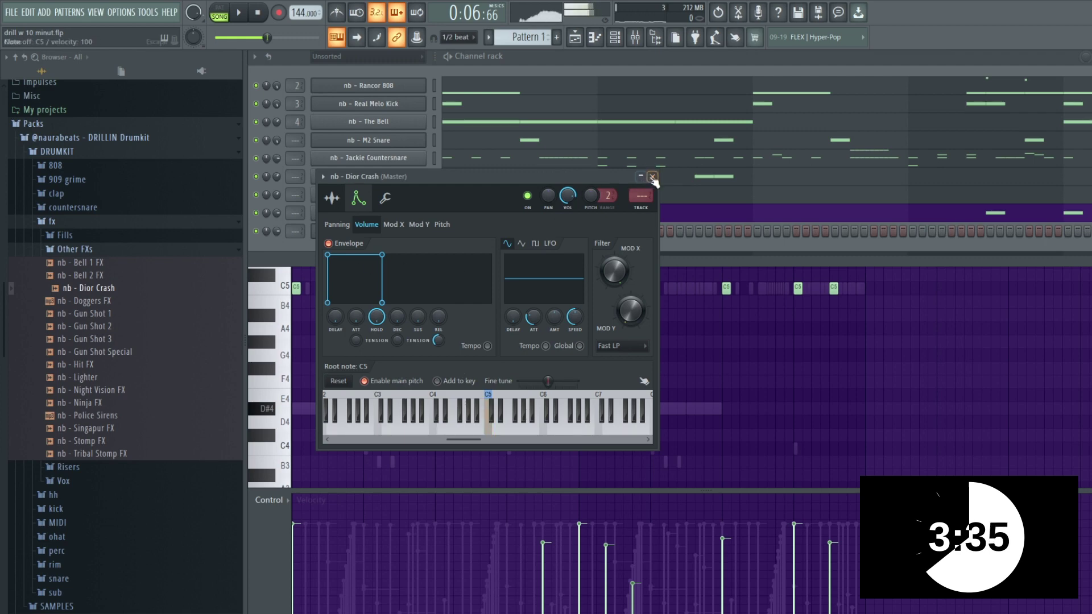
pyautogui.click(653, 177)
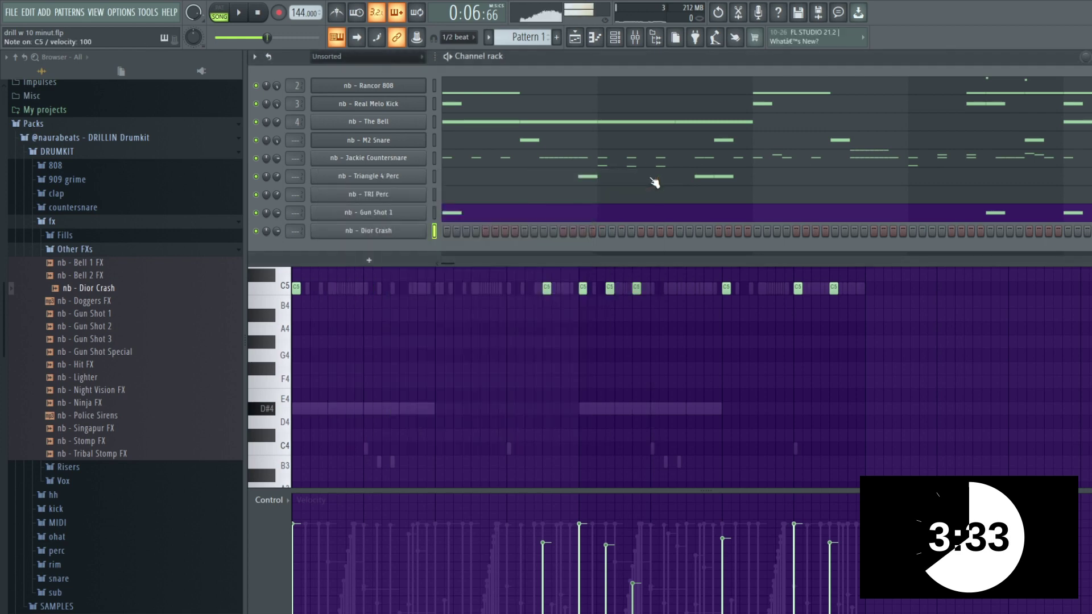
# Open Dior Crash's piano roll and play the beat from the start
pyautogui.rightClick(377, 231)
pyautogui.click(473, 232)
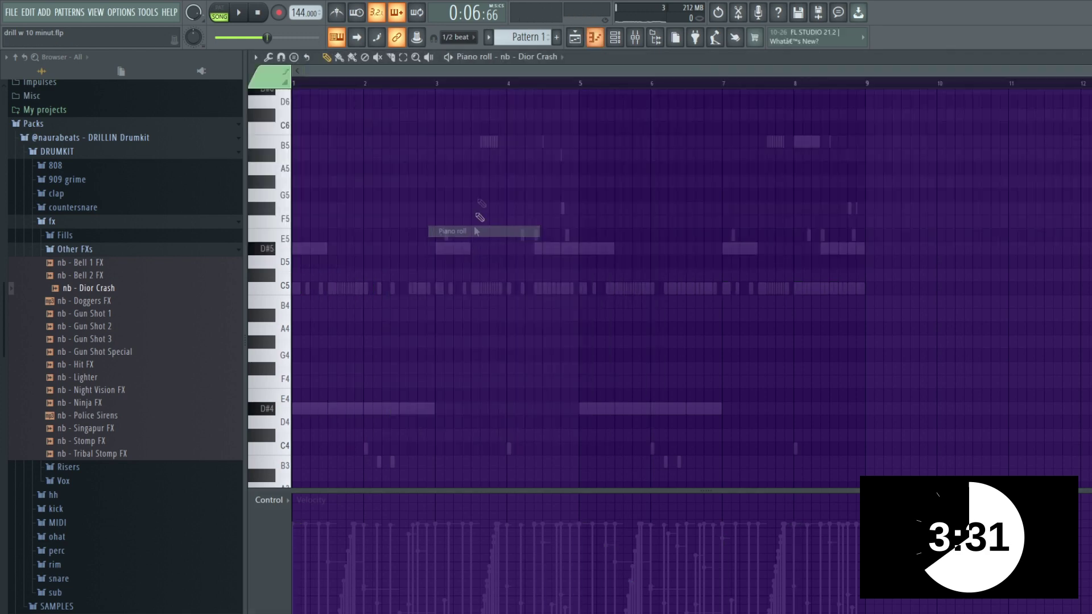
pyautogui.press('space')
pyautogui.scroll(2, 301, 239)
pyautogui.press('space')
pyautogui.press('space')
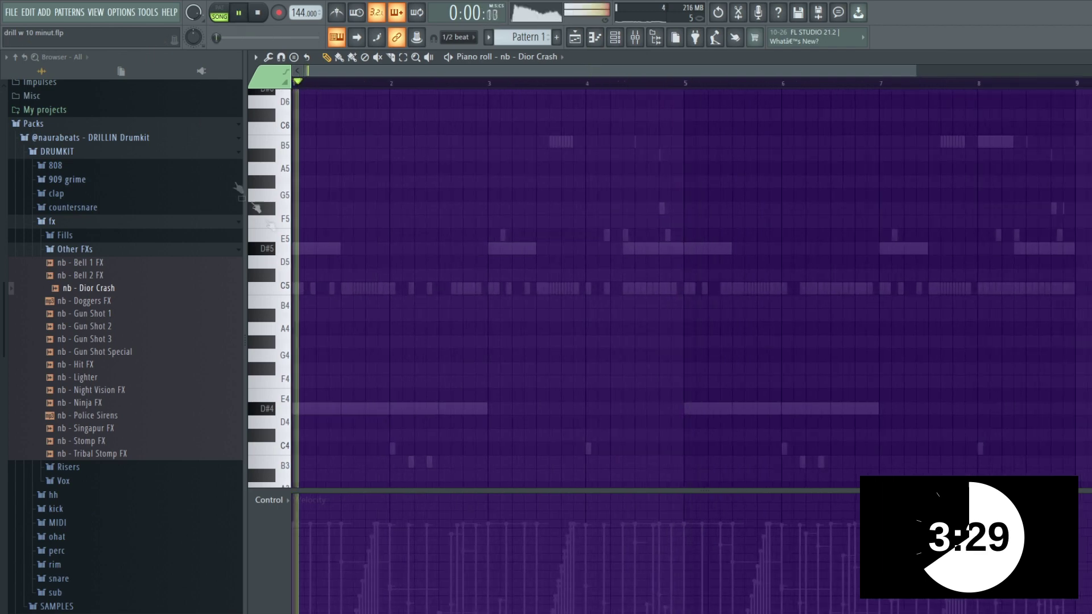
pyautogui.scroll(1, 330, 285)
pyautogui.click(376, 288)
pyautogui.hotkey('ctrl', 'a')
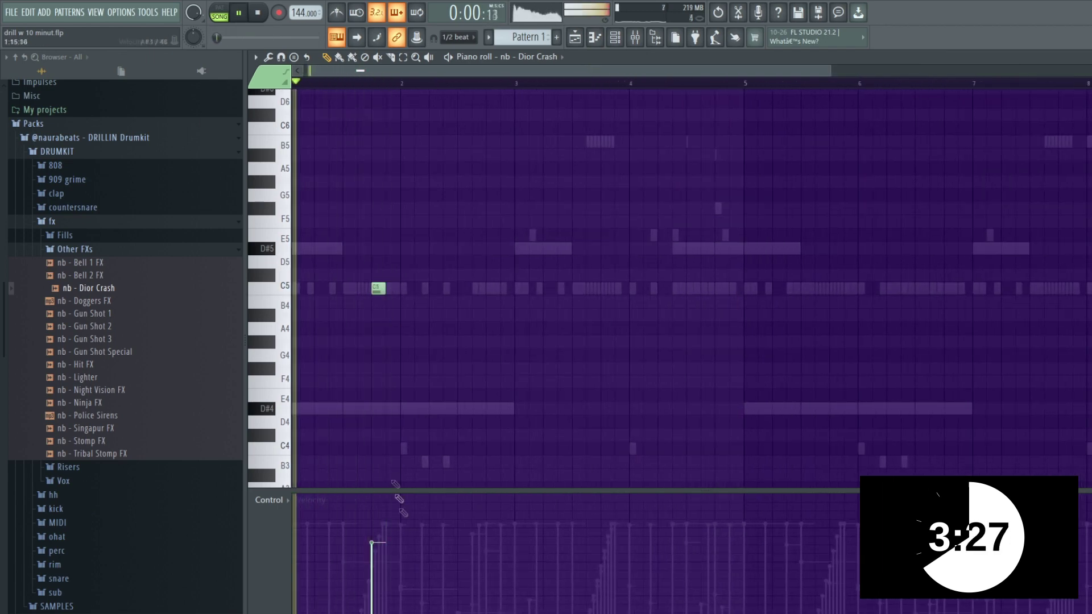
pyautogui.rightClick(380, 289)
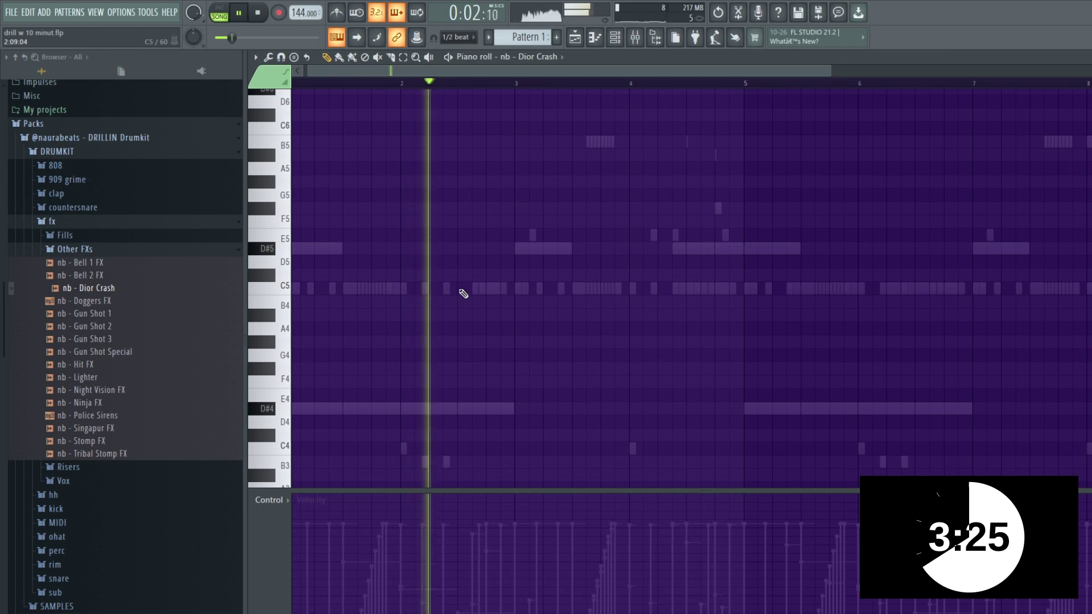
# Place three Dior Crash notes at C5 on steps 1, 7 and 13 of bar 3, with velocities stepping down
pyautogui.click(565, 289)
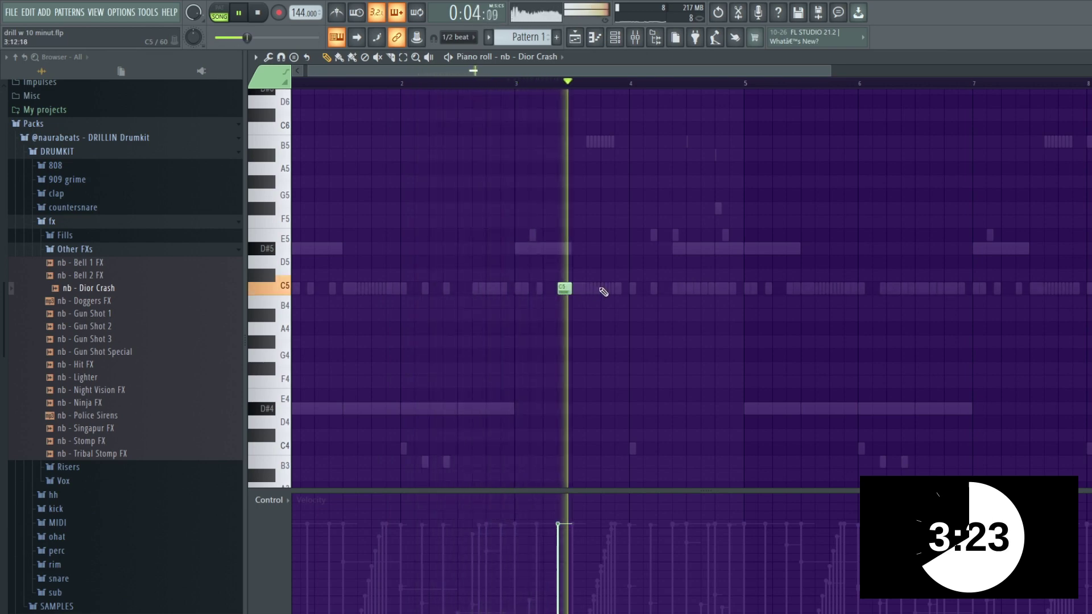
pyautogui.press('space')
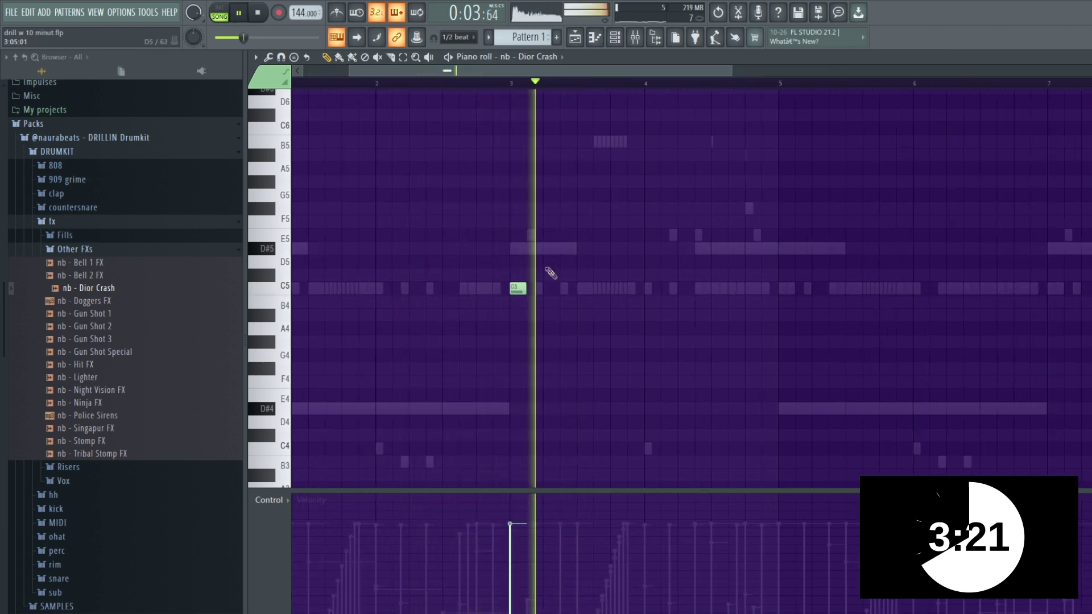
pyautogui.scroll(2, 548, 277)
pyautogui.click(566, 289)
pyautogui.click(626, 288)
pyautogui.moveTo(549, 541); pyautogui.dragTo(657, 575)
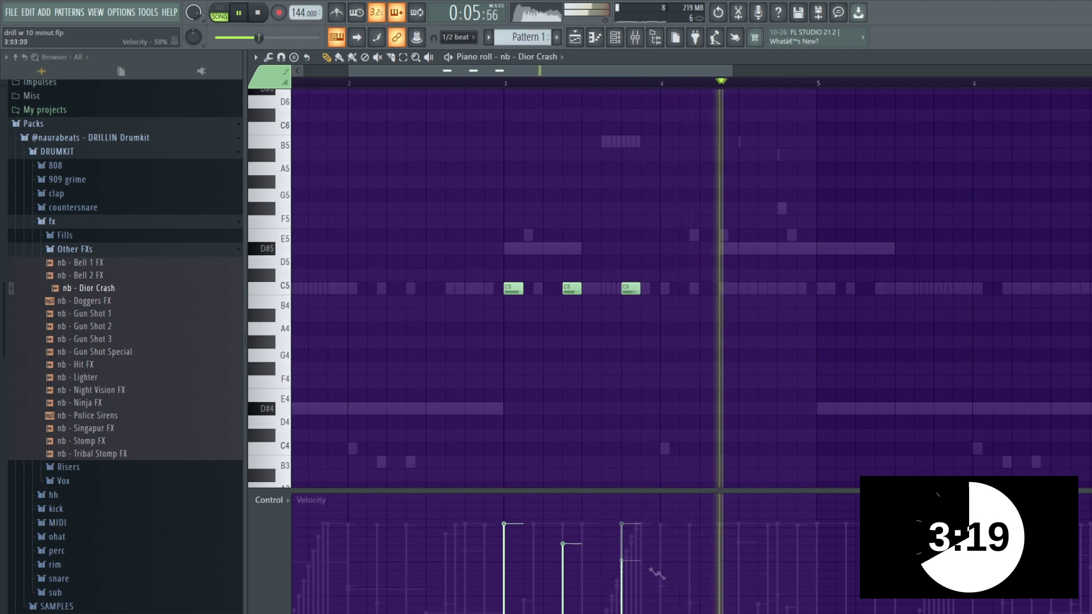
# Duplicate the three bar 3 crash notes four bars on, into bar 7
pyautogui.scroll(-3, 607, 335)
pyautogui.moveTo(587, 82); pyautogui.dragTo(155, 89)
pyautogui.hotkey('ctrl', 'b')
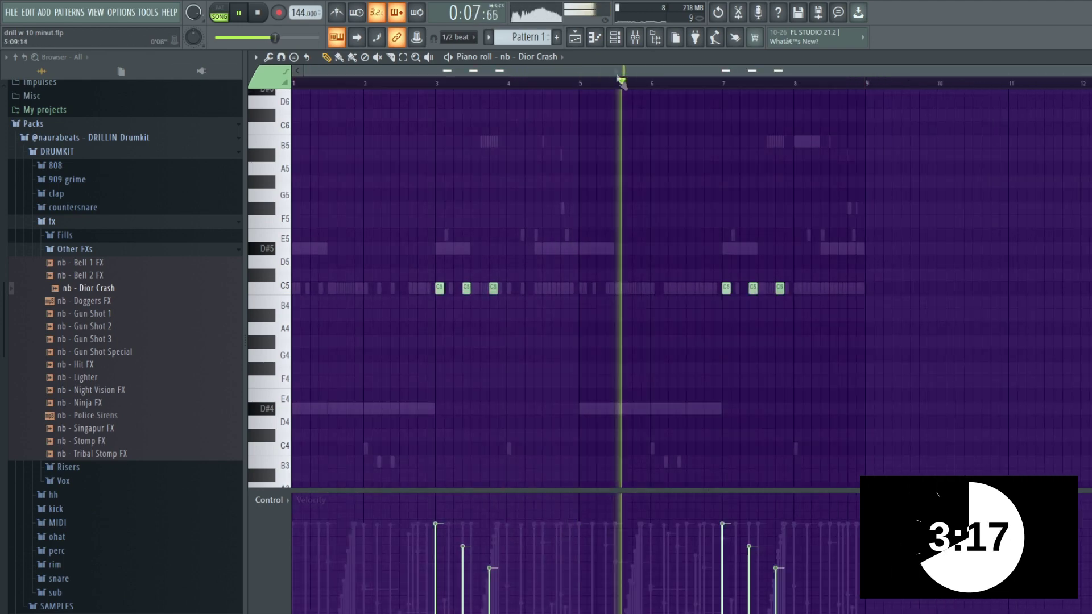
# Add nb - Ghost Perc from the DRUMKIT perc folder as a new channel
pyautogui.click(615, 37)
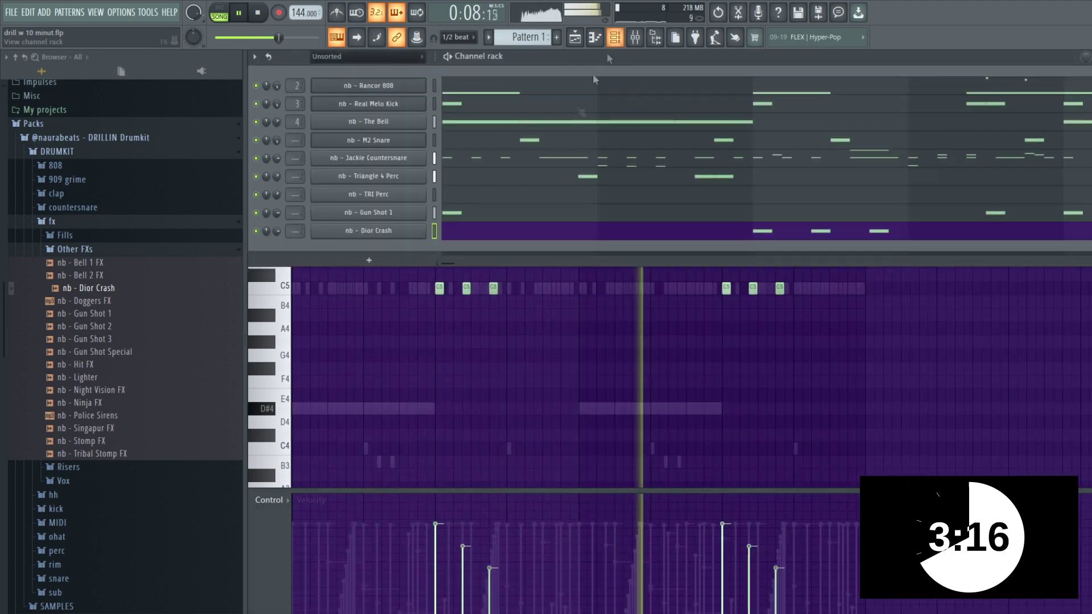
pyautogui.click(87, 251)
pyautogui.click(87, 346)
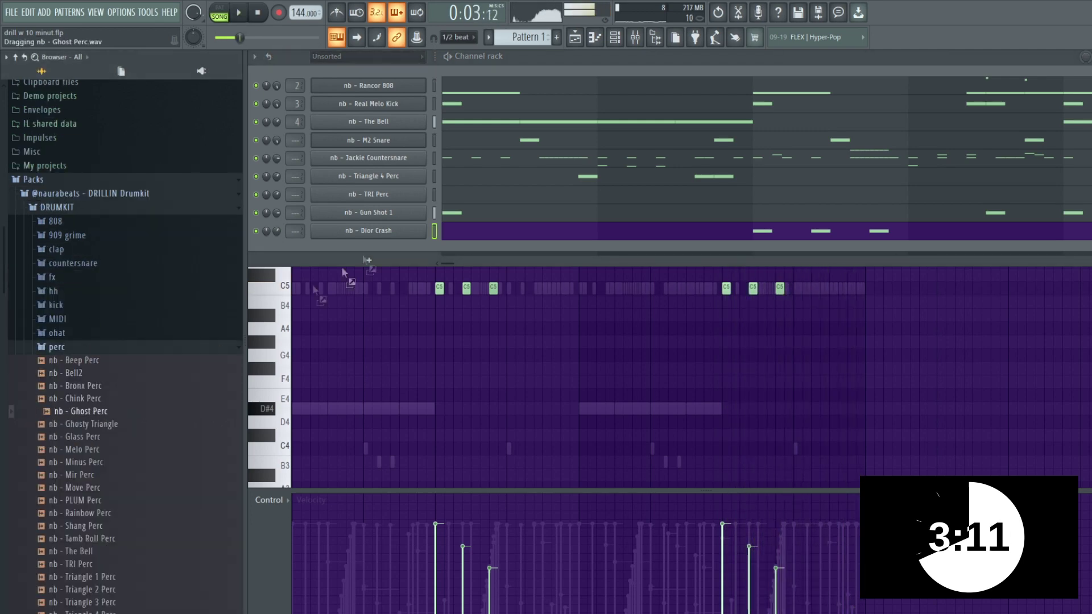
pyautogui.moveTo(379, 246); pyautogui.dragTo(379, 249)
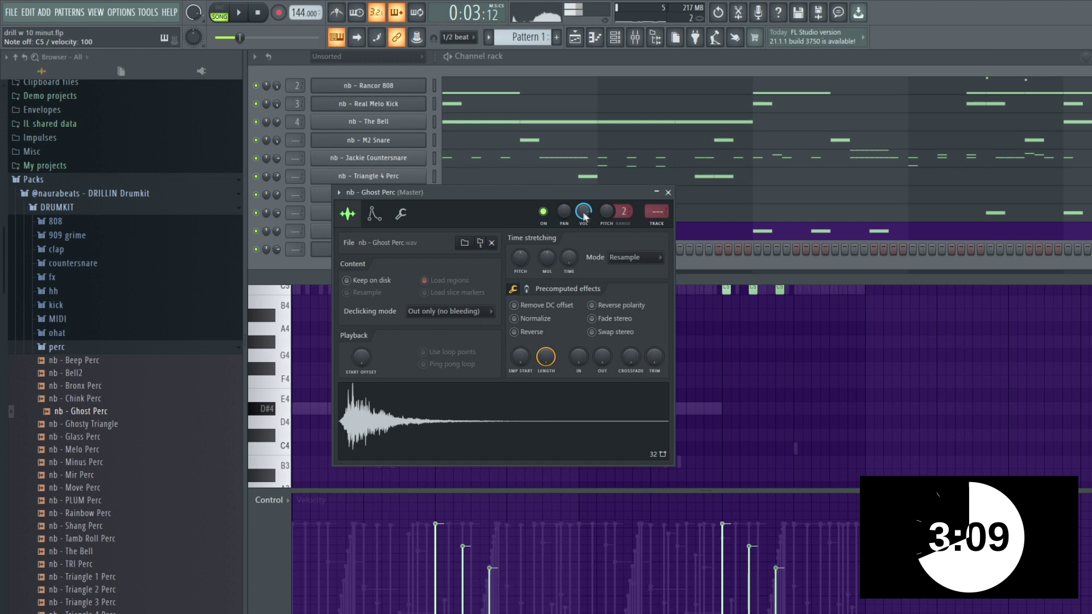
pyautogui.click(668, 193)
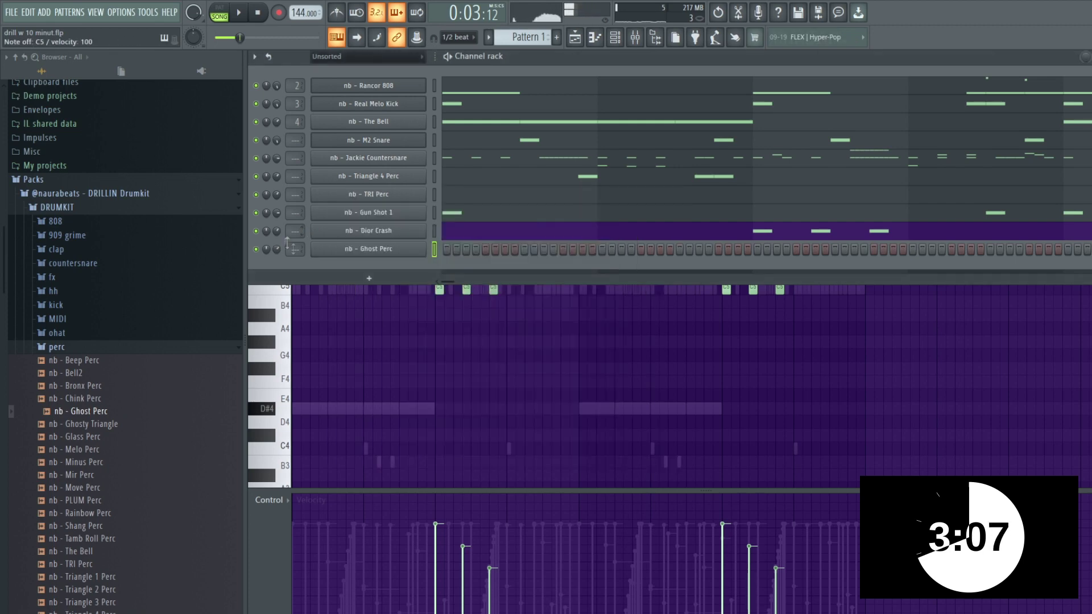
# Enter a Ghost Perc hit on the first step and open the channel's piano roll
pyautogui.click(446, 249)
pyautogui.press('space')
pyautogui.press('space')
pyautogui.rightClick(407, 249)
pyautogui.click(455, 251)
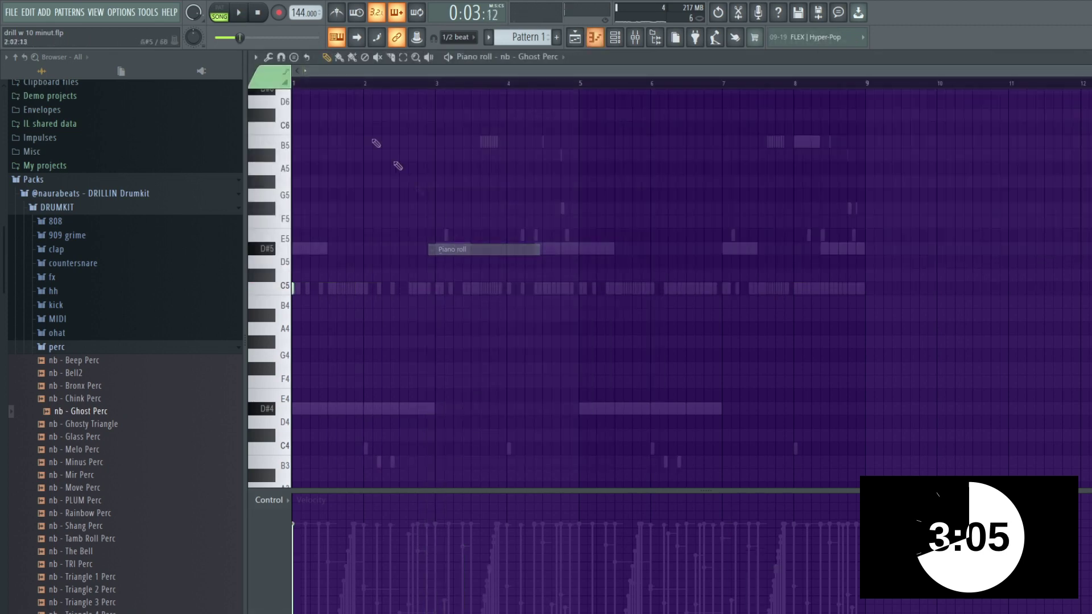
pyautogui.press('space')
pyautogui.press('space')
# Complete Ghost Perc notes at C5 on steps 1, 7 and 13 of bar 1, with velocities stepping down
pyautogui.click(297, 288)
pyautogui.scroll(3, 323, 313)
pyautogui.click(341, 289)
pyautogui.moveTo(340, 289); pyautogui.dragTo(323, 289)
pyautogui.moveTo(369, 70); pyautogui.dragTo(354, 71)
pyautogui.press('space')
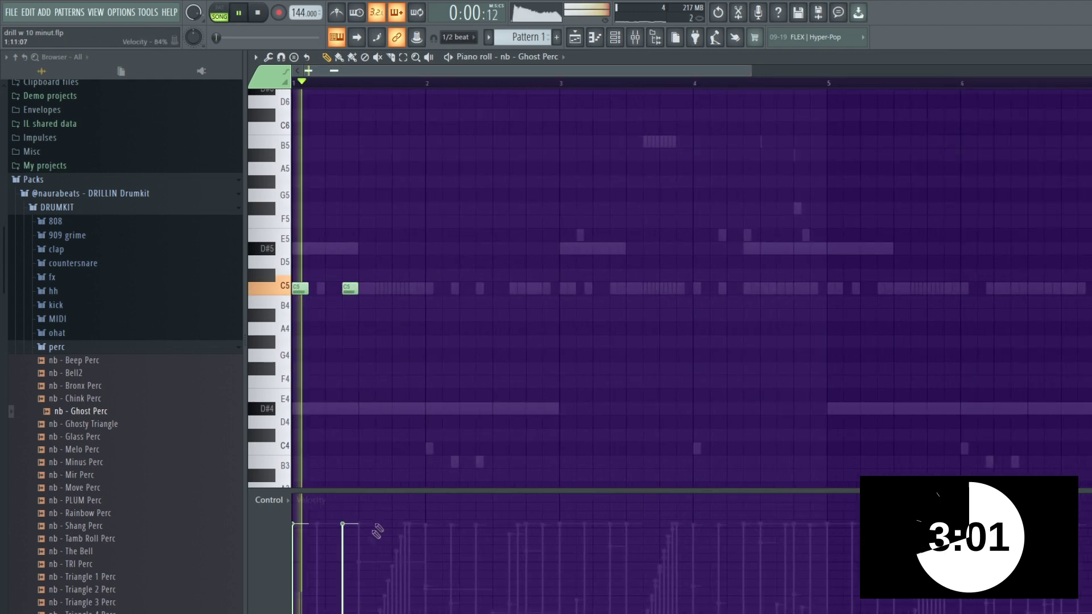
pyautogui.press('space')
pyautogui.click(342, 555)
pyautogui.press('space')
pyautogui.click(400, 288)
pyautogui.click(392, 574)
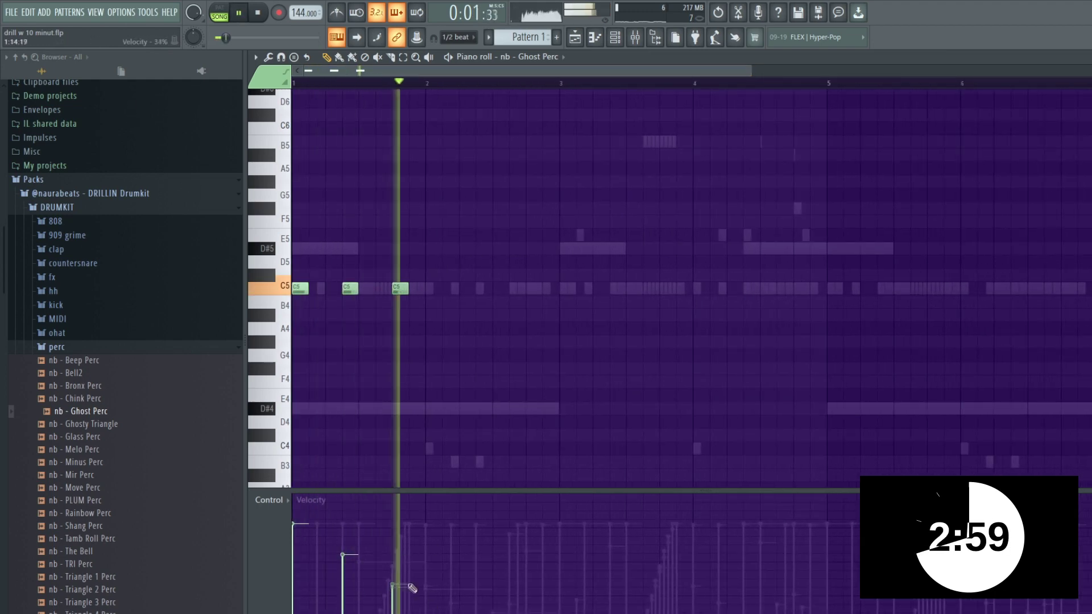
# Duplicate the three bar 1 Ghost Perc notes four bars on, into bar 5
pyautogui.scroll(-1, 463, 398)
pyautogui.press('space')
pyautogui.moveTo(707, 84); pyautogui.dragTo(148, 88)
pyautogui.hotkey('ctrl', 'b')
pyautogui.keyDown('ctrl'); pyautogui.click(749, 85); pyautogui.keyUp('ctrl')
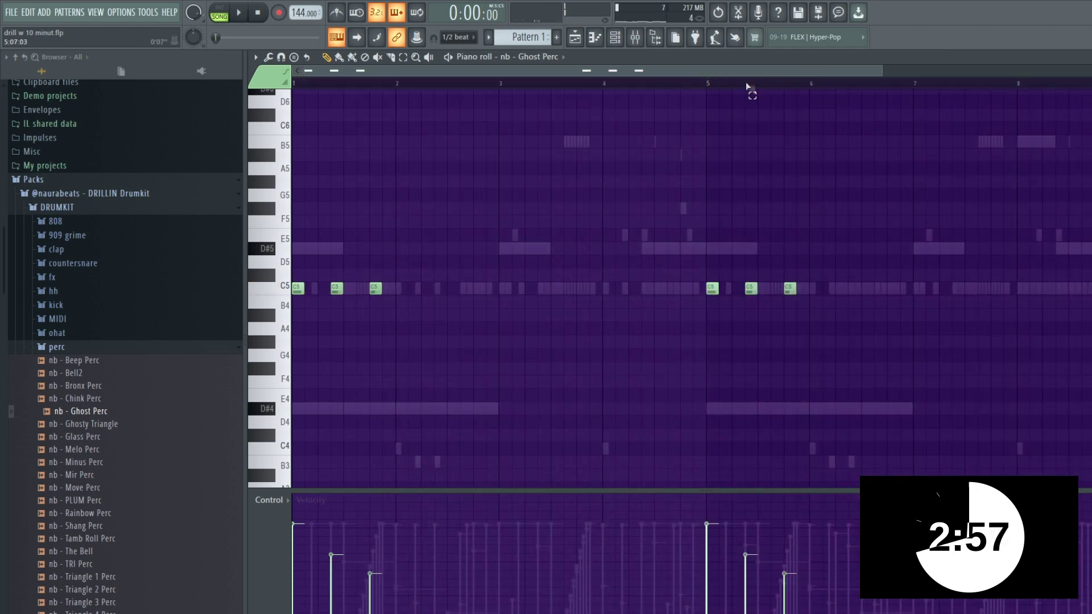
# Add softer Ghost Perc notes at C5 on steps 3, 9 and 15 of bar 5, each following an existing hit
pyautogui.scroll(2, 699, 267)
pyautogui.click(728, 288)
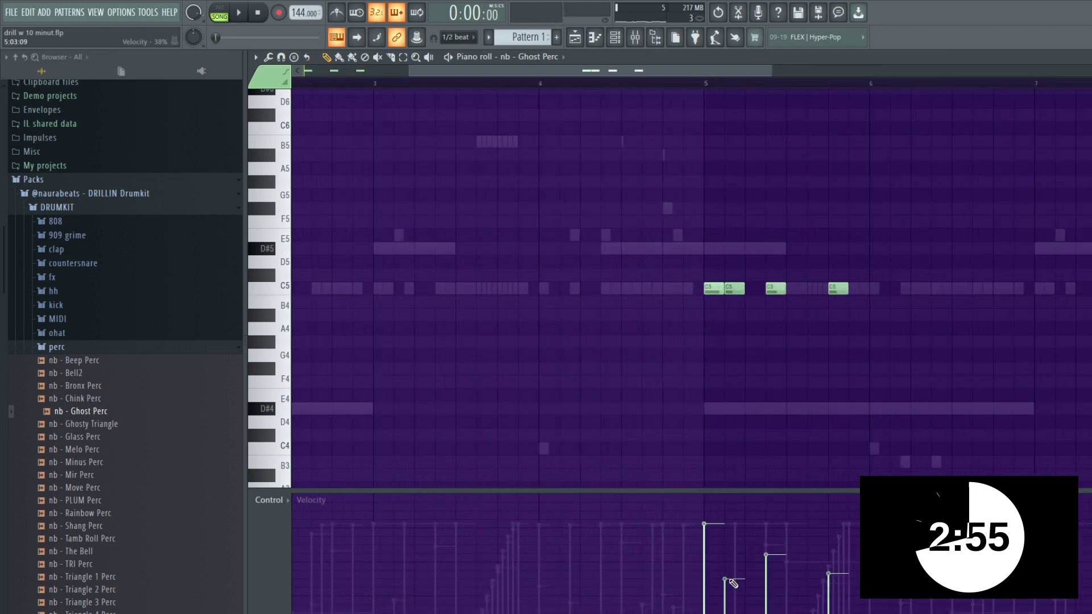
pyautogui.moveTo(816, 280); pyautogui.dragTo(794, 280)
pyautogui.click(857, 288)
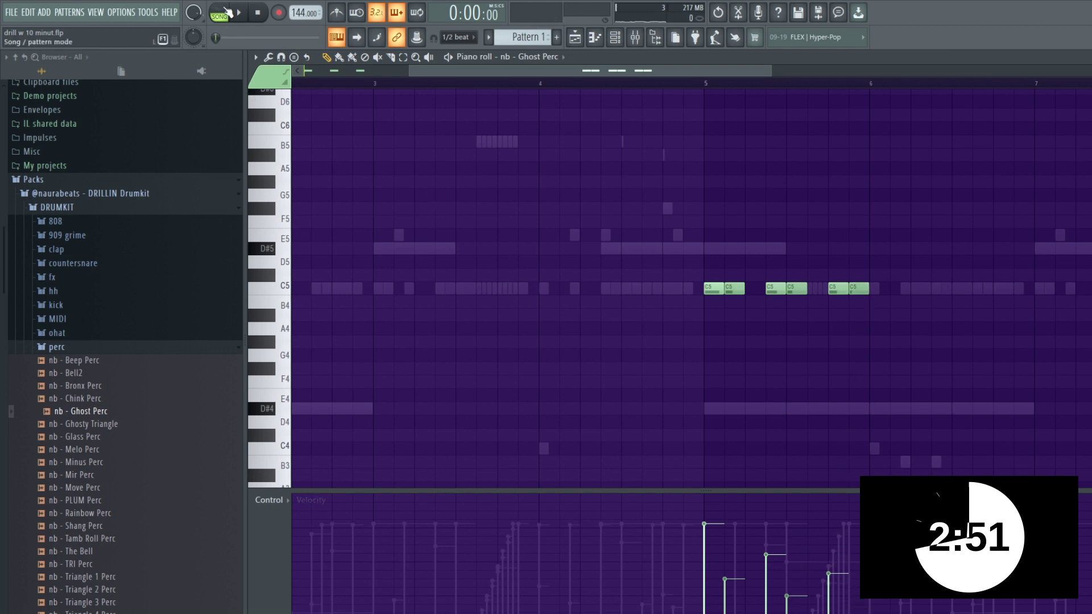
# Audition the Ghost Perc notes in pattern mode and return to song mode
pyautogui.press('space')
pyautogui.scroll(-3, 822, 176)
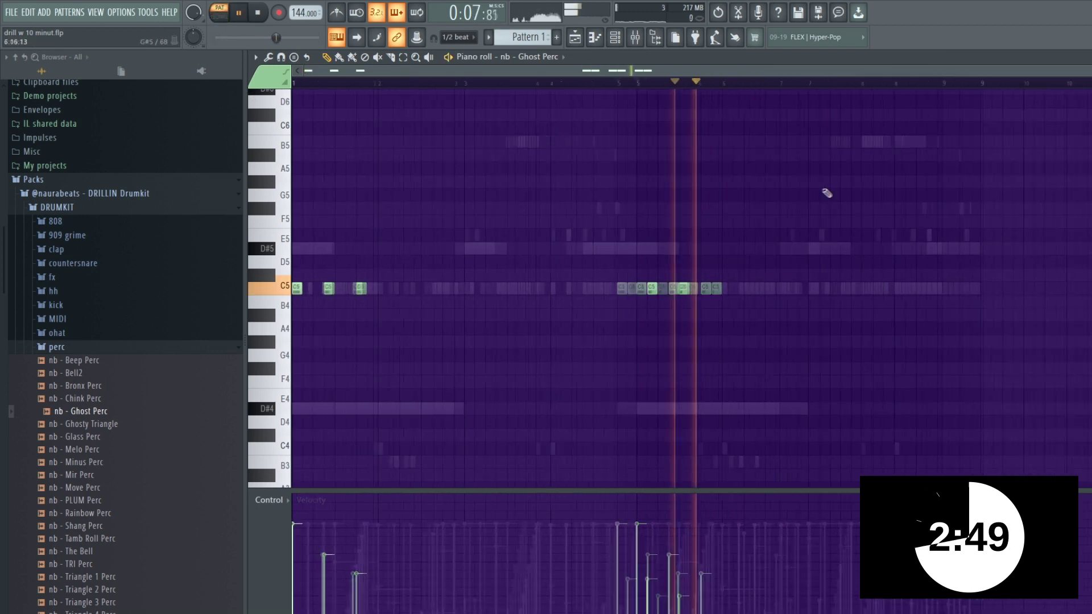
pyautogui.click(219, 14)
pyautogui.press('space')
# Split Pattern 1 by channel and lay the ten clips on tracks 2 to 11, extending the shorter ones to bar 9
pyautogui.press('F5')
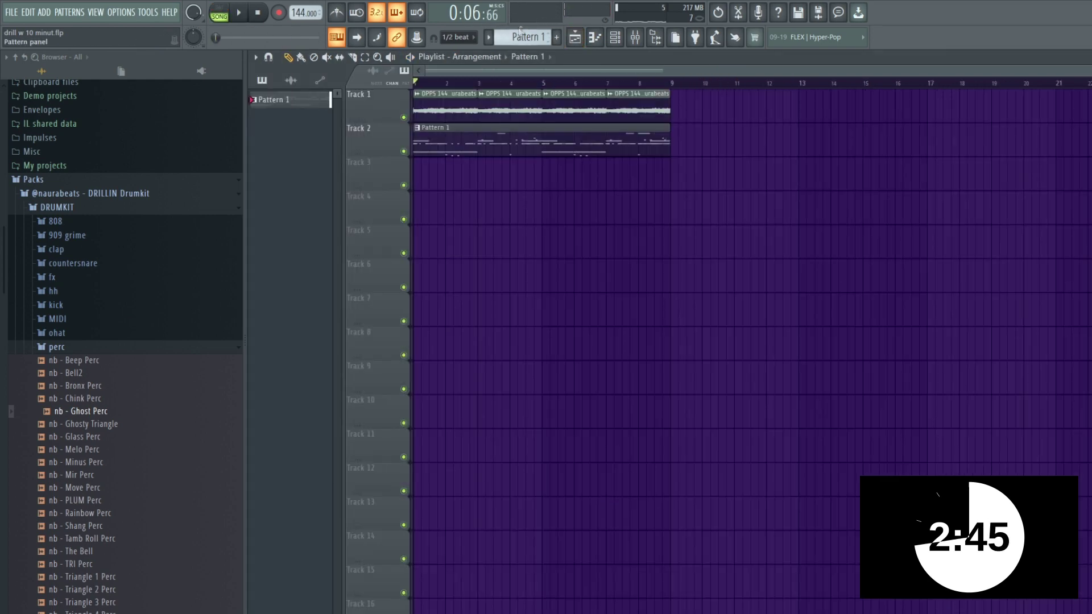
pyautogui.click(521, 34)
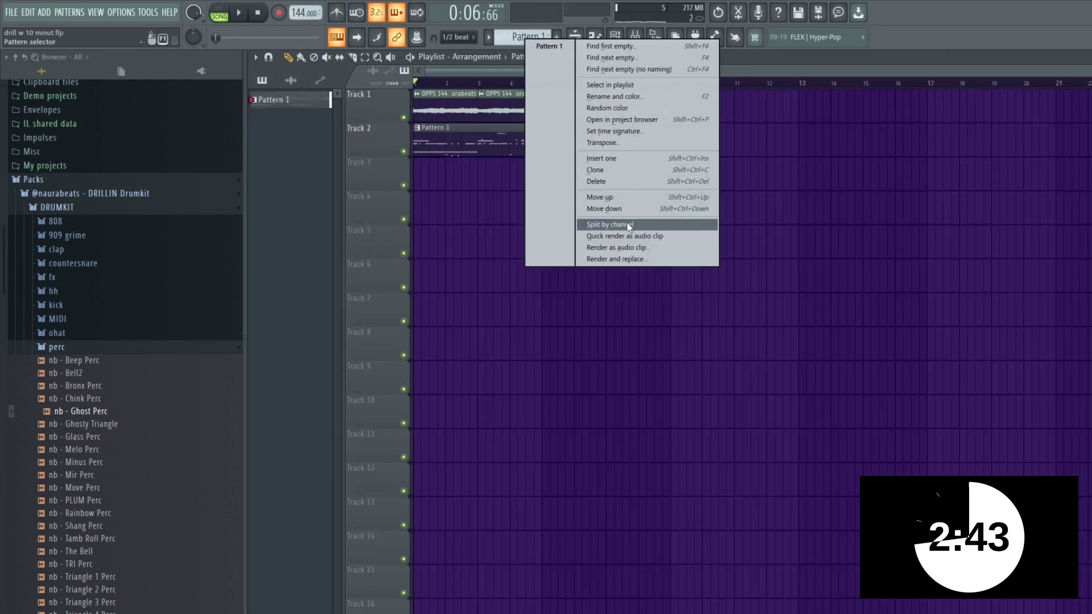
pyautogui.click(627, 224)
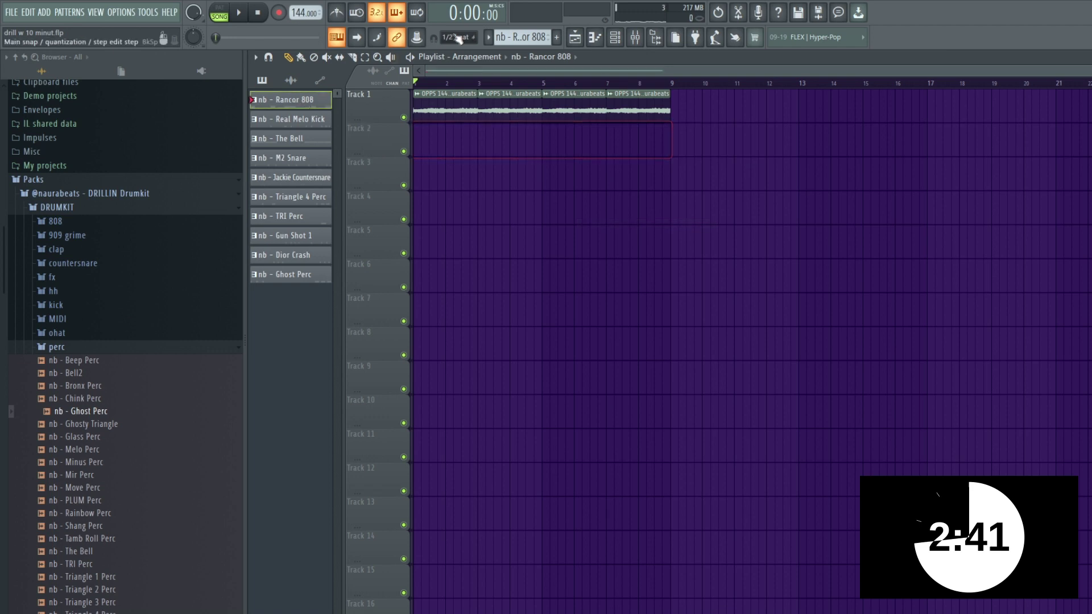
pyautogui.moveTo(309, 292); pyautogui.dragTo(504, 144)
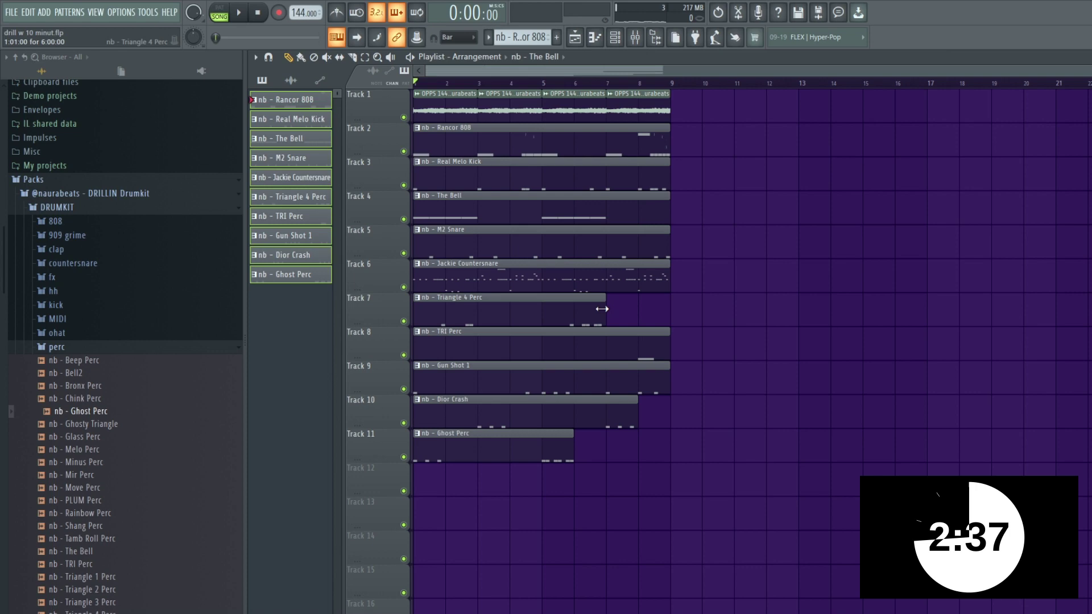
pyautogui.click(568, 438)
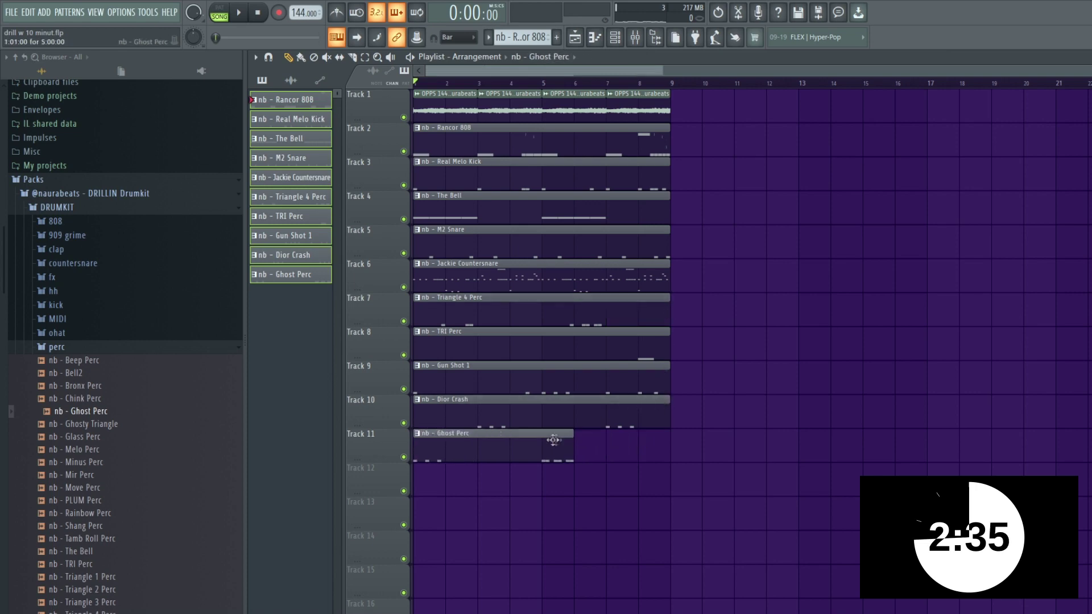
# Duplicate all the pattern clips on tracks 2 to 11 twice, filling the playlist up to bar 25
pyautogui.moveTo(715, 496); pyautogui.dragTo(486, 151)
pyautogui.hotkey('ctrl', 'b')
pyautogui.hotkey('ctrl', 'b')
pyautogui.scroll(-2, 485, 153)
# Clear the pattern clips from the first eight bars and duplicate the melody clips on track 1 up to bar 17
pyautogui.rightClick(488, 142)
pyautogui.moveTo(569, 118); pyautogui.dragTo(432, 105)
pyautogui.hotkey('ctrl', 'b')
pyautogui.keyDown('ctrl'); pyautogui.click(483, 224); pyautogui.keyUp('ctrl')
# Copy only the Gun Shot 1 and The Bell clips back to bar 1 for the intro
pyautogui.moveTo(610, 449); pyautogui.dragTo(462, 447)
pyautogui.moveTo(602, 386); pyautogui.dragTo(454, 386)
pyautogui.rightClick(472, 447)
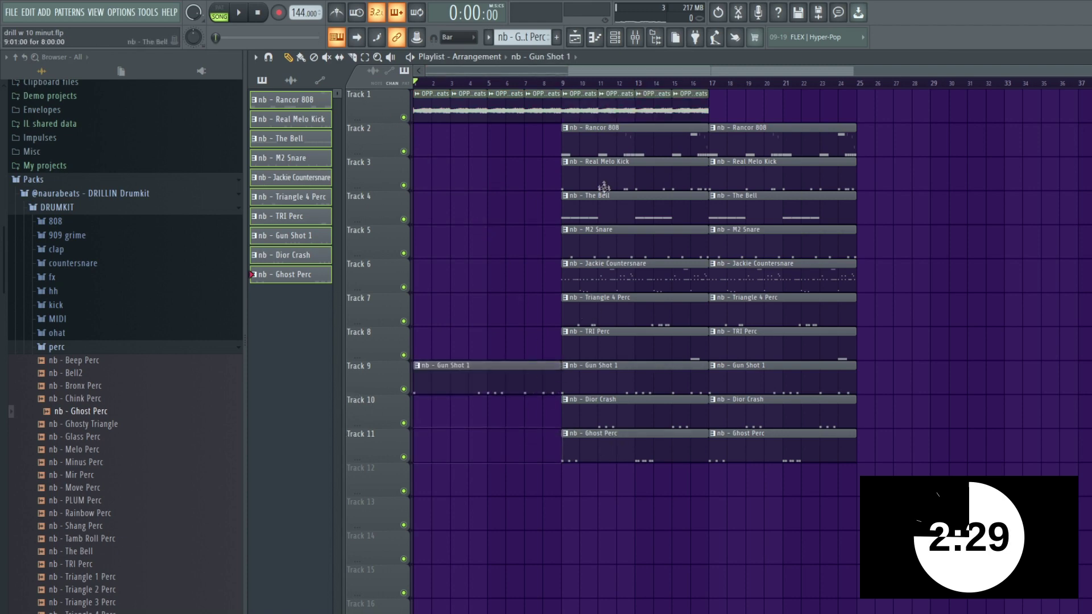
pyautogui.moveTo(617, 198); pyautogui.dragTo(469, 199)
pyautogui.press('space')
# Duplicate the melody clips from bars 9 to 16 so track 1 is filled up to bar 25
pyautogui.moveTo(710, 117); pyautogui.dragTo(563, 97)
pyautogui.hotkey('ctrl', 'b')
pyautogui.press('space')
# Shift all pattern clips down one track and move the bar 17 melody clip onto track 2
pyautogui.moveTo(872, 123); pyautogui.dragTo(396, 523)
pyautogui.hotkey('shift', 'Down')
pyautogui.moveTo(727, 103); pyautogui.dragTo(727, 137)
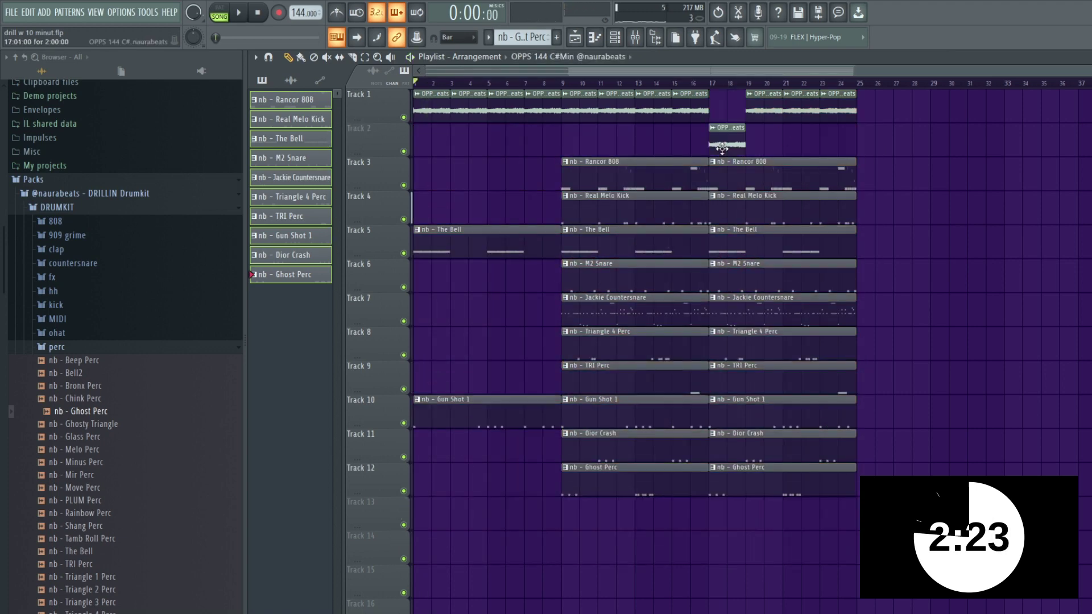
# Set the melody sample's pitch knob range to 12 semitones in its channel settings
pyautogui.doubleClick(722, 135)
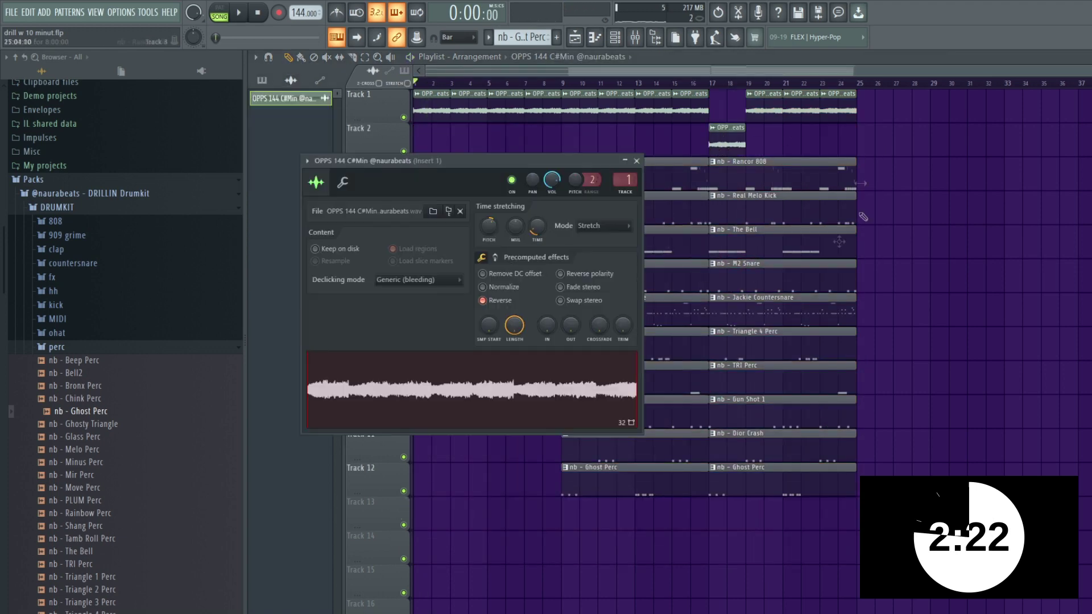
pyautogui.click(407, 280)
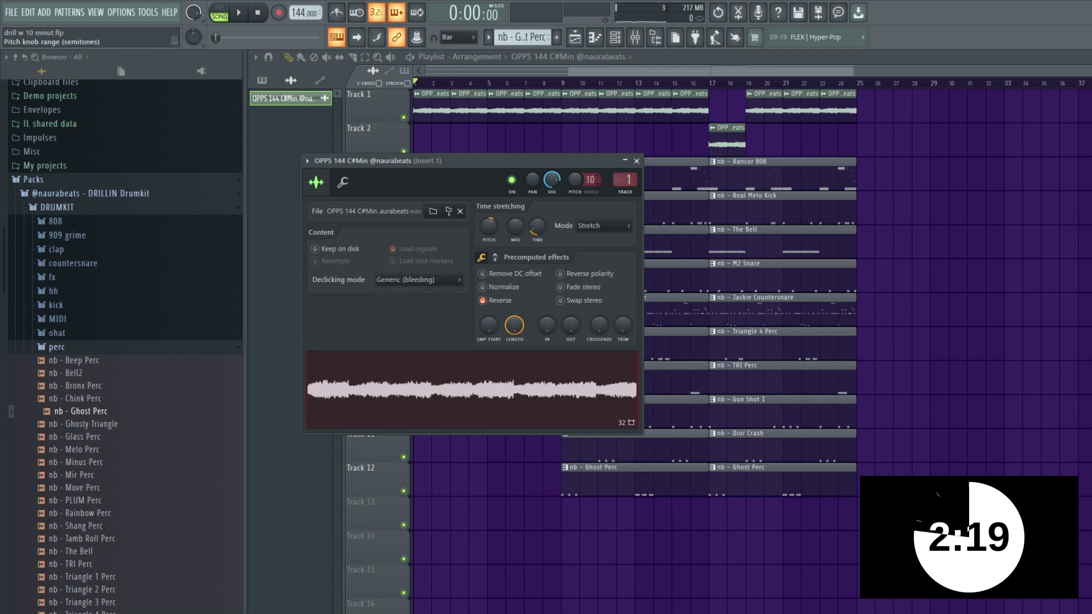
pyautogui.press('Escape')
# Make the track 2 melody clip at bar 17 unique and adjust the copy's channel pitch
pyautogui.click(713, 127)
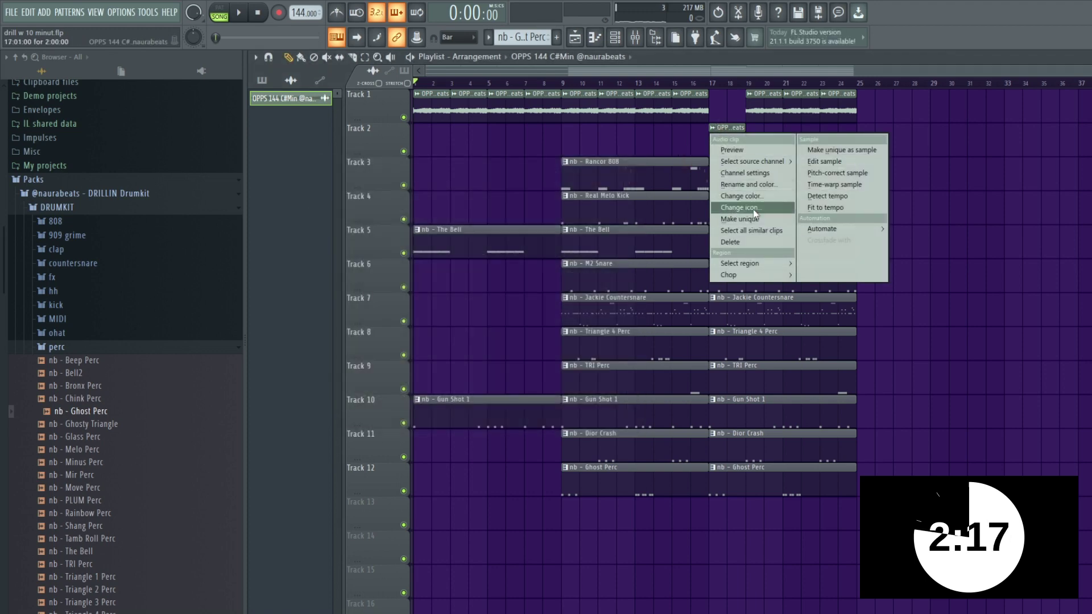
pyautogui.click(739, 219)
pyautogui.doubleClick(731, 134)
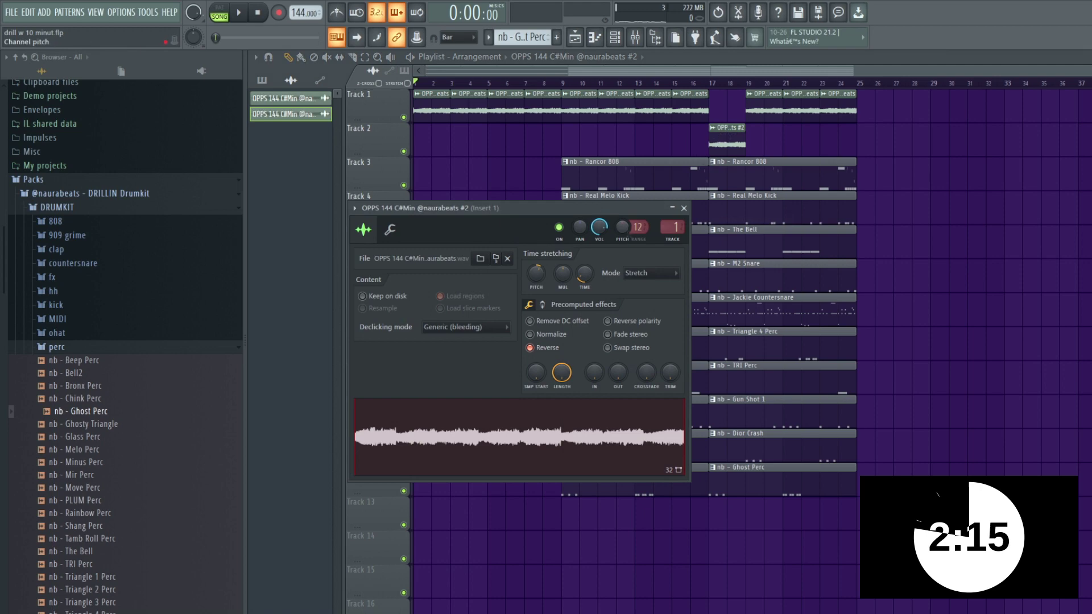
# Replace the three track 1 melody clips after bar 17 with copies of the clips from bars 9 to 16
pyautogui.rightClick(762, 108)
pyautogui.rightClick(802, 108)
pyautogui.rightClick(837, 108)
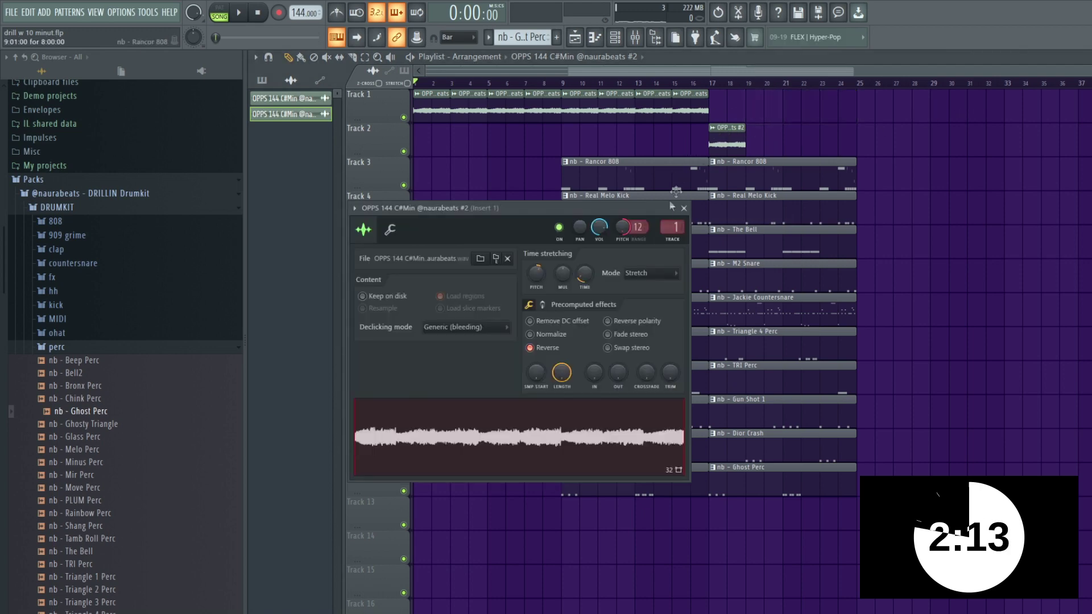
pyautogui.moveTo(714, 91); pyautogui.dragTo(567, 122)
pyautogui.hotkey('ctrl', 'b')
# Duplicate the unique melody clip on track 2 three times up to bar 25, and set the song position to bar 17
pyautogui.click(727, 136)
pyautogui.hotkey('ctrl', 'b')
pyautogui.hotkey('ctrl', 'b')
pyautogui.hotkey('ctrl', 'b')
pyautogui.click(709, 82)
# Make the Rancor 808 clip at bar 17 unique and open its piano roll
pyautogui.click(713, 163)
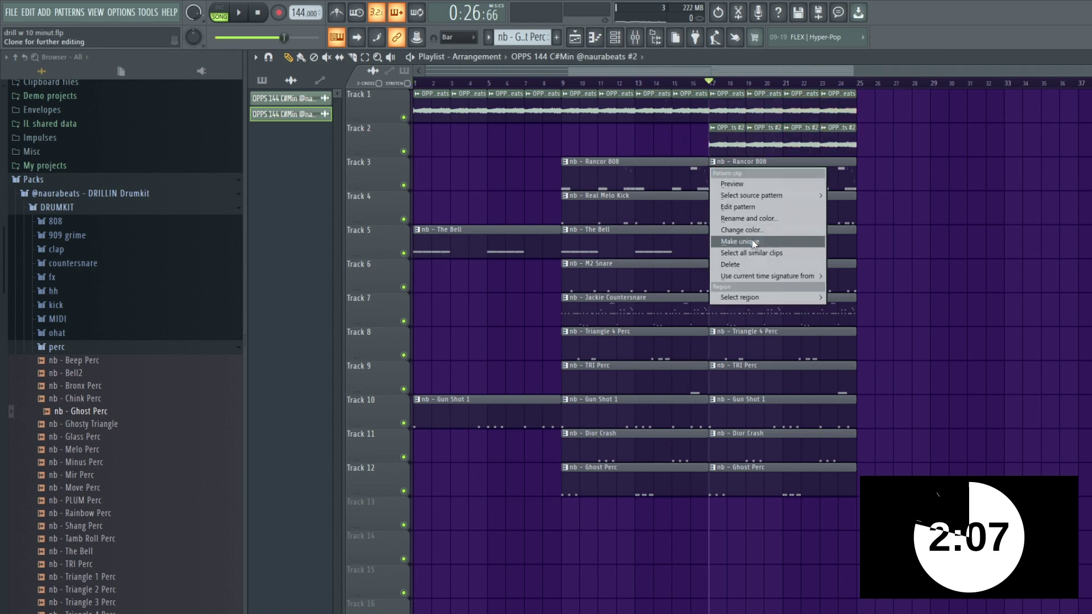
pyautogui.click(740, 242)
pyautogui.doubleClick(747, 176)
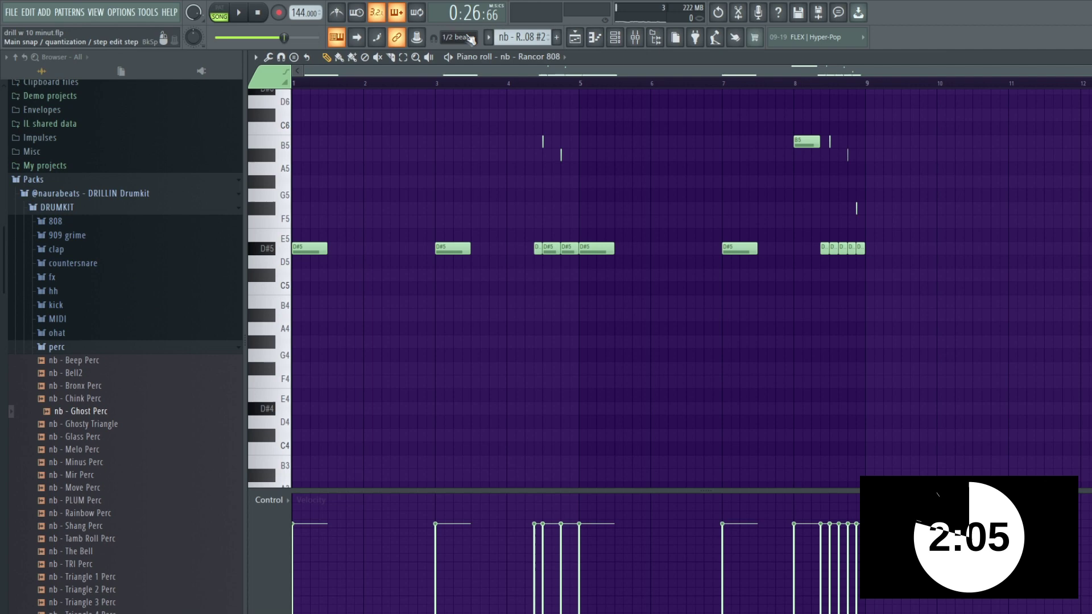
# Add a D#6 808 note with a slide note down to D#5 in the second half of bar 2, and play the arrangement from bar 17
pyautogui.scroll(3, 507, 263)
pyautogui.moveTo(461, 249); pyautogui.dragTo(484, 90)
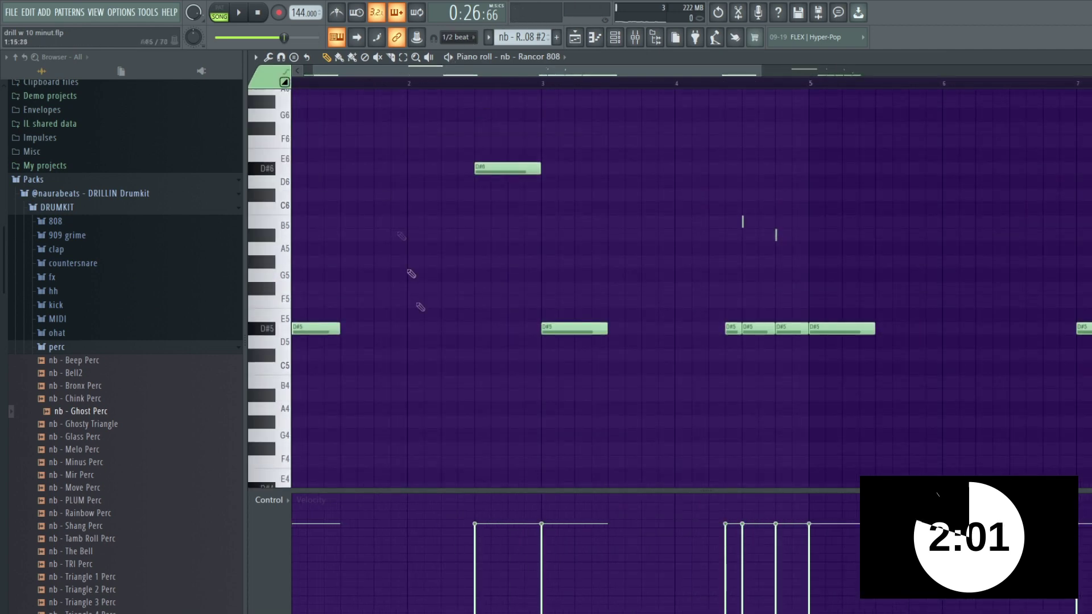
pyautogui.scroll(-5, 401, 236)
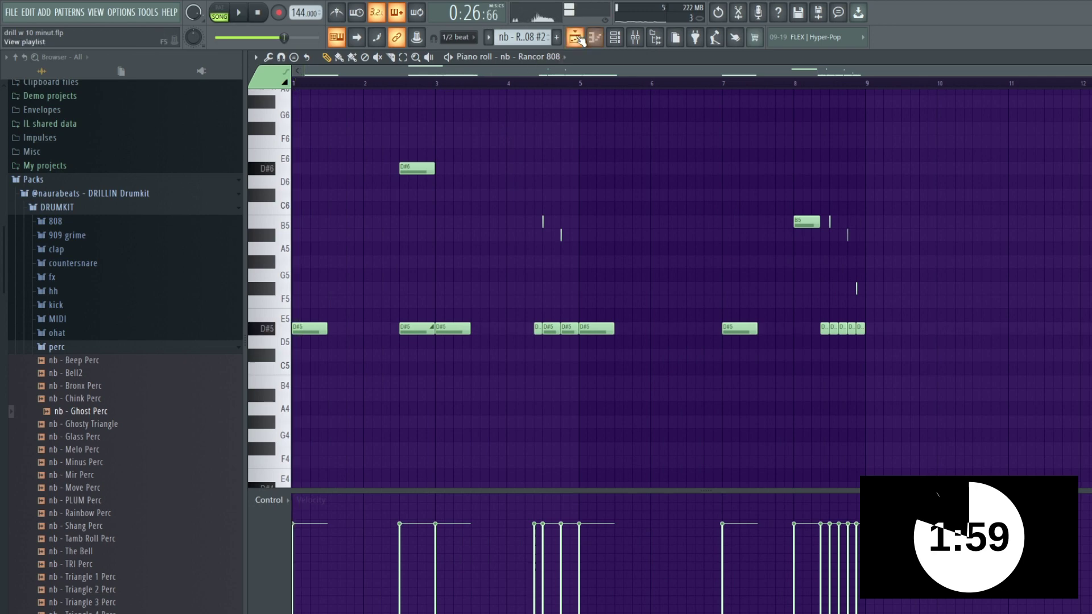
pyautogui.click(580, 40)
pyautogui.press('space')
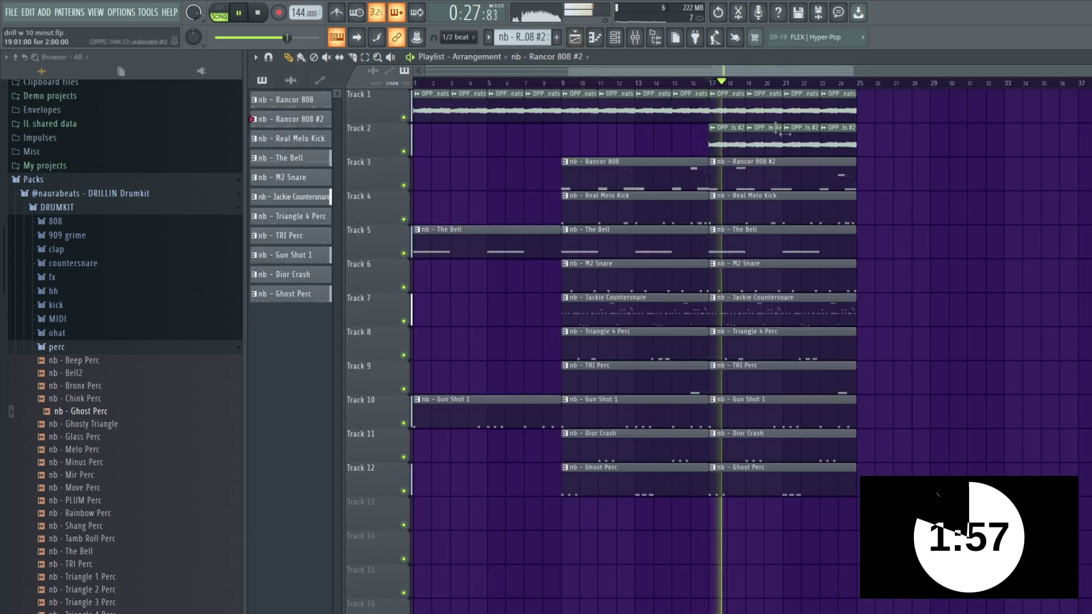
# Add a D#5 note in the second half of bar 6 of the unique Rancor 808 pattern
pyautogui.doubleClick(694, 176)
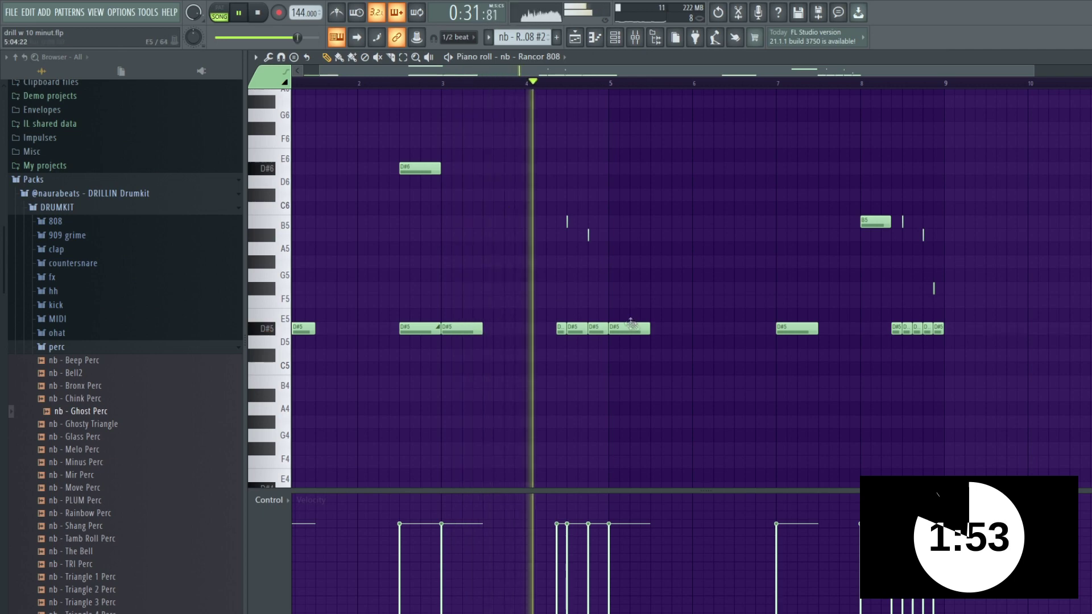
pyautogui.moveTo(698, 329); pyautogui.dragTo(761, 324)
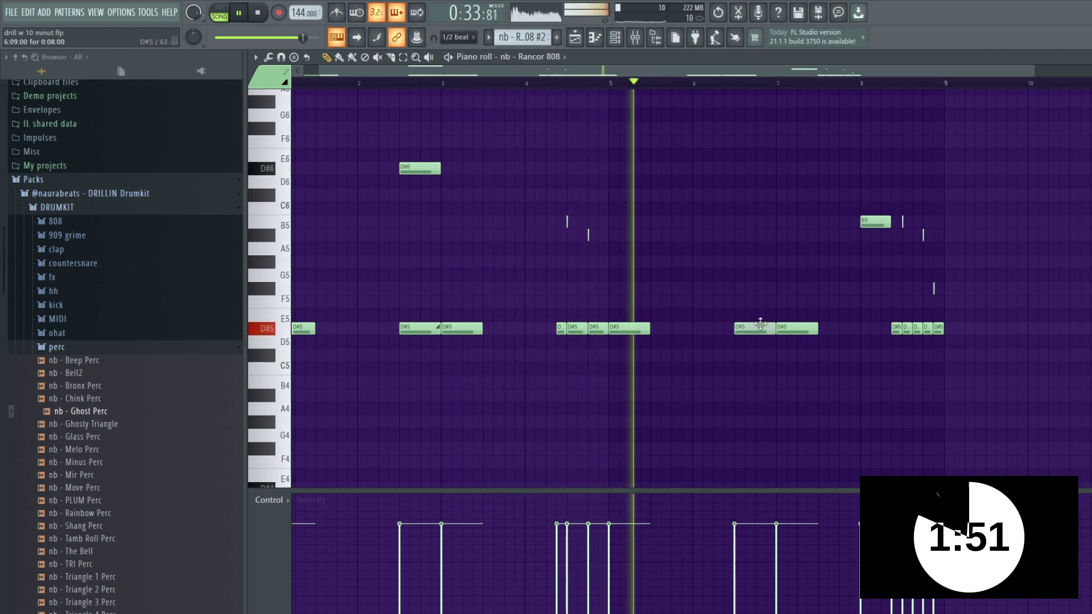
pyautogui.keyDown('ctrl'); pyautogui.scroll(3, 796, 284); pyautogui.keyUp('ctrl')
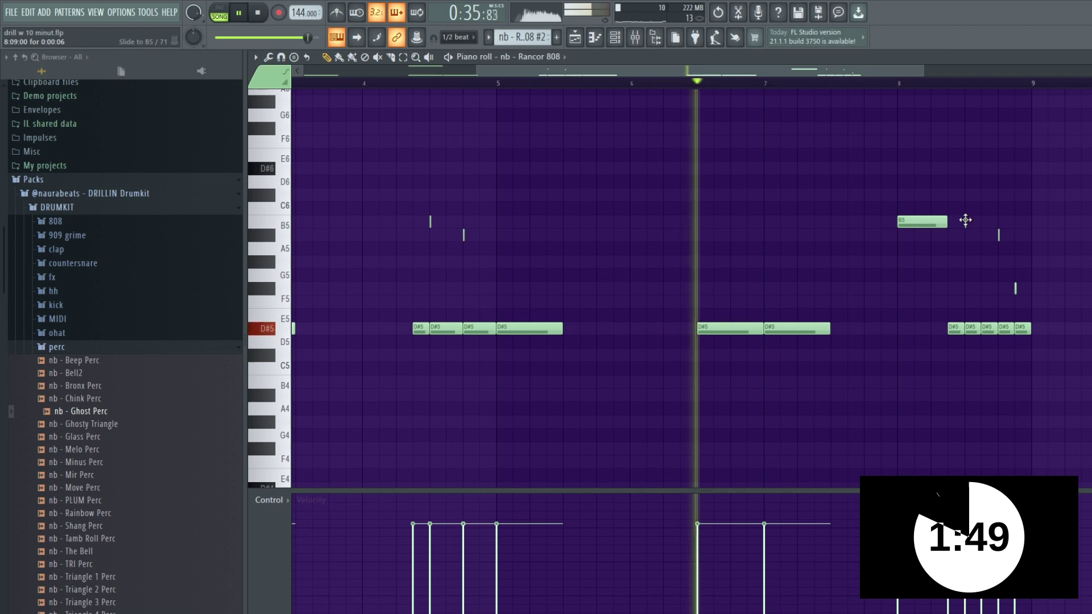
# Add a D#6 slide note above the D#5 note in the second half of bar 6 of the Rancor 808 pattern
pyautogui.click(715, 222)
pyautogui.press('space')
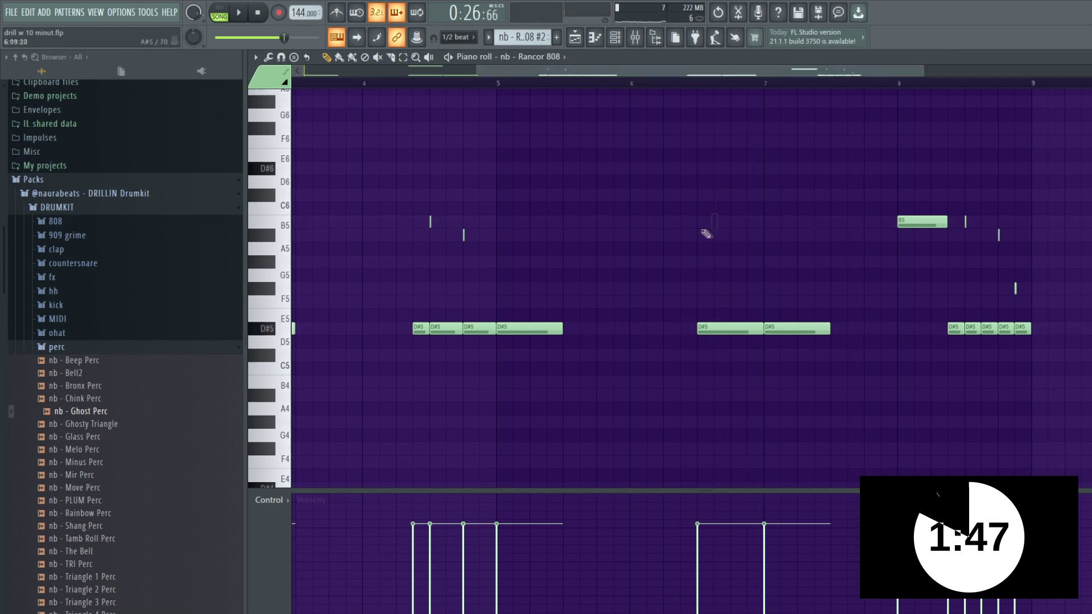
pyautogui.keyDown('ctrl'); pyautogui.scroll(-3, 714, 236); pyautogui.keyUp('ctrl')
pyautogui.click(683, 167)
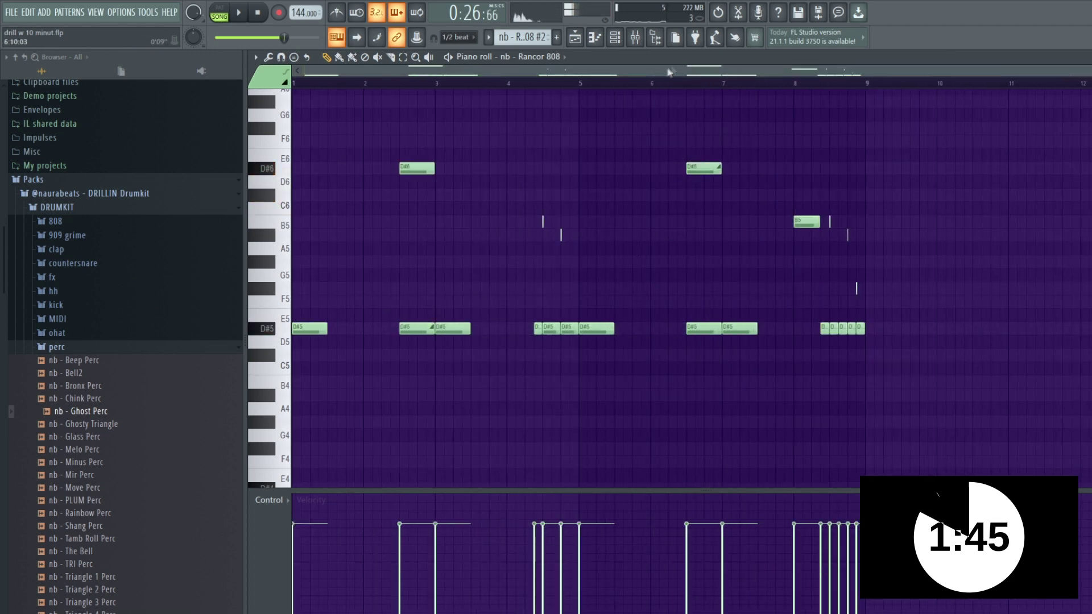
pyautogui.press('space')
# Set the four slide notes at the end of bar 8 to F#6, F6, B5 and A#5, and play the ending
pyautogui.keyDown('ctrl'); pyautogui.scroll(4, 675, 122); pyautogui.keyUp('ctrl')
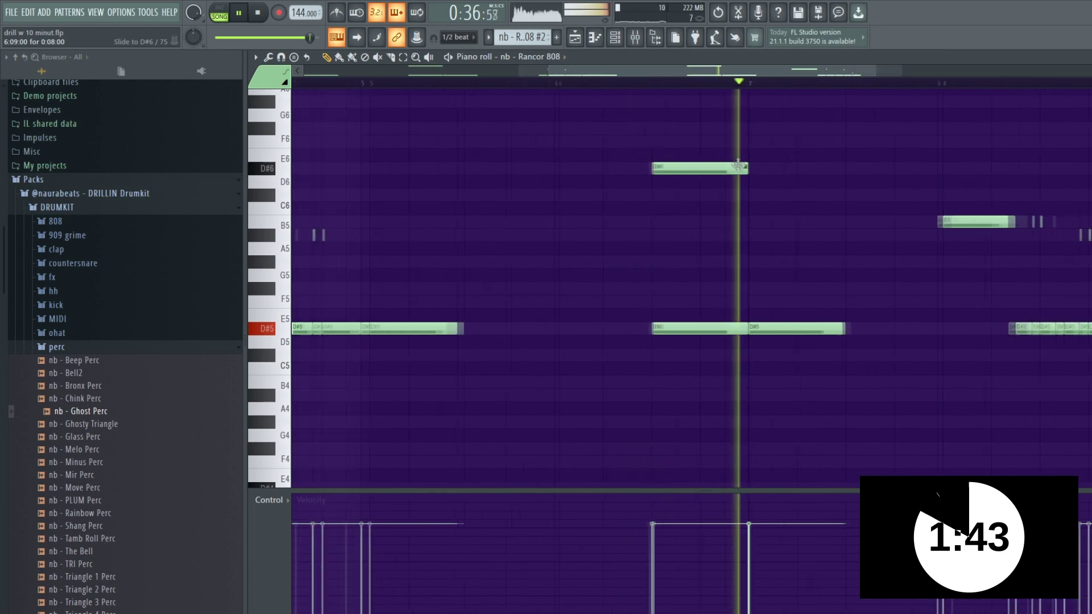
pyautogui.keyDown('ctrl'); pyautogui.scroll(-4, 627, 208); pyautogui.keyUp('ctrl')
pyautogui.keyDown('ctrl'); pyautogui.scroll(3, 850, 275); pyautogui.keyUp('ctrl')
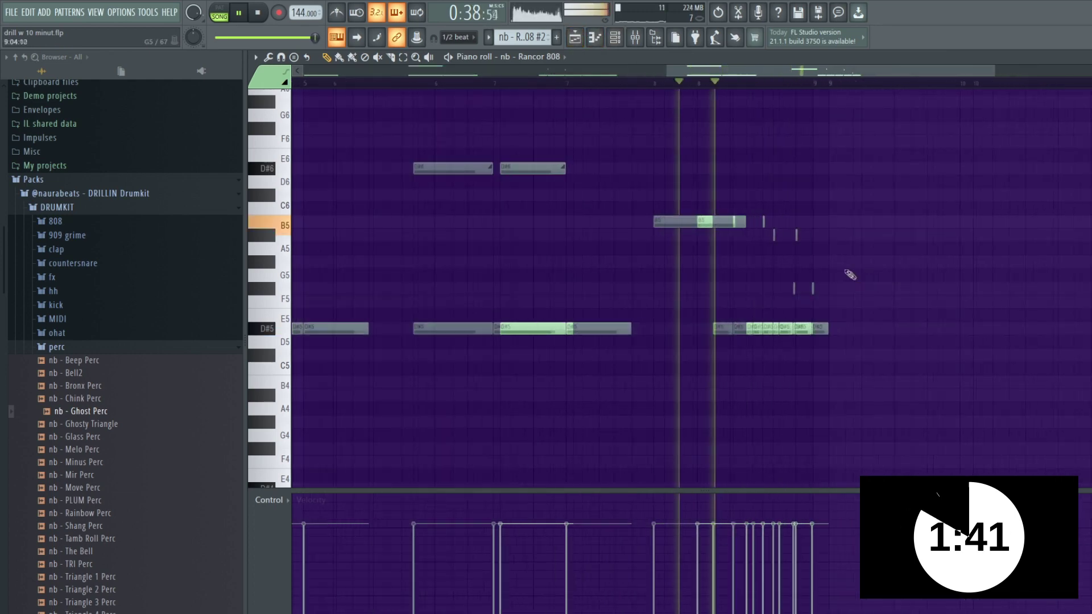
pyautogui.keyDown('ctrl'); pyautogui.scroll(3, 776, 269); pyautogui.keyUp('ctrl')
pyautogui.press('space')
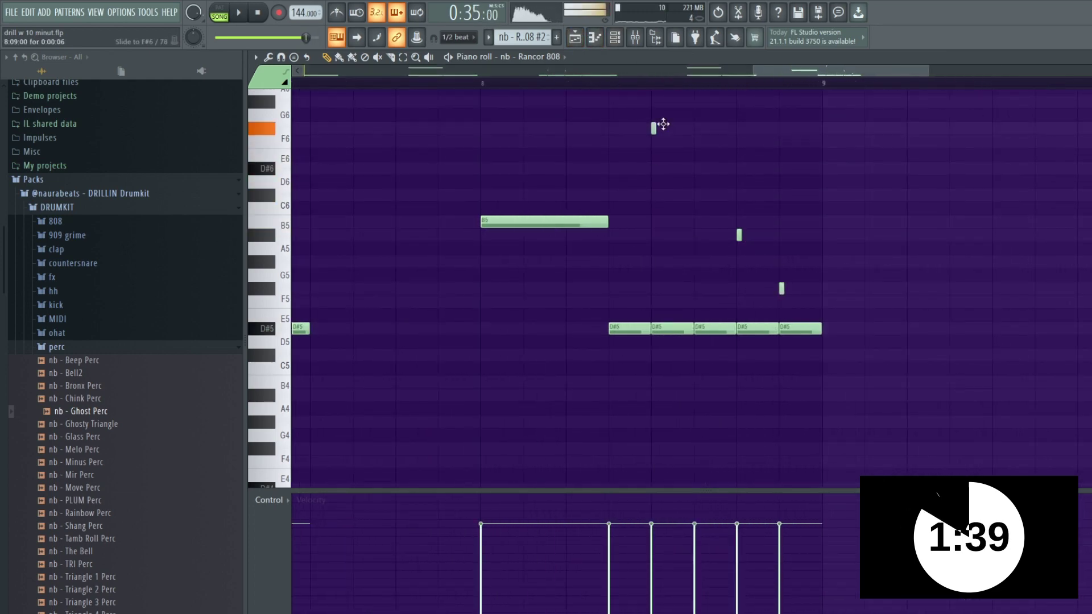
pyautogui.click(696, 142)
pyautogui.moveTo(736, 226); pyautogui.dragTo(739, 221)
pyautogui.keyDown('ctrl'); pyautogui.scroll(-3, 780, 233); pyautogui.keyUp('ctrl')
pyautogui.press('space')
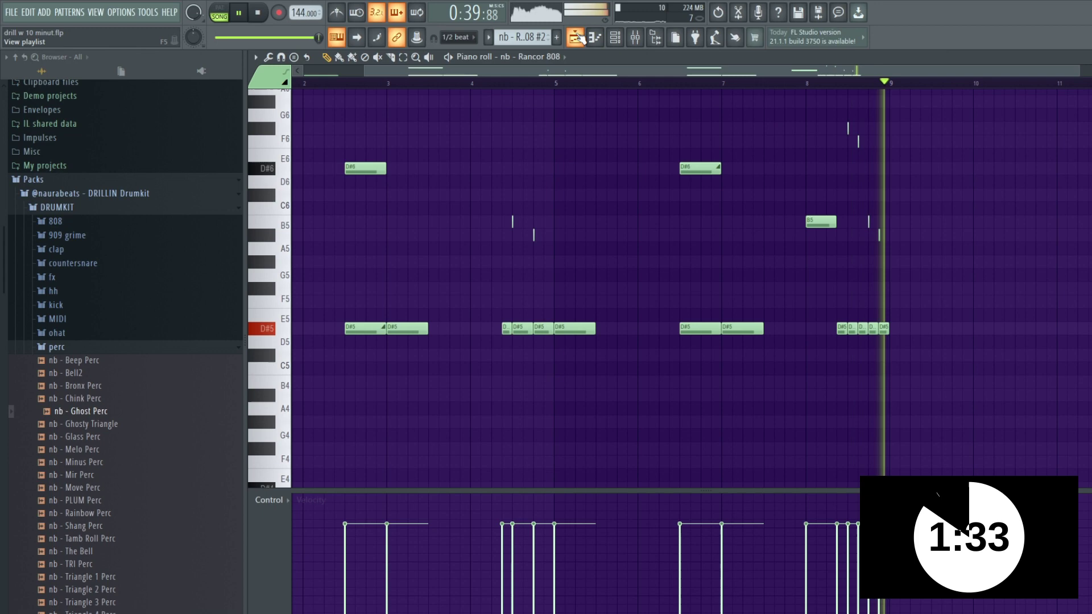
pyautogui.press('space')
# Place the nb - Dior Riser sample from the fx Risers folder in the playlist on track 13 at bar 8
pyautogui.press('F5')
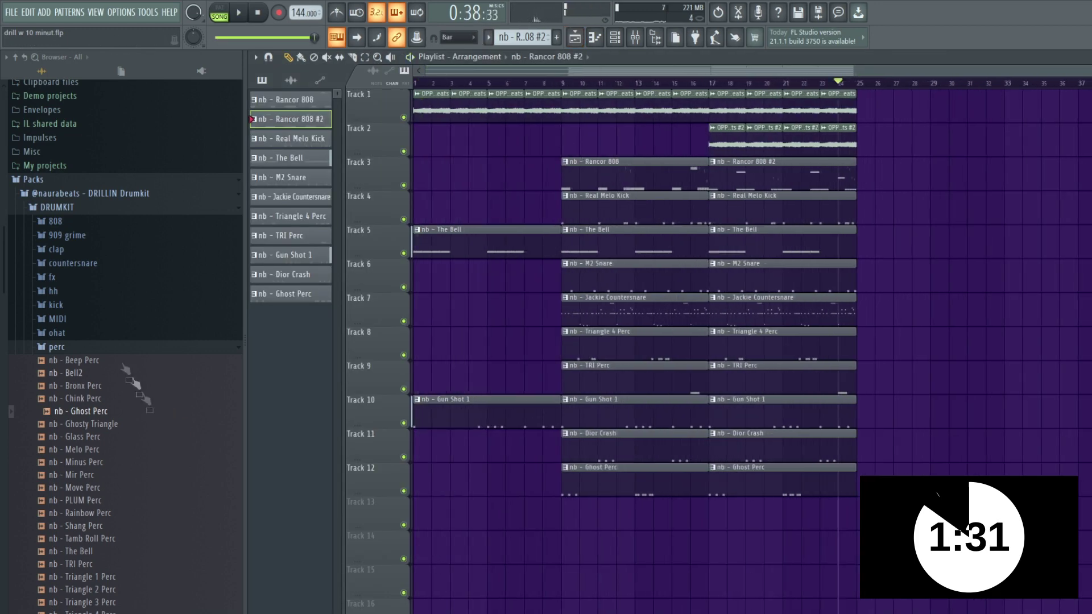
pyautogui.click(71, 348)
pyautogui.click(54, 277)
pyautogui.click(74, 305)
pyautogui.click(80, 307)
pyautogui.click(79, 321)
pyautogui.moveTo(94, 293); pyautogui.dragTo(555, 518)
pyautogui.doubleClick(555, 519)
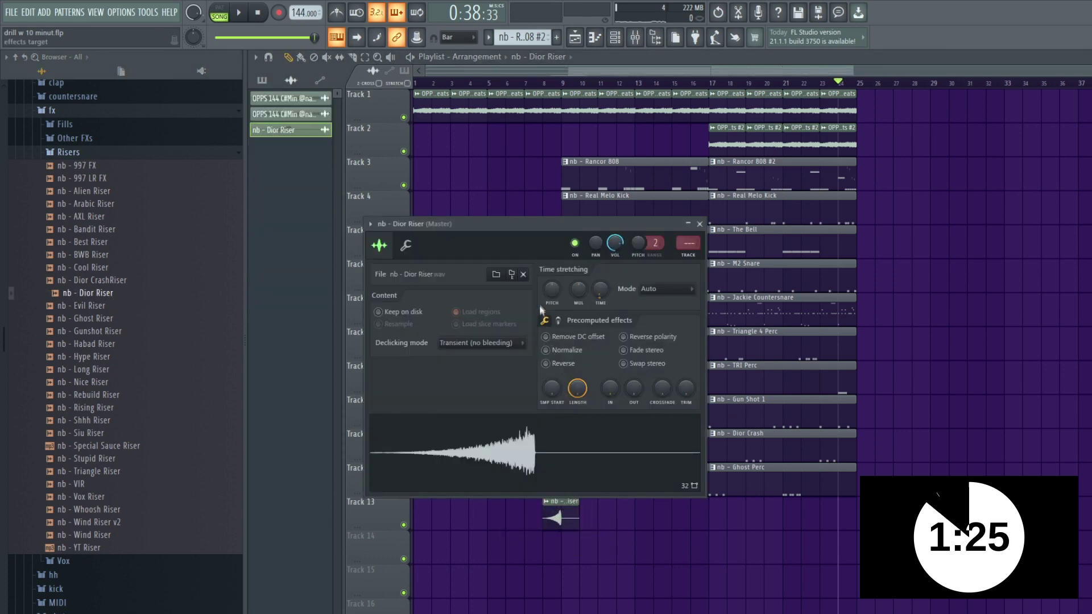
pyautogui.press('Escape')
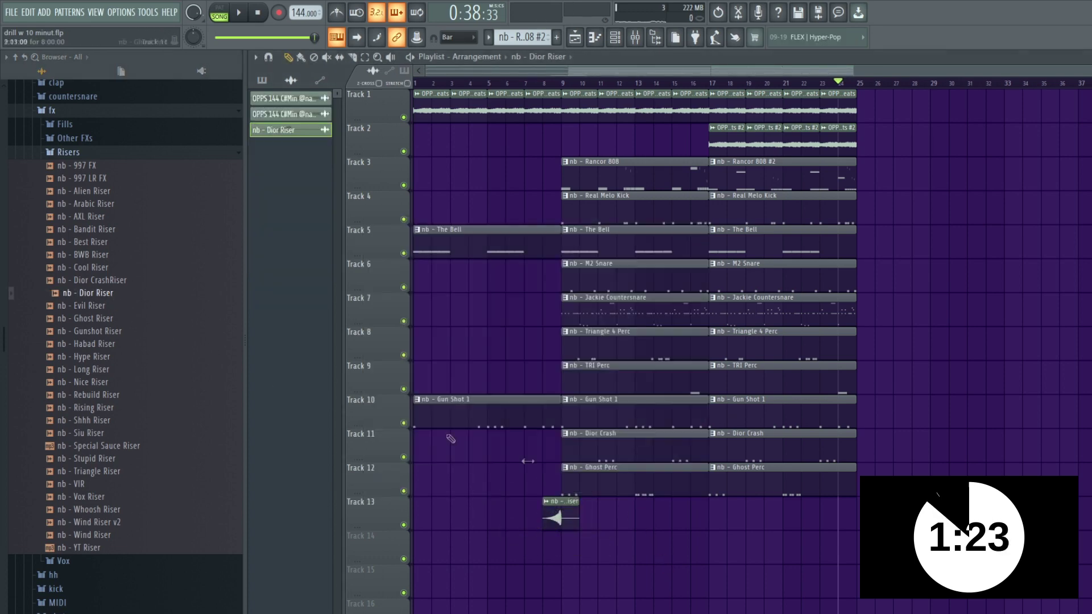
# Add the nb - VIR riser to track 14 and shorten its clip to end exactly at bar 11
pyautogui.moveTo(65, 485); pyautogui.dragTo(707, 535)
pyautogui.scroll(2, 585, 583)
pyautogui.scroll(3, 566, 541)
pyautogui.scroll(3, 725, 551)
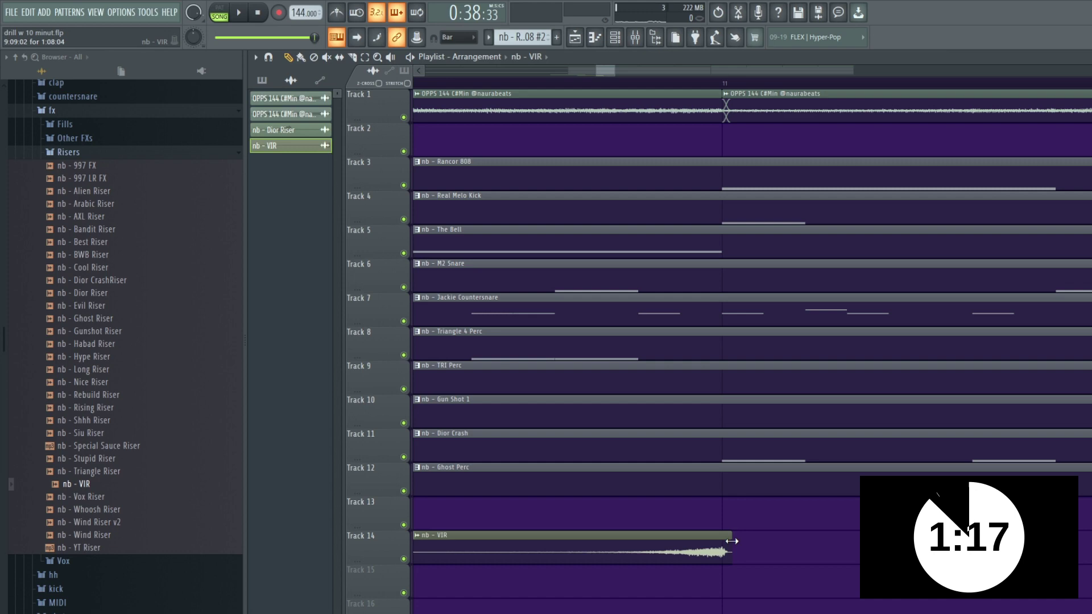
pyautogui.doubleClick(706, 544)
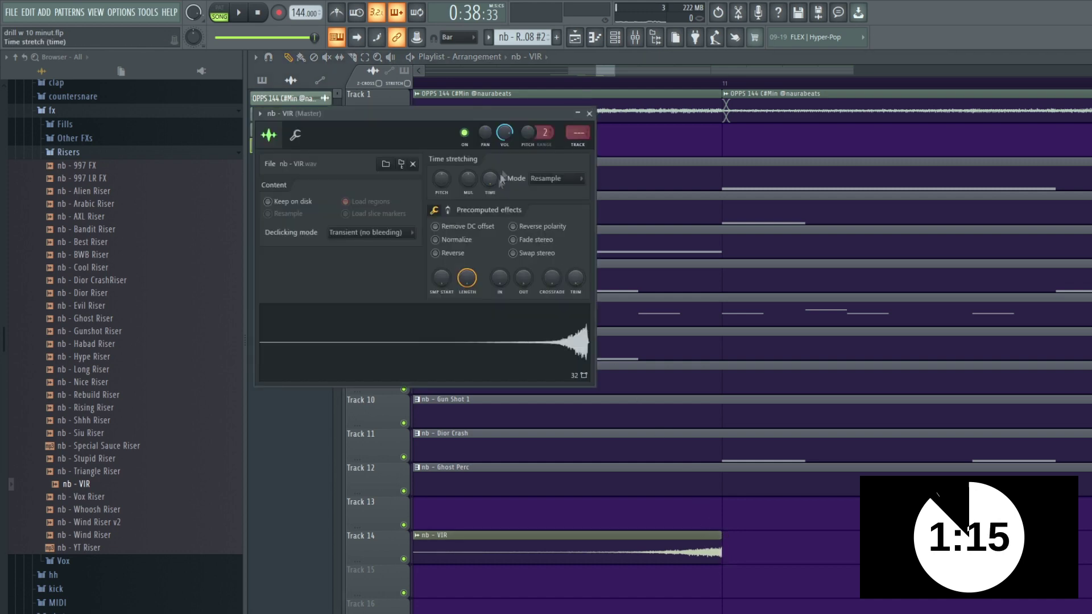
pyautogui.press('Escape')
# Extend the melody clips on track 1 by duplication up to bar 33, removing the surplus copies beyond it
pyautogui.scroll(-8, 796, 535)
pyautogui.moveTo(888, 120); pyautogui.dragTo(727, 92)
pyautogui.hotkey('ctrl', 'b')
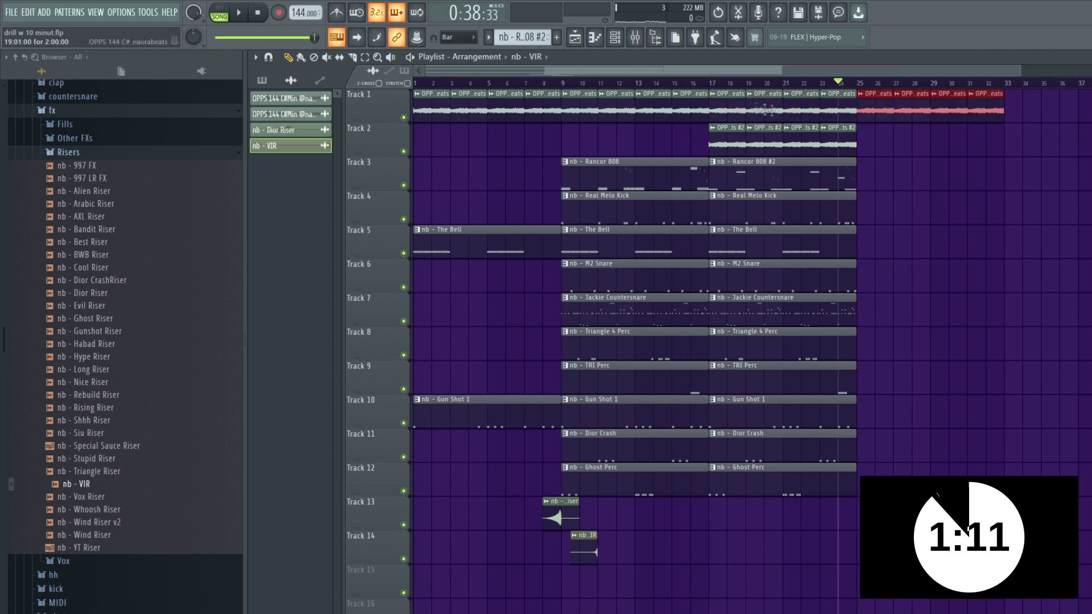
pyautogui.hotkey('ctrl', 'b')
pyautogui.scroll(-3, 866, 134)
pyautogui.hotkey('ctrl', 'b')
pyautogui.click(807, 174)
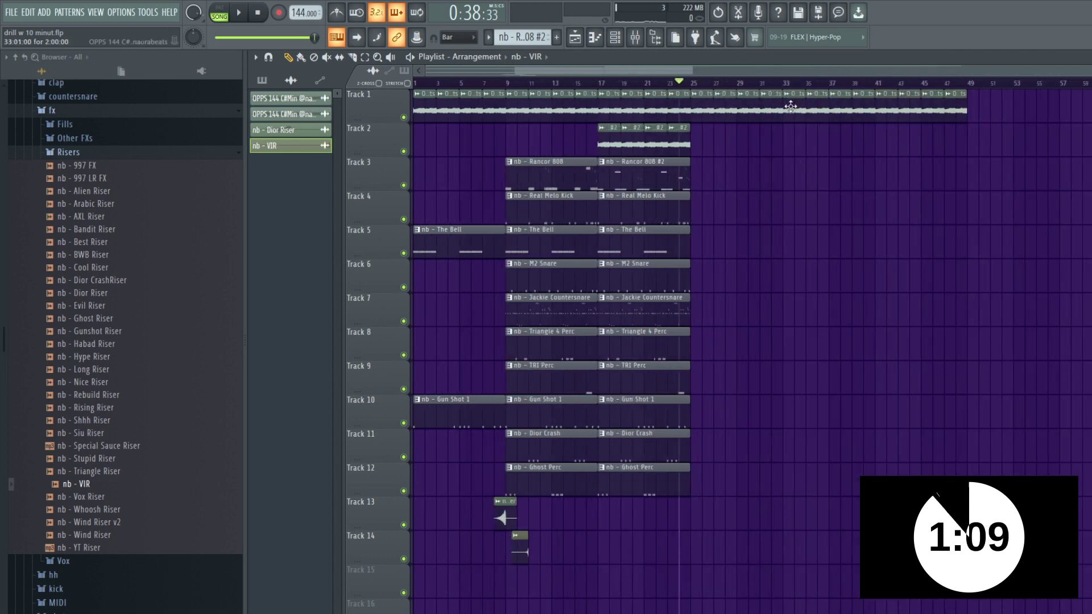
pyautogui.rightClick(791, 107)
# Make a unique copy of the track 2 melody clip and lay four of them on track 2 from bar 41 to 49
pyautogui.click(630, 141)
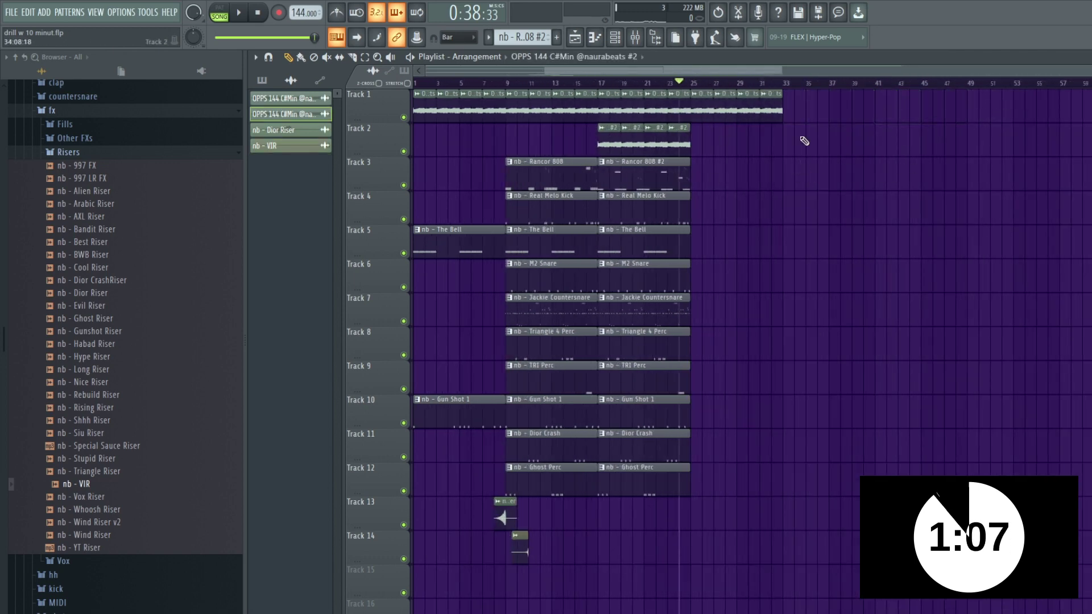
pyautogui.click(789, 128)
pyautogui.click(814, 215)
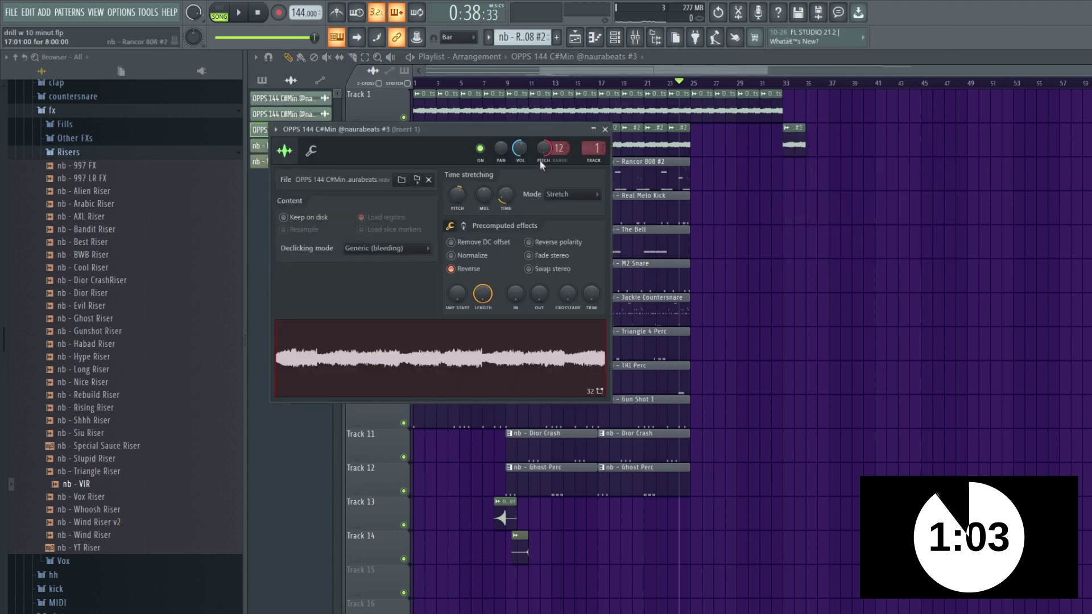
pyautogui.click(808, 144)
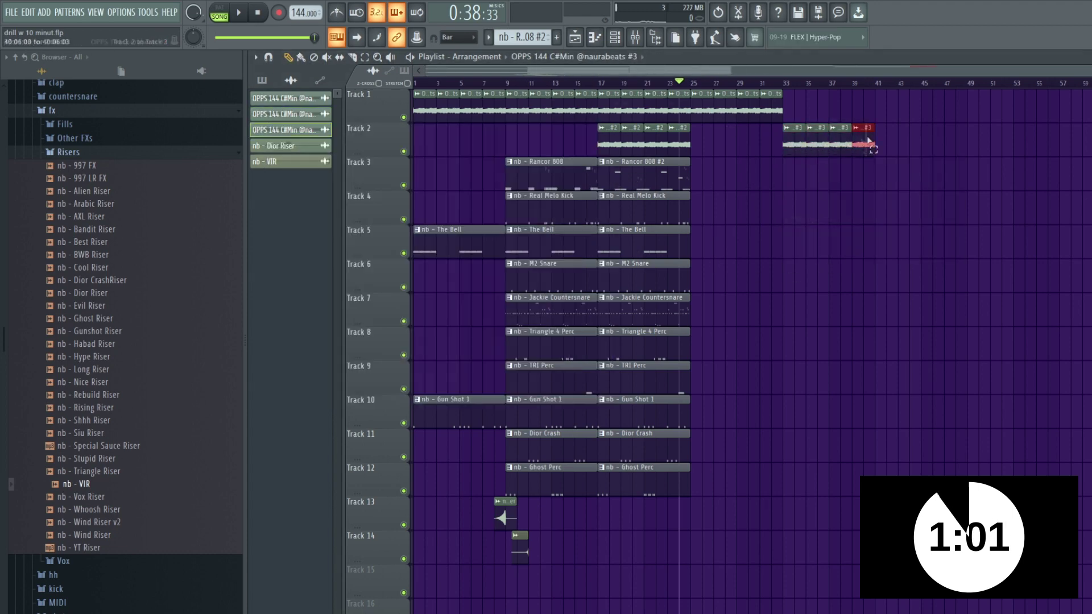
pyautogui.moveTo(803, 145); pyautogui.dragTo(895, 154)
# Duplicate the last eight bars of melody clips on track 1 up to bar 41
pyautogui.moveTo(845, 116); pyautogui.dragTo(705, 120)
pyautogui.hotkey('ctrl', 'b')
pyautogui.keyDown('ctrl'); pyautogui.click(828, 222); pyautogui.keyUp('ctrl')
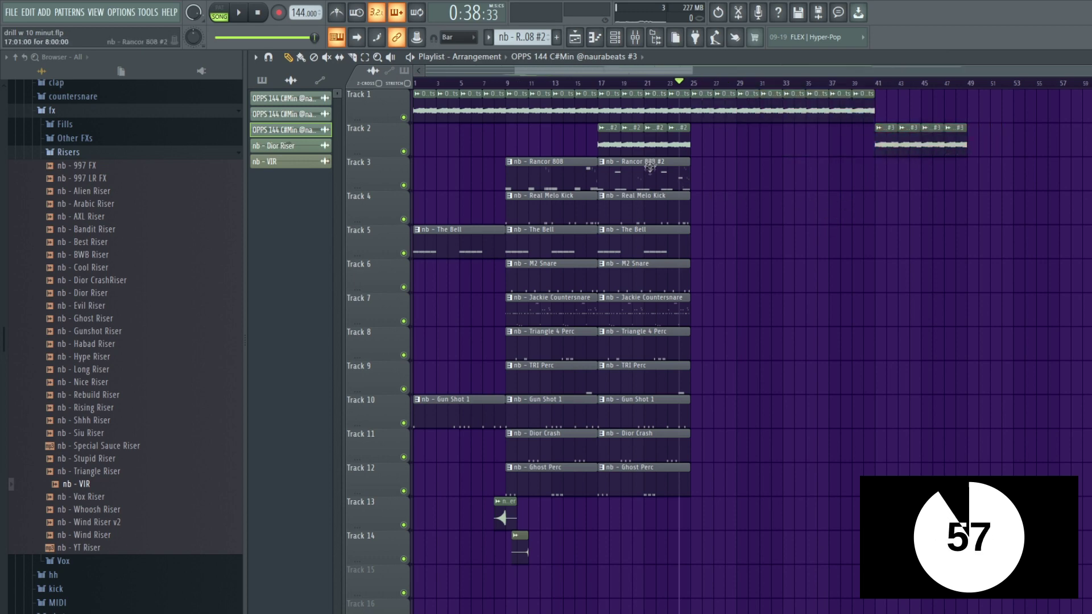
# Duplicate the 808, drum and percussion clips of bars 9 to 25 on tracks 3 to 12 to bar 25
pyautogui.moveTo(650, 167); pyautogui.dragTo(560, 488)
pyautogui.hotkey('ctrl', 'b')
pyautogui.keyDown('ctrl'); pyautogui.click(937, 251); pyautogui.keyUp('ctrl')
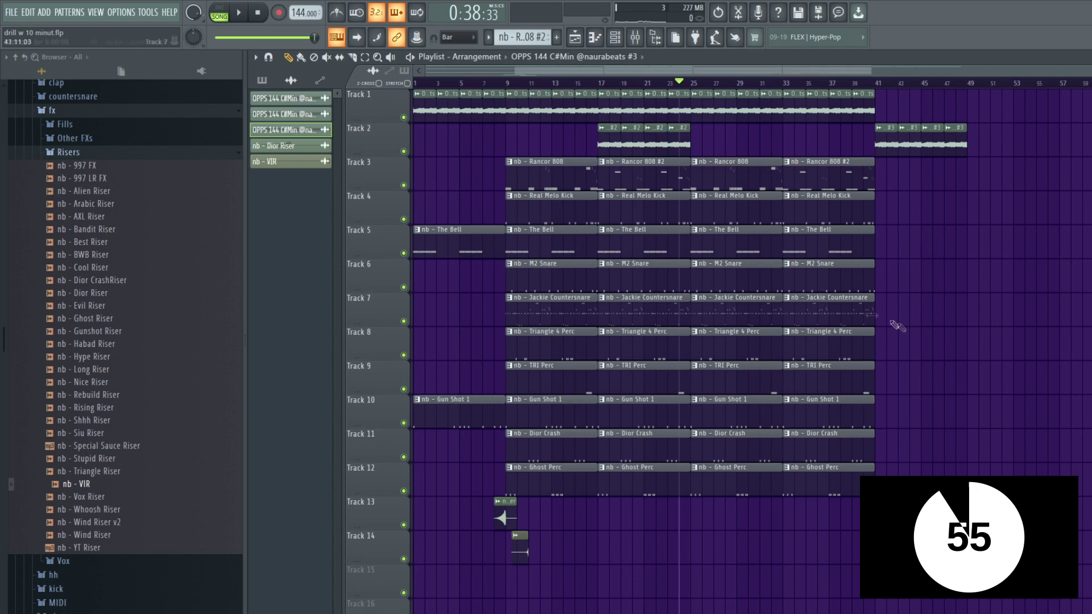
# Delete the Dior Crash clip at bar 9 and the Triangle 4 Perc, TRI Perc, Dior Crash and Ghost Perc clips at bar 25
pyautogui.scroll(1, 832, 343)
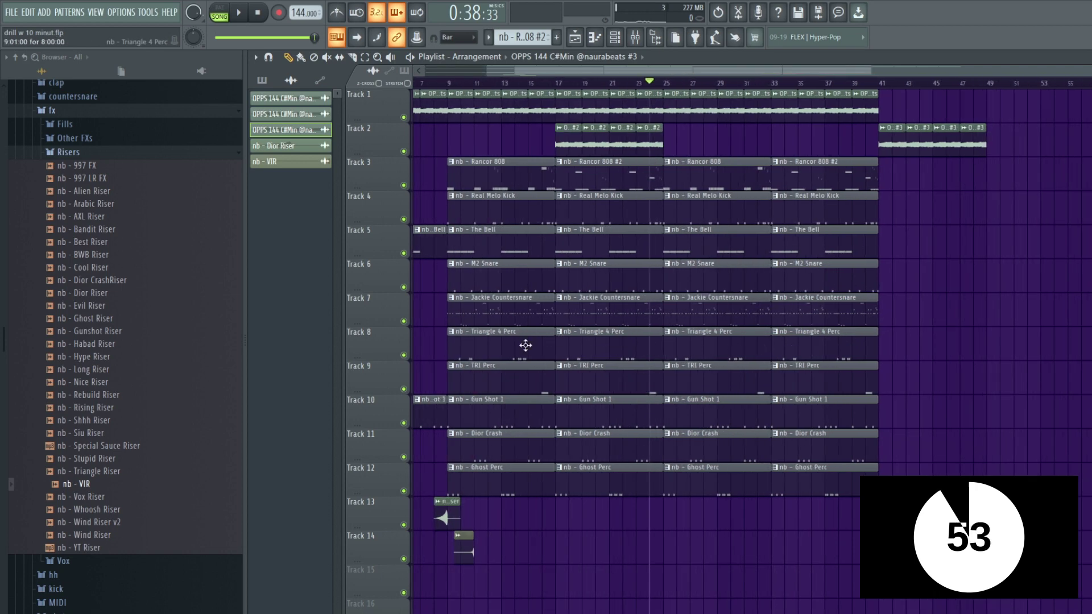
pyautogui.rightClick(527, 443)
pyautogui.rightClick(717, 343)
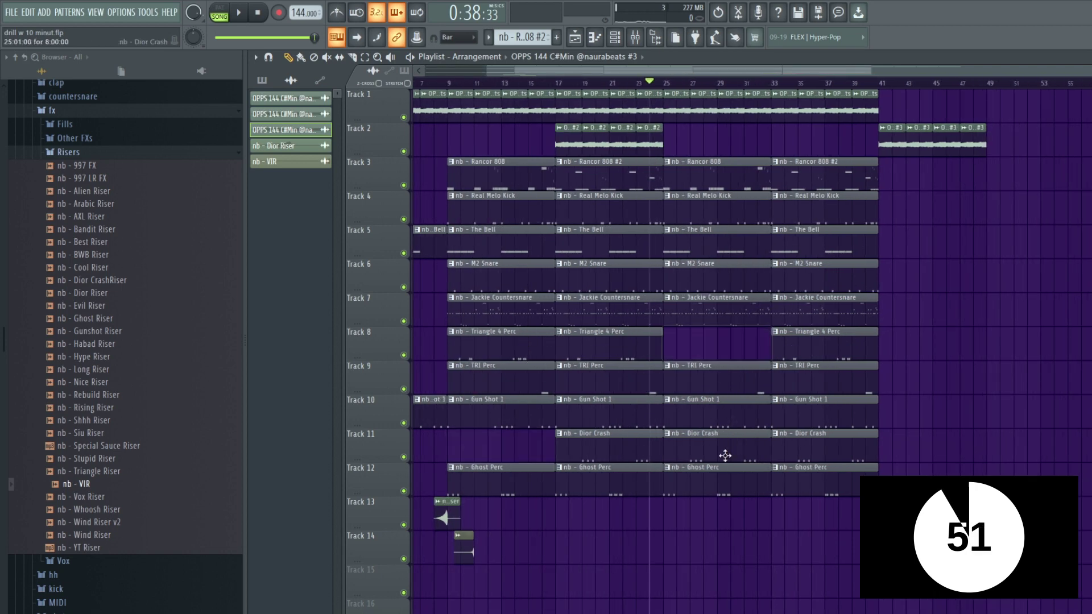
pyautogui.rightClick(724, 453)
pyautogui.rightClick(730, 380)
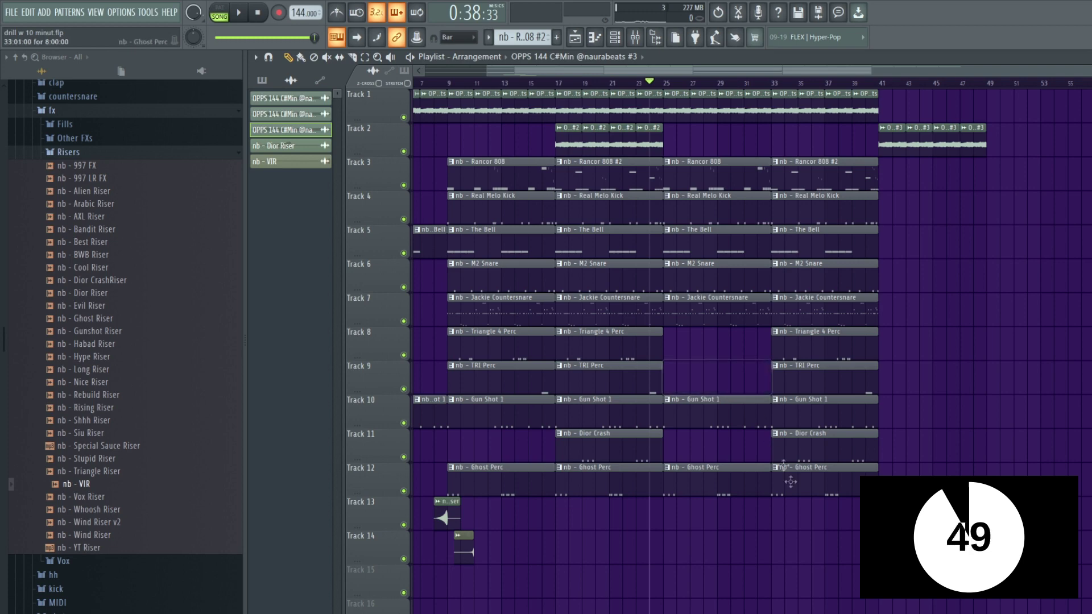
pyautogui.rightClick(731, 484)
# Make the Rancor 808 clip at bar 33 unique and delete its D#6 slide note and D#5 note in the second half of bar 6
pyautogui.scroll(-1, 853, 246)
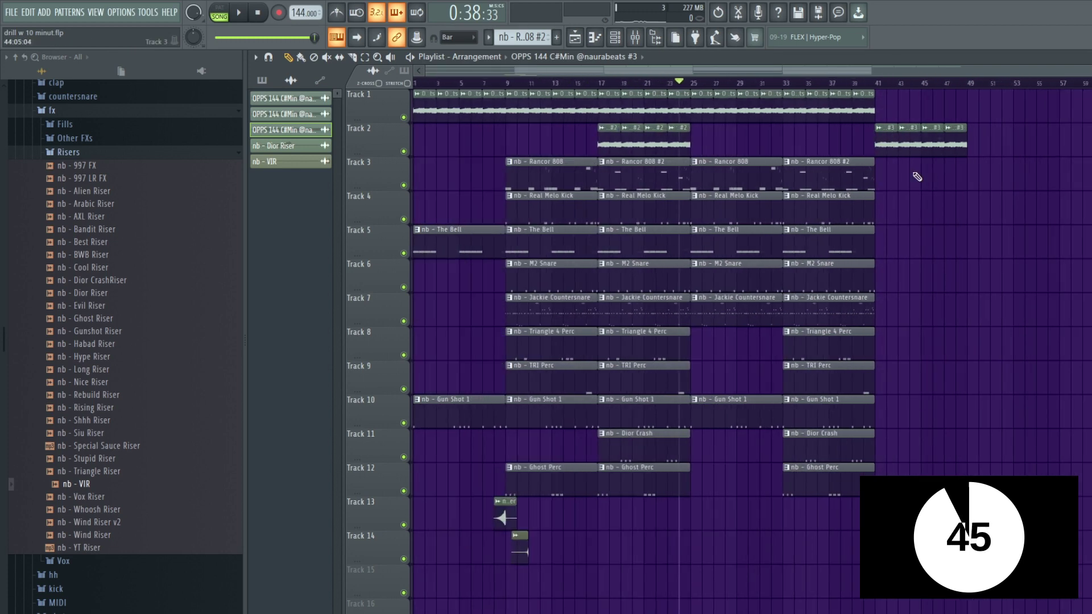
pyautogui.click(788, 162)
pyautogui.click(834, 252)
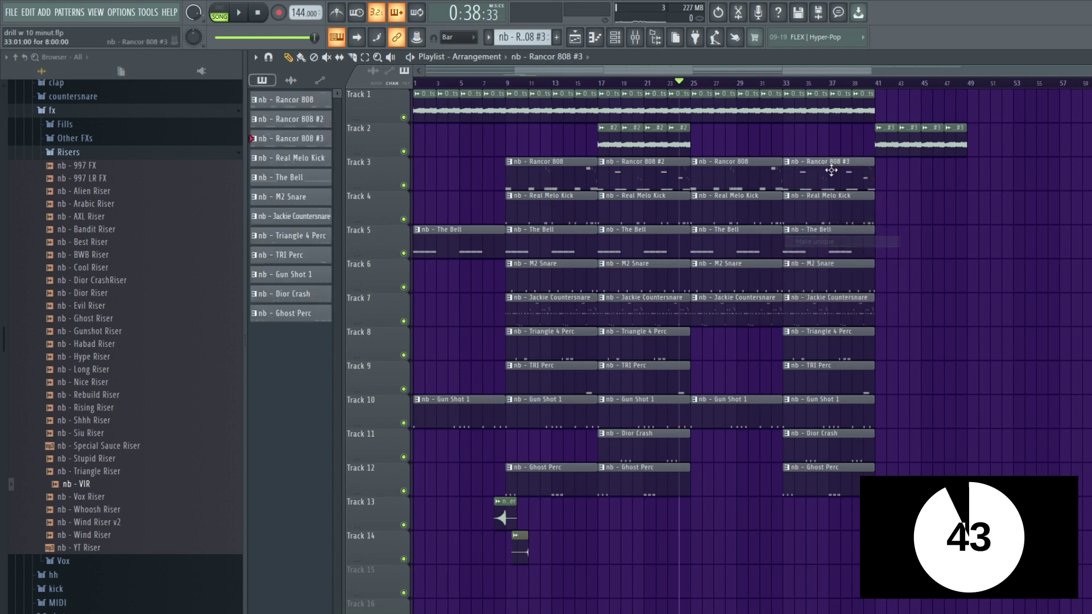
pyautogui.doubleClick(825, 181)
pyautogui.rightClick(705, 169)
pyautogui.rightClick(704, 328)
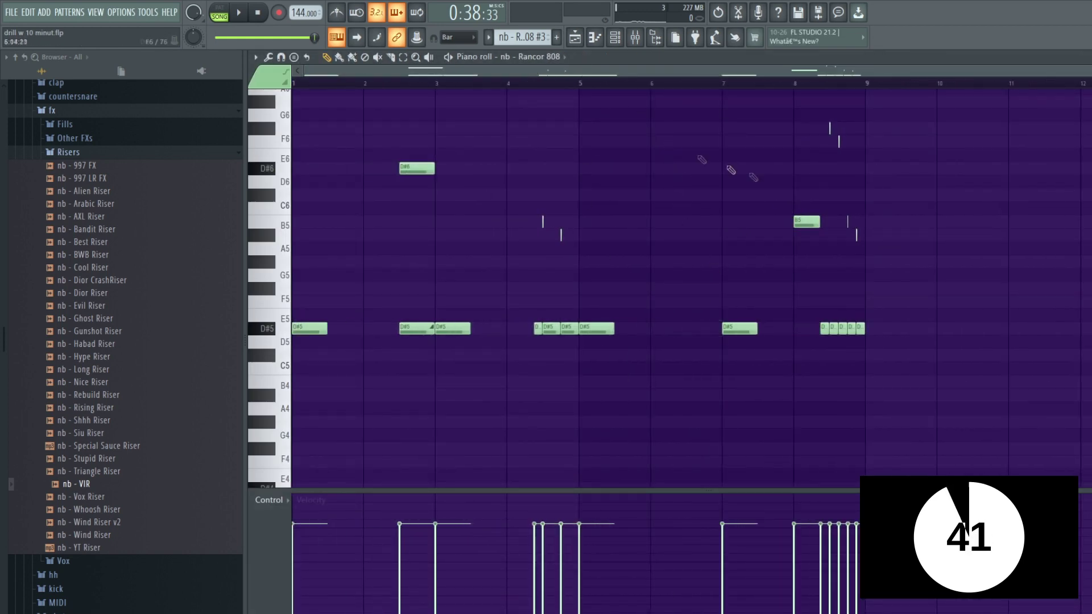
# Remove the F6 slide note from bar 8 of this 808 pattern, play the ending, and return to the playlist
pyautogui.scroll(5, 739, 156)
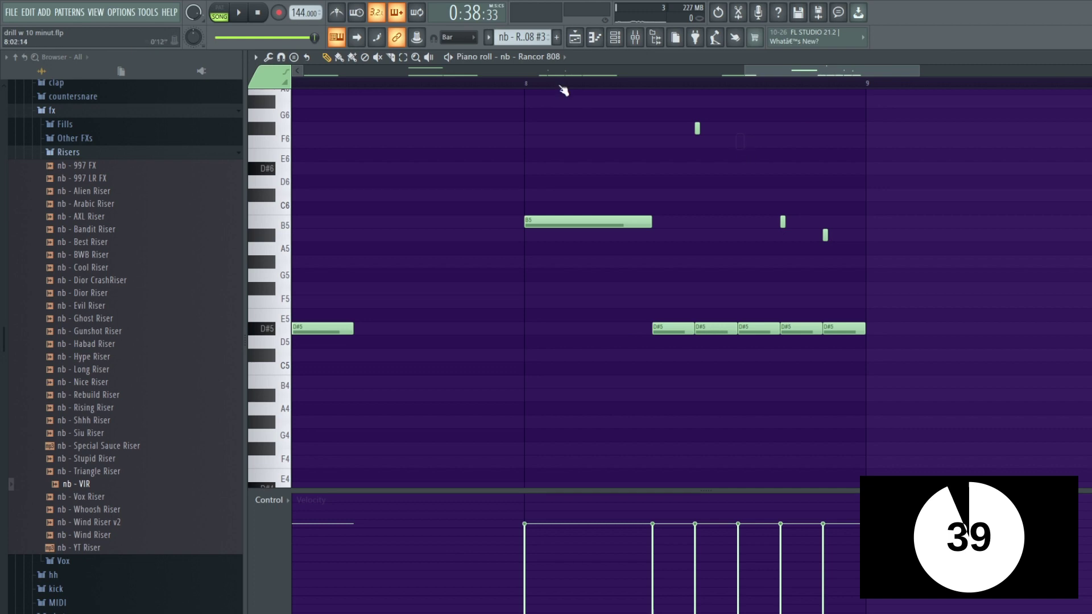
pyautogui.click(537, 84)
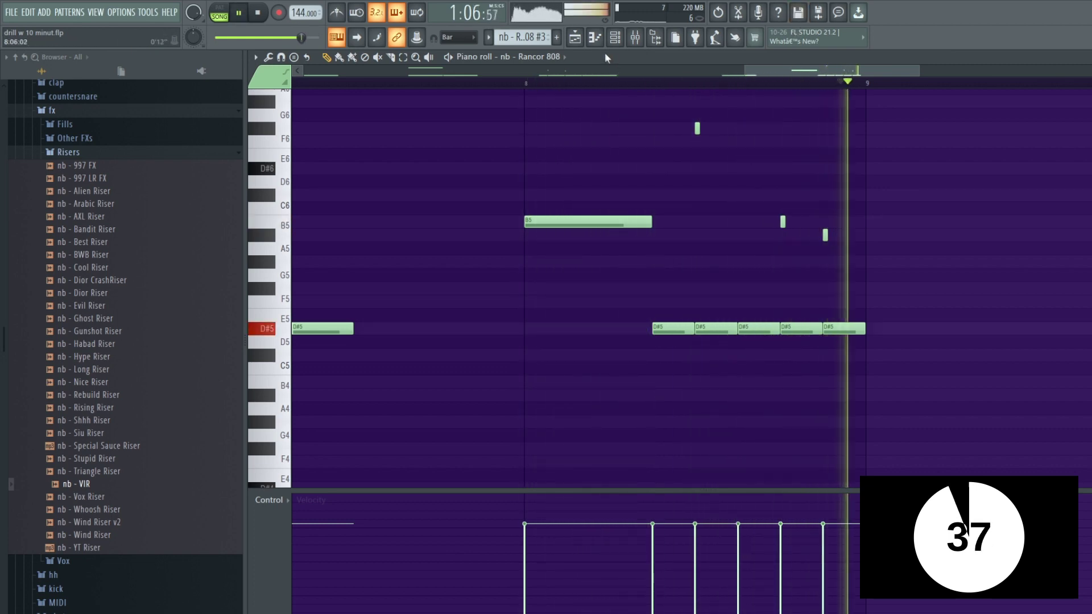
pyautogui.press('F5')
pyautogui.press('space')
# Copy The Bell and Gun Shot 1 clips to bar 41, and the VIR riser clip to just after bars 17 and 33
pyautogui.moveTo(847, 241); pyautogui.dragTo(940, 243)
pyautogui.moveTo(828, 411); pyautogui.dragTo(918, 405)
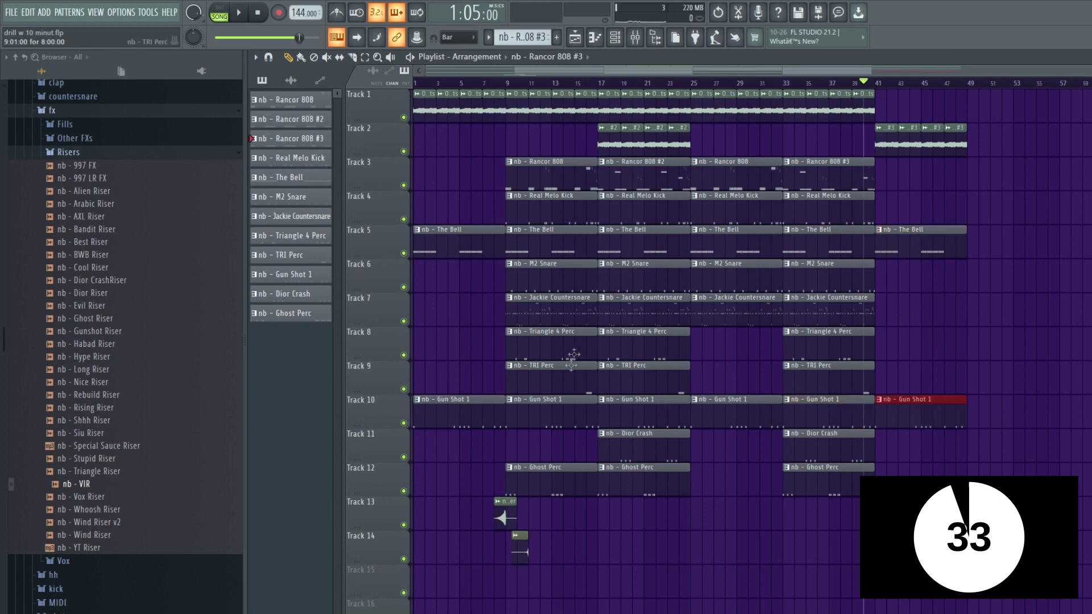
pyautogui.moveTo(994, 104); pyautogui.dragTo(517, 580)
pyautogui.keyDown('ctrl'); pyautogui.click(518, 580); pyautogui.keyUp('ctrl')
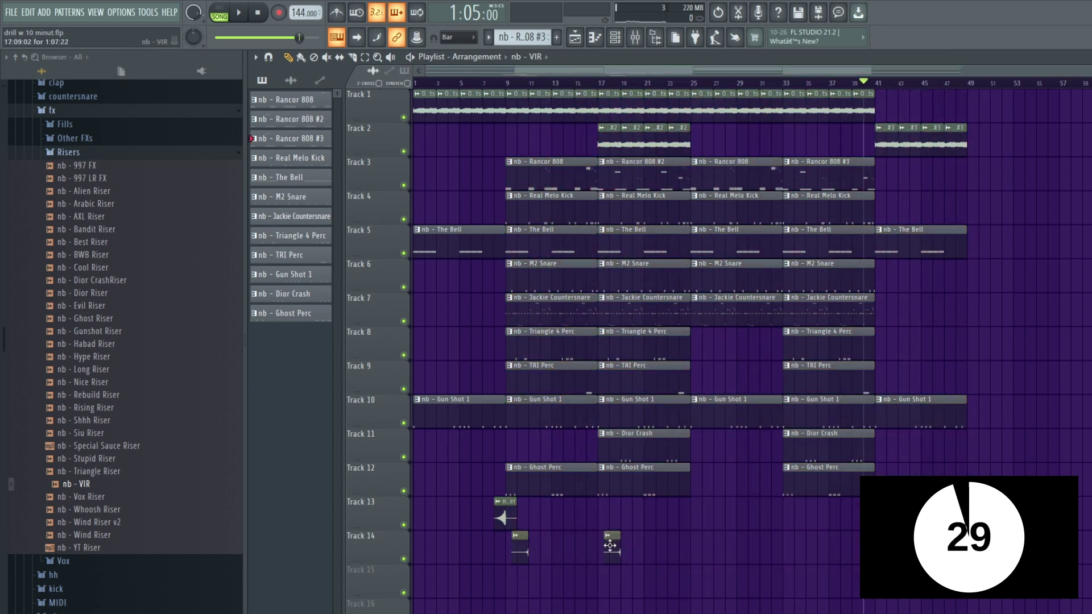
pyautogui.click(797, 82)
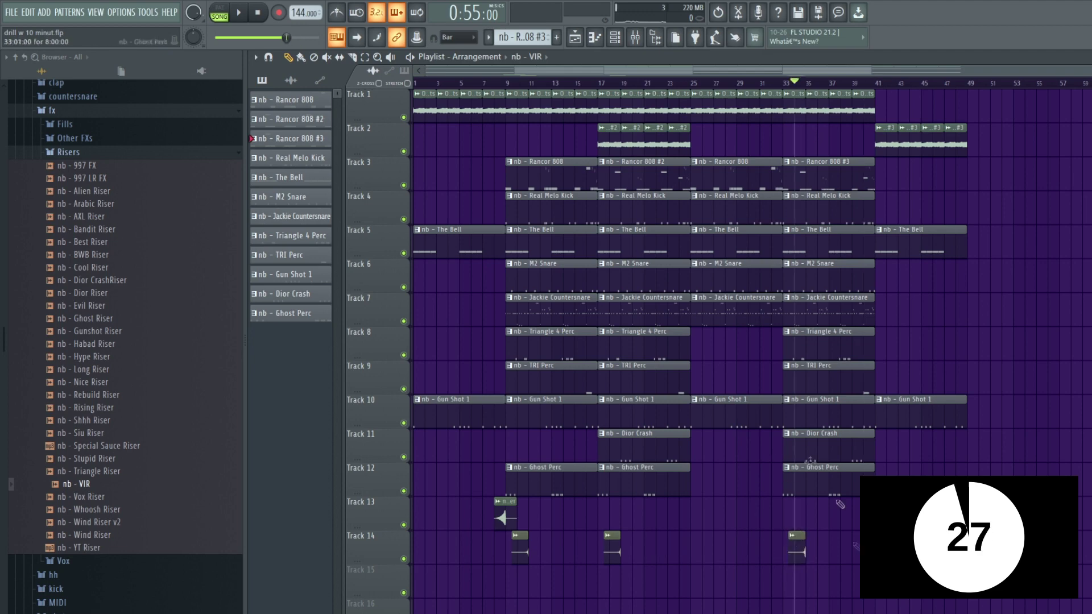
# Duplicate the section from bar 9 to bar 49 on all tracks twice, with the copies starting at bars 49 and 89
pyautogui.moveTo(949, 102); pyautogui.dragTo(507, 590)
pyautogui.hotkey('ctrl', 'b')
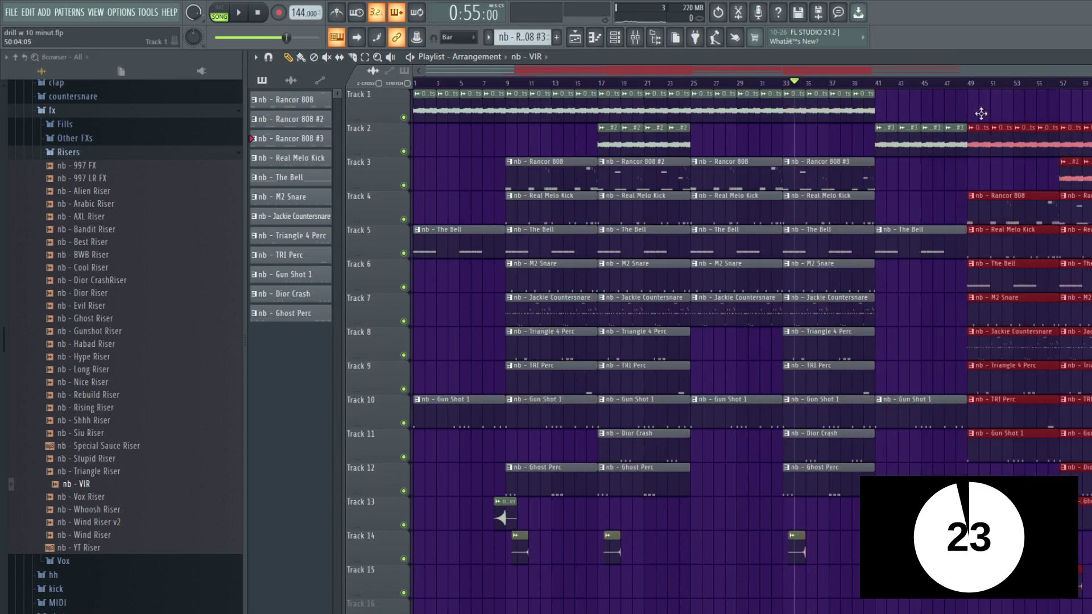
pyautogui.scroll(-3, 978, 108)
pyautogui.hotkey('ctrl', 'b')
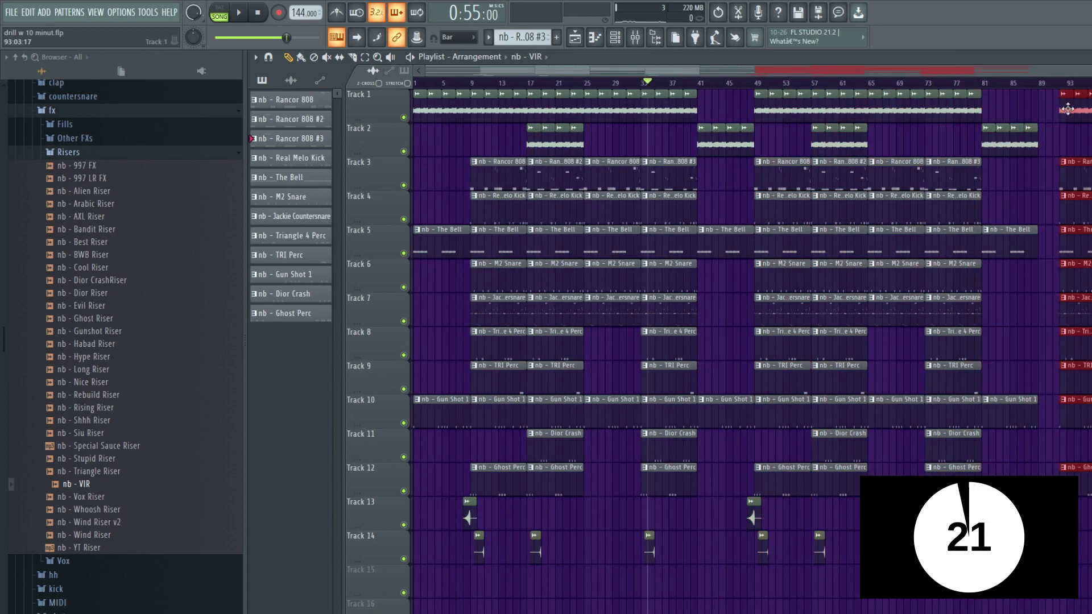
pyautogui.scroll(-2, 1041, 94)
pyautogui.click(1026, 83)
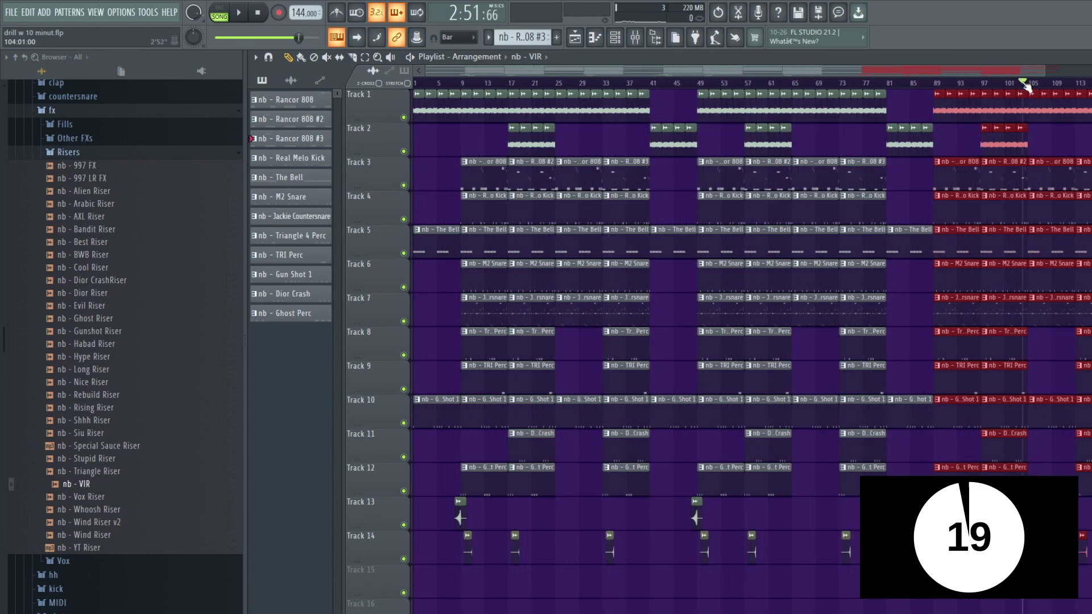
pyautogui.moveTo(1010, 71); pyautogui.dragTo(1074, 75)
# Delete the surplus clips at the end of the arrangement
pyautogui.moveTo(1086, 94); pyautogui.dragTo(965, 560)
pyautogui.press('Delete')
pyautogui.moveTo(1009, 71); pyautogui.dragTo(933, 73)
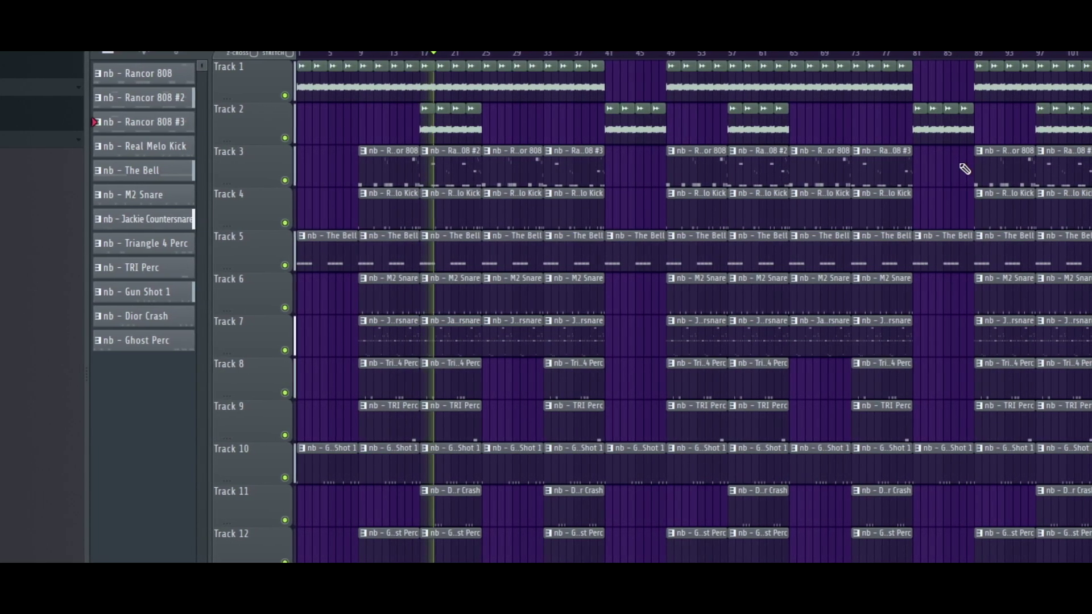
# Check the channel settings of the melody clip on track 2 in the section starting at bar 17
pyautogui.doubleClick(475, 129)
pyautogui.click(628, 209)
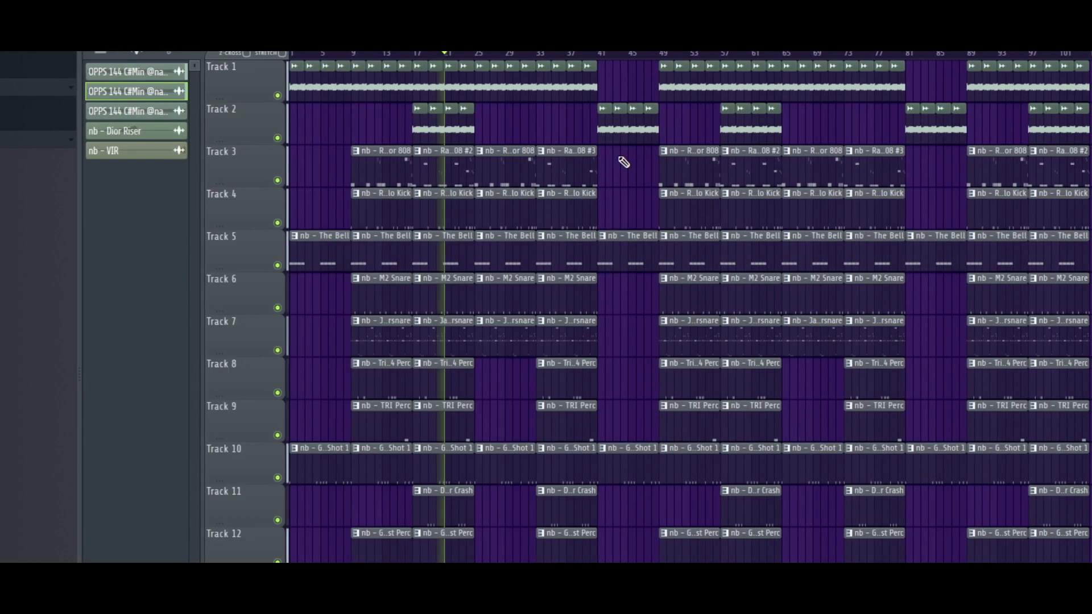